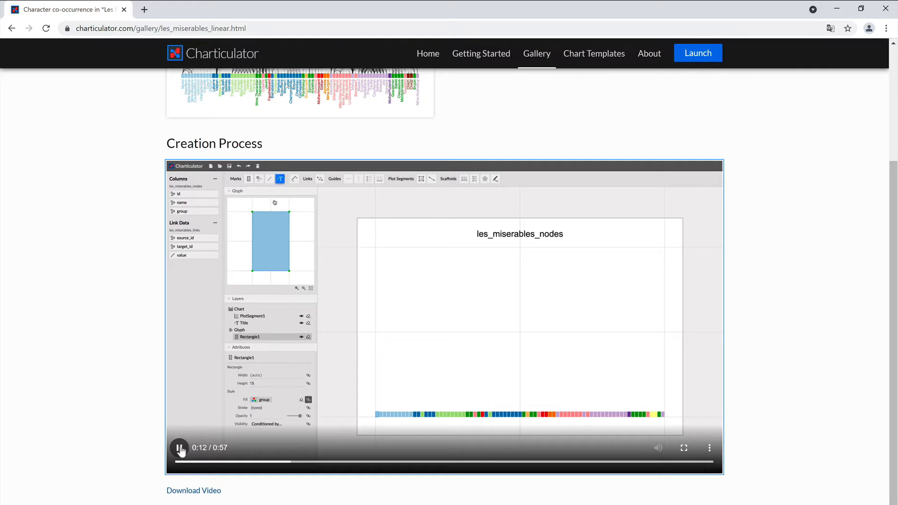
Stop the gallery video and browse the Charticulator Getting Started documentation through to its Video Tutorials page.
click(180, 450)
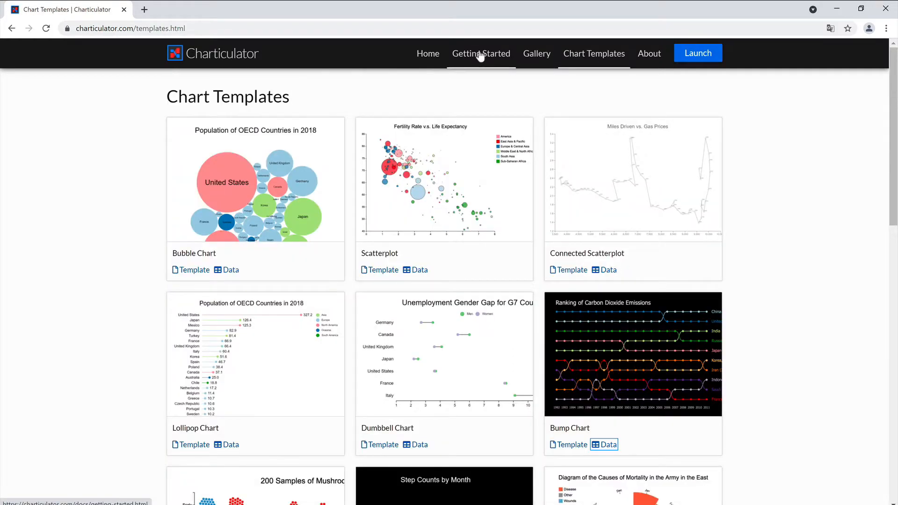
click(481, 55)
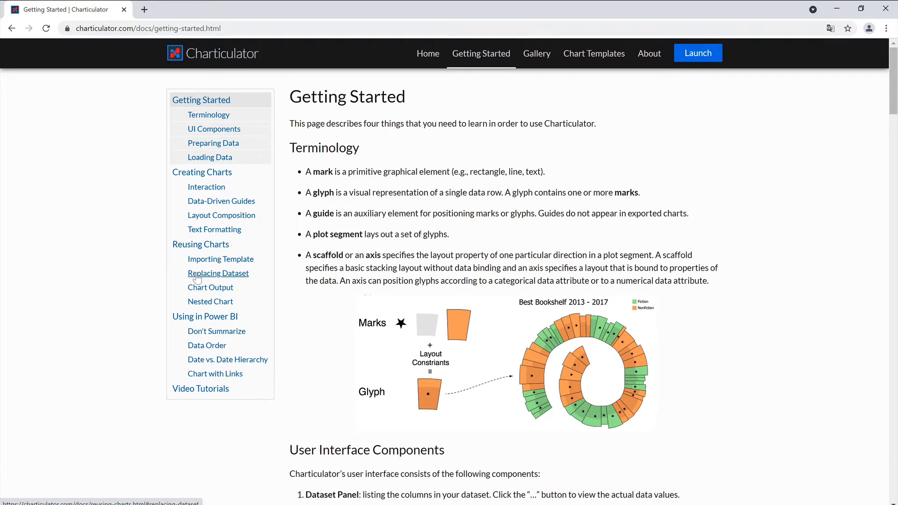
scroll(196, 278, down, 2)
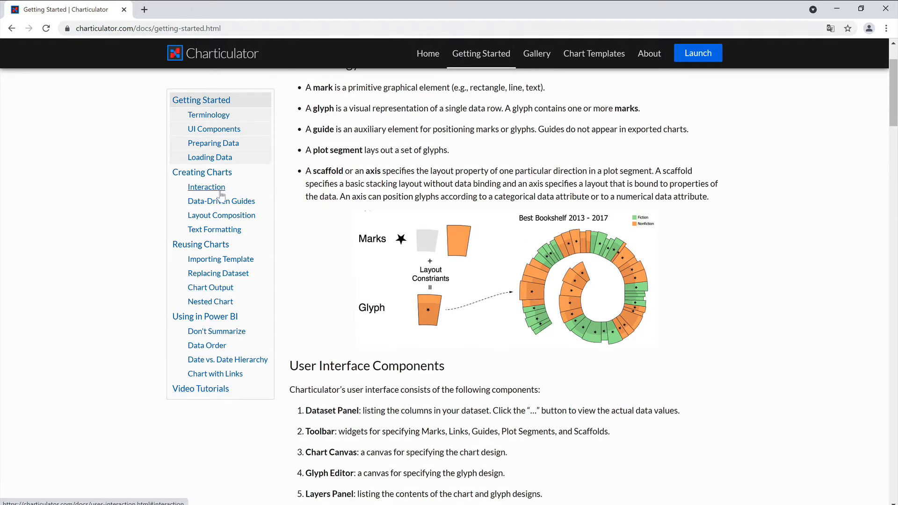
scroll(221, 194, up, 1)
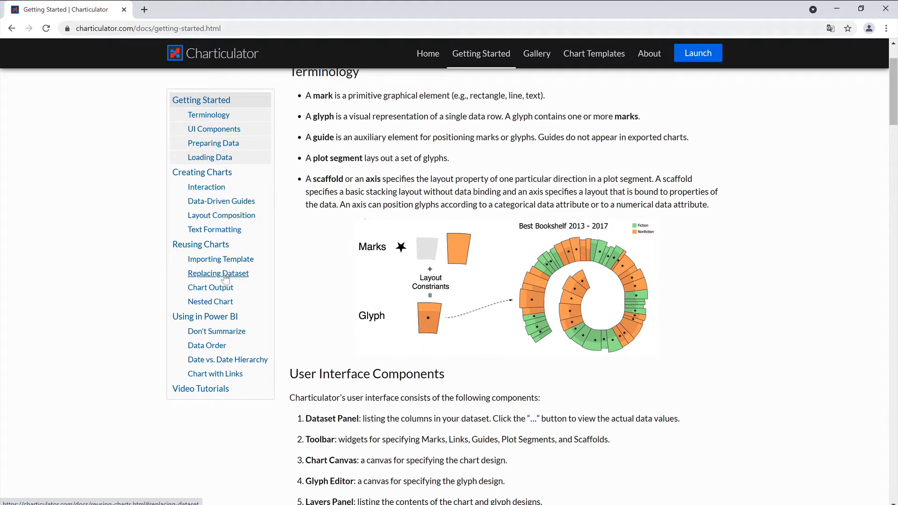
click(196, 390)
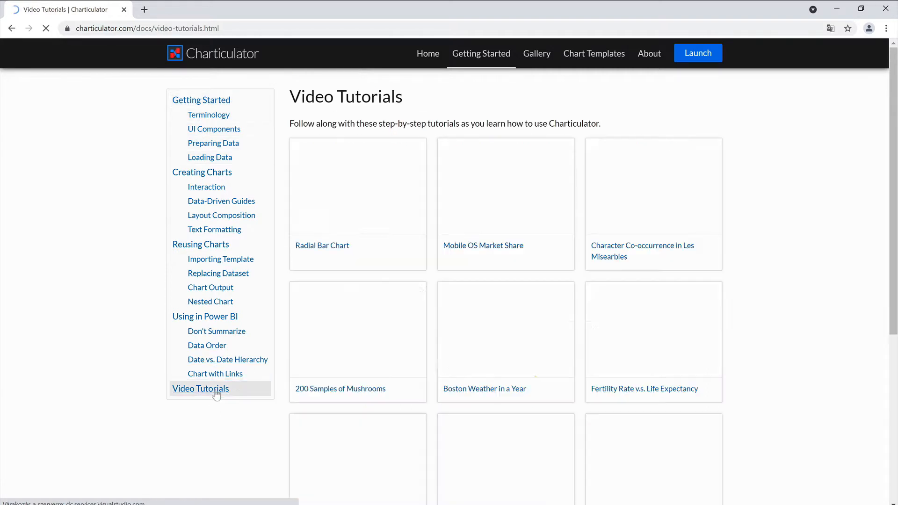
Look through the video tutorials, open the Mobile OS Market Share one and play the start of its video.
scroll(405, 321, down, 1)
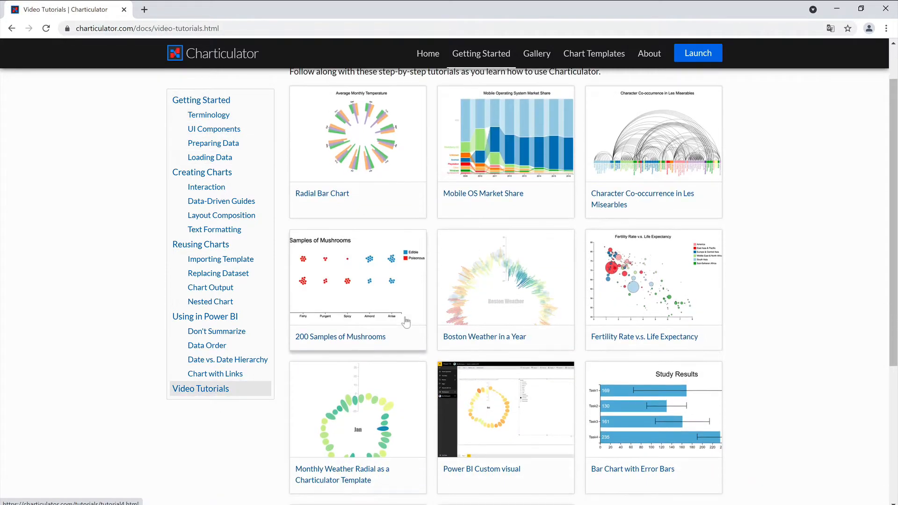
scroll(405, 322, down, 1)
scroll(484, 202, up, 2)
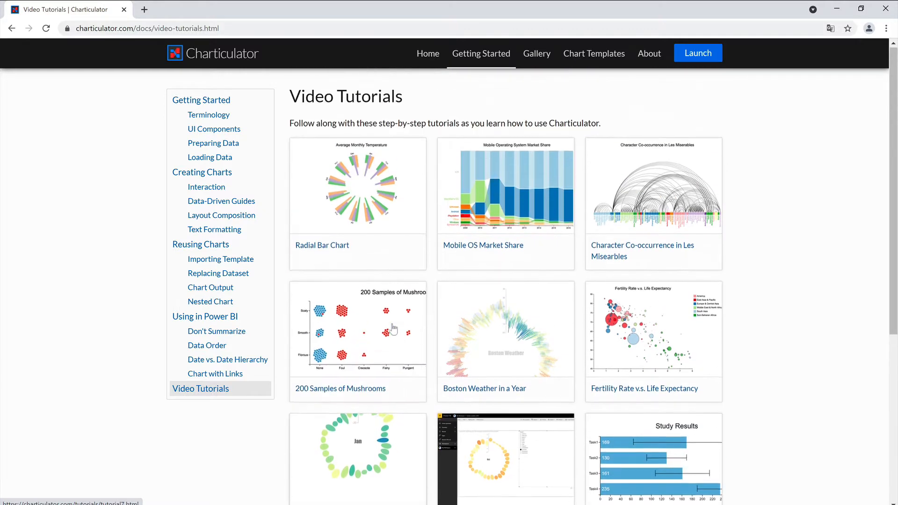
click(484, 201)
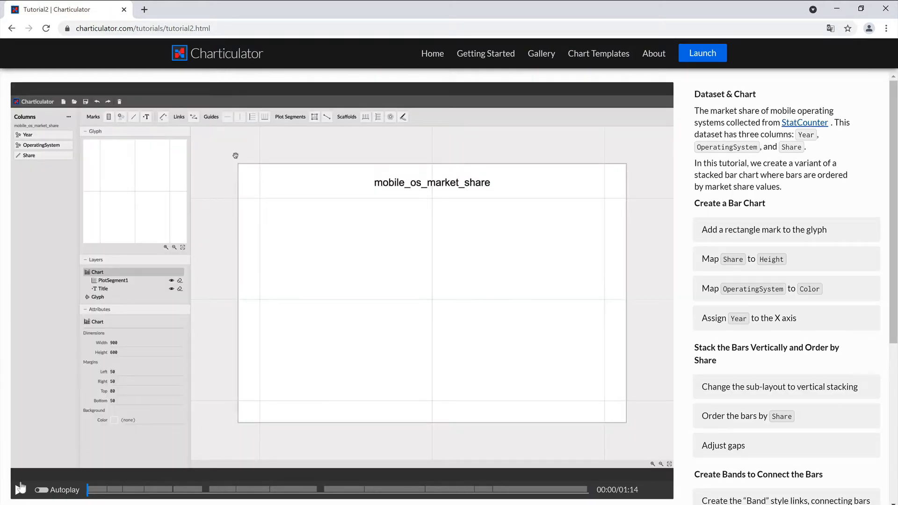
click(20, 489)
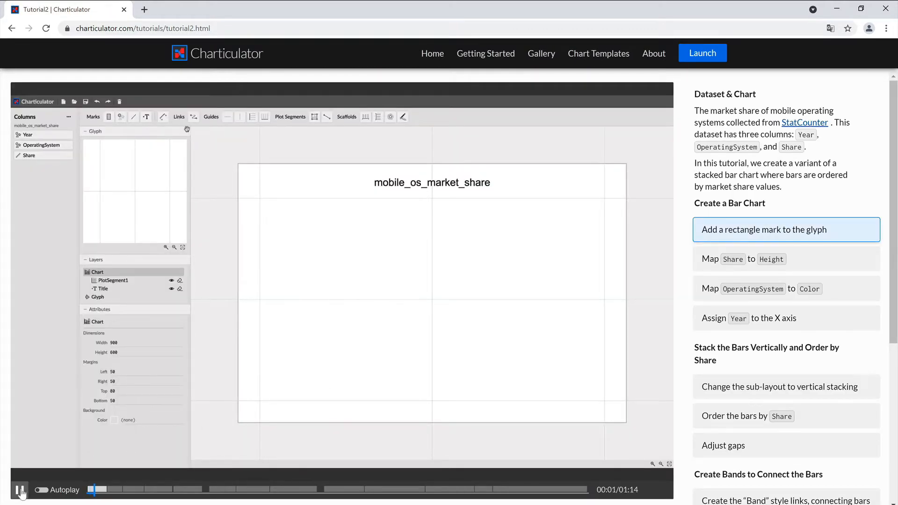
click(20, 490)
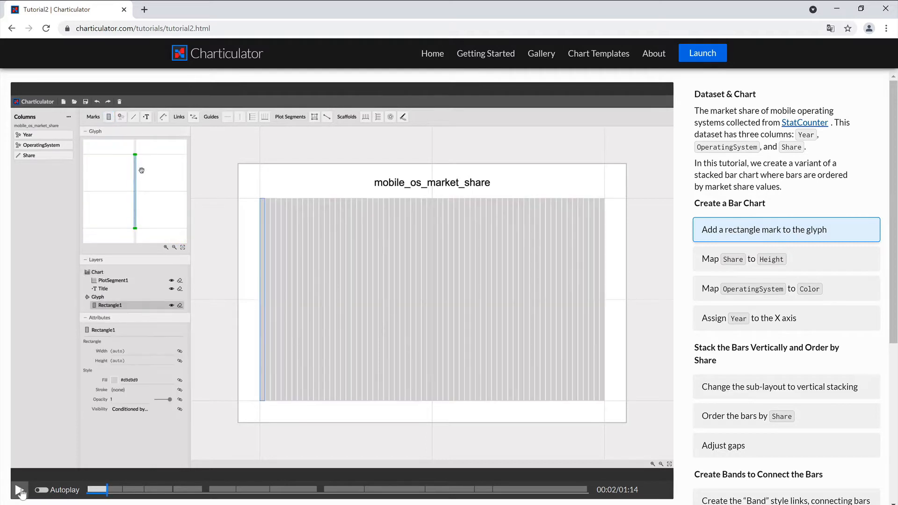
click(17, 491)
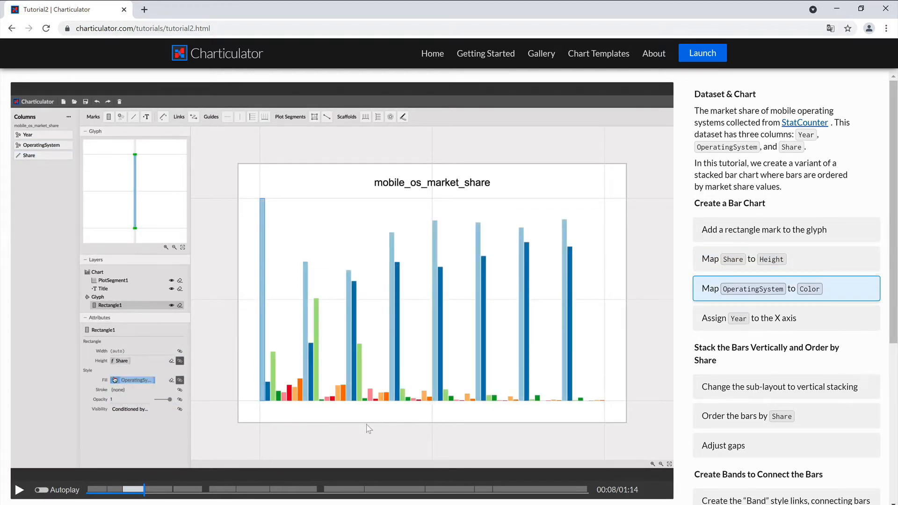
Download the Bump Chart template and its dataset from the Chart Templates page, and view the data in Excel before minimizing it.
click(701, 53)
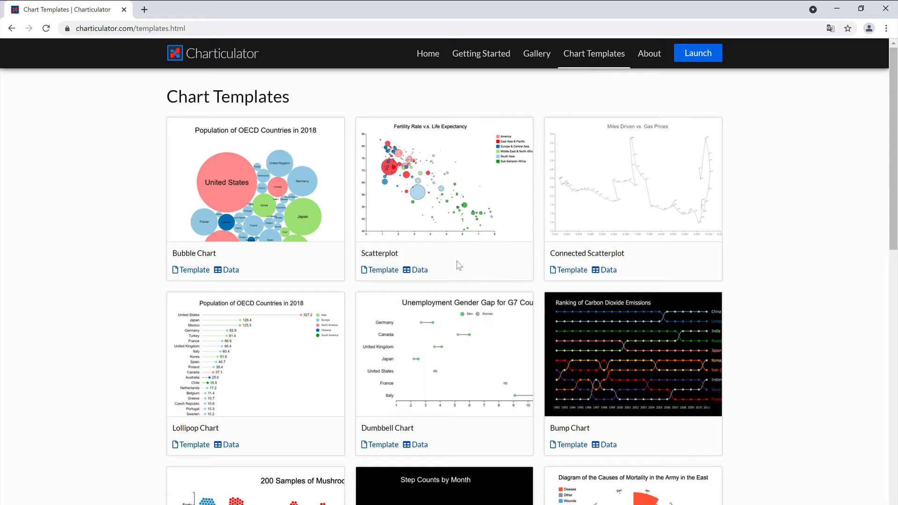
scroll(414, 256, down, 3)
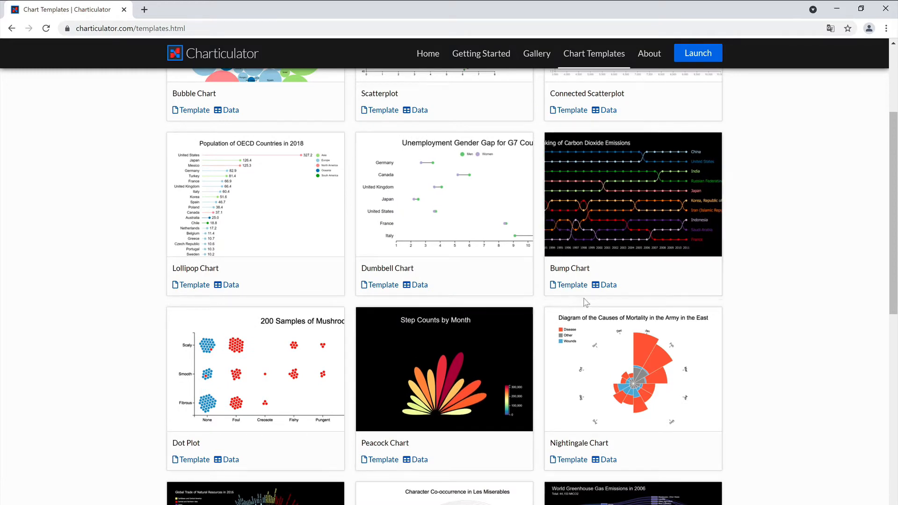
click(575, 286)
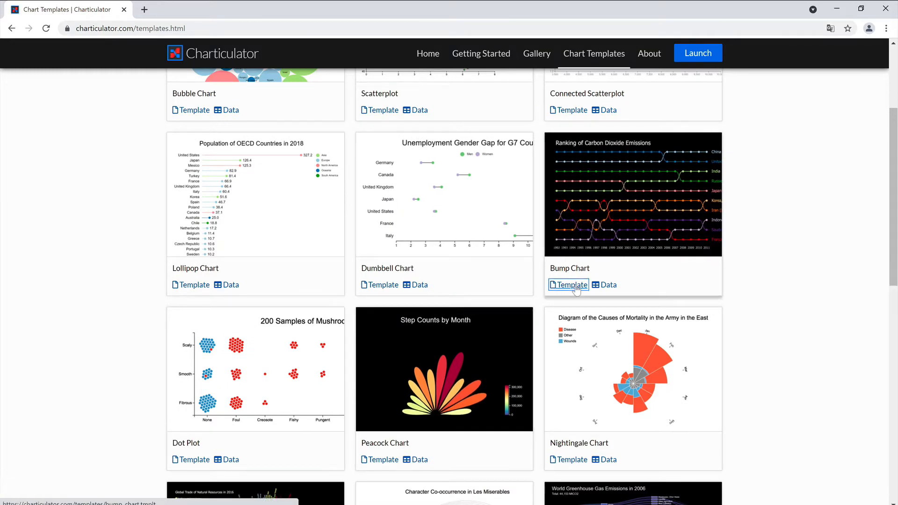
click(607, 286)
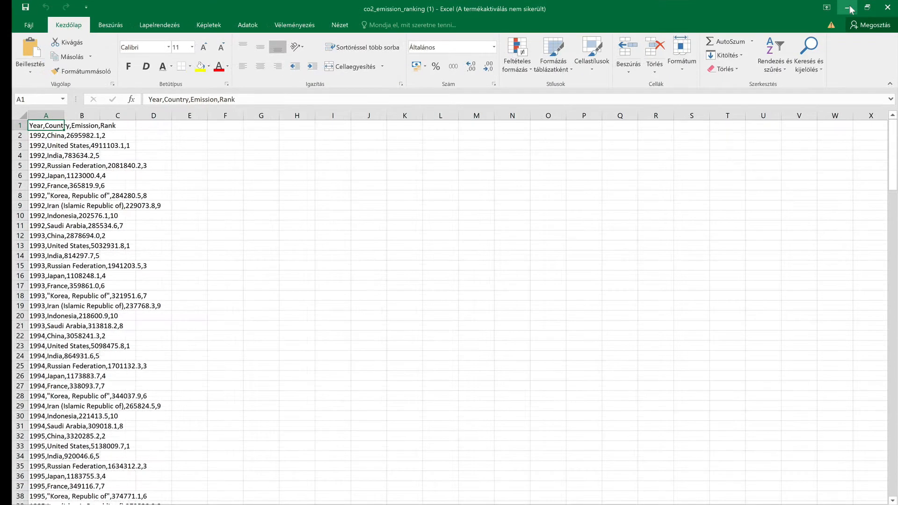
click(848, 8)
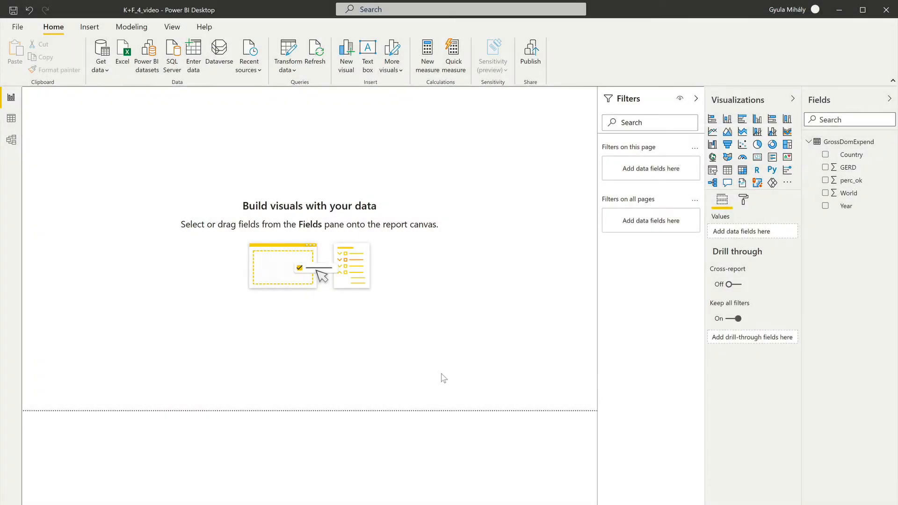
In Power BI Desktop, examine the rows of the GrossDomExpend table in the data view and return to the report view.
click(11, 119)
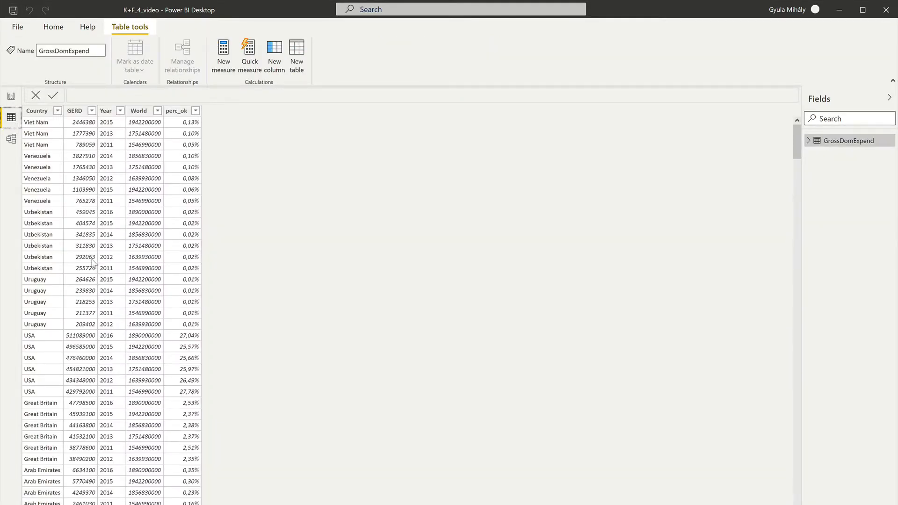
scroll(92, 260, down, 10)
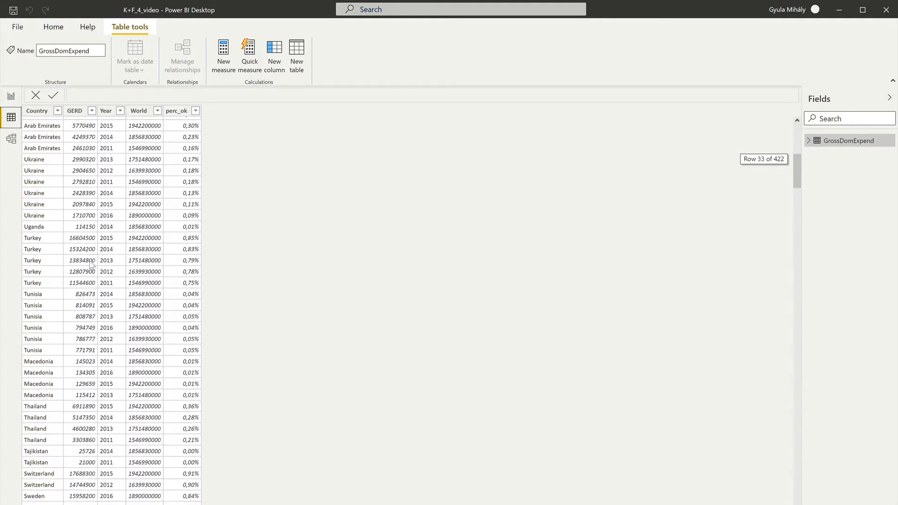
scroll(91, 264, down, 5)
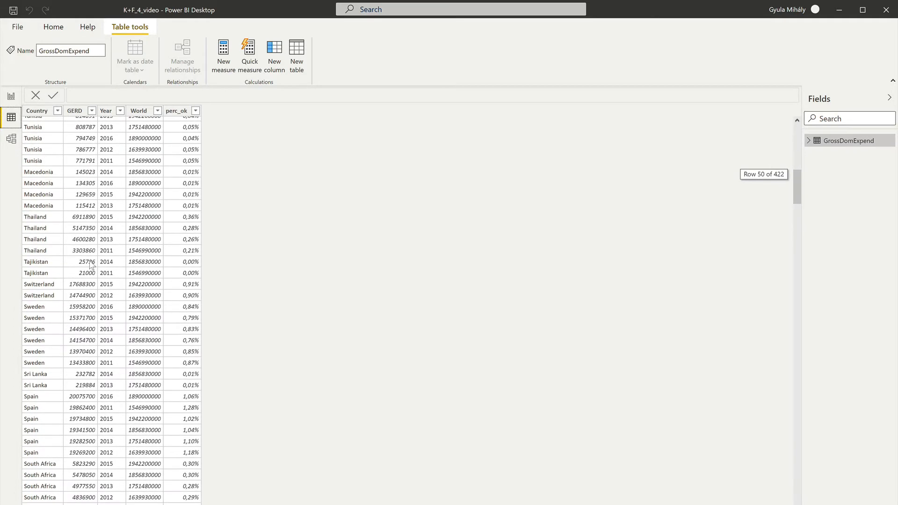
scroll(91, 263, up, 3)
click(11, 97)
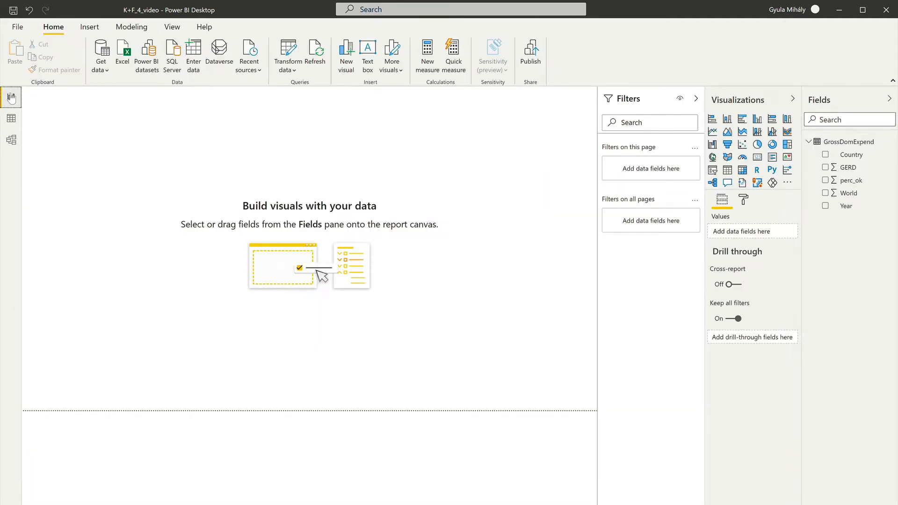
Search AppSource for "charticulator" and add the Charticulator custom visual to the report.
click(787, 182)
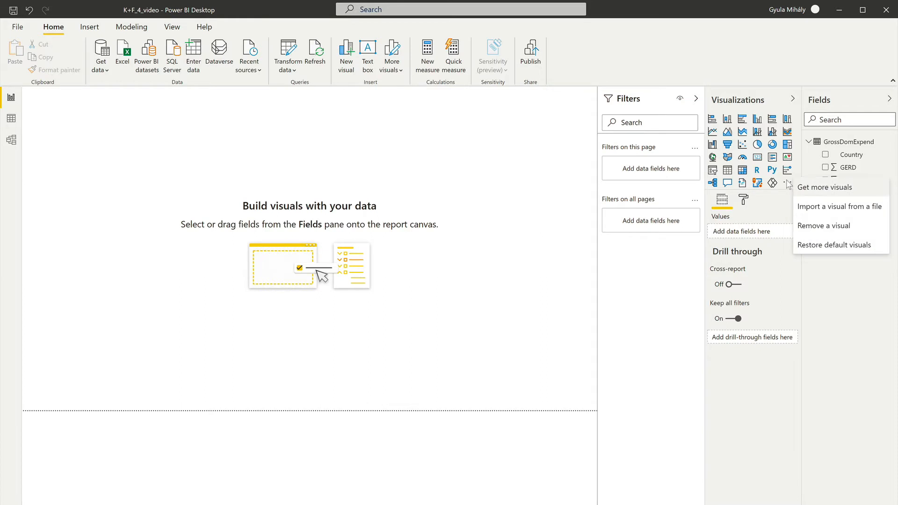
click(818, 187)
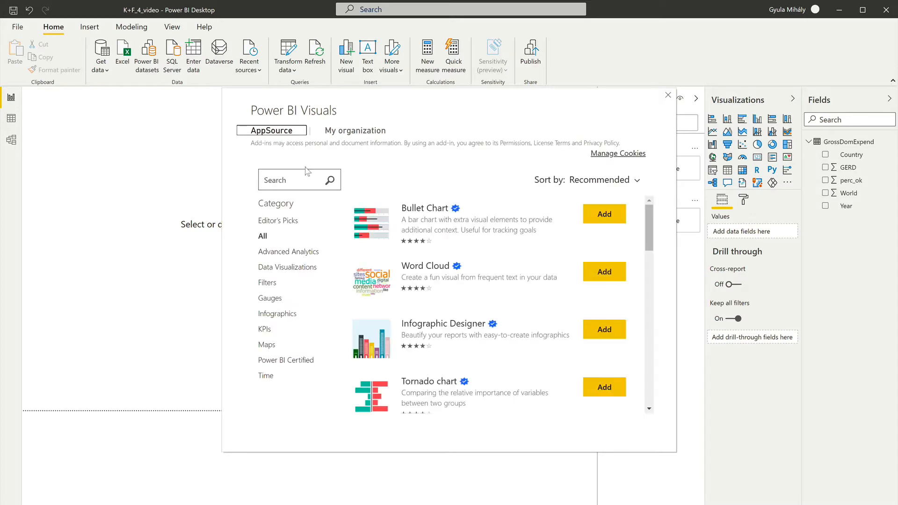
click(290, 180)
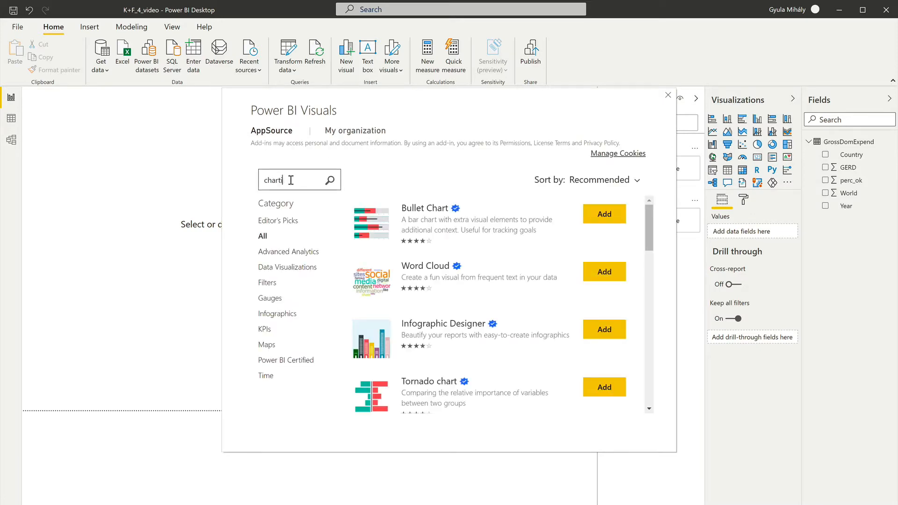
text(charticulator)
key(Return)
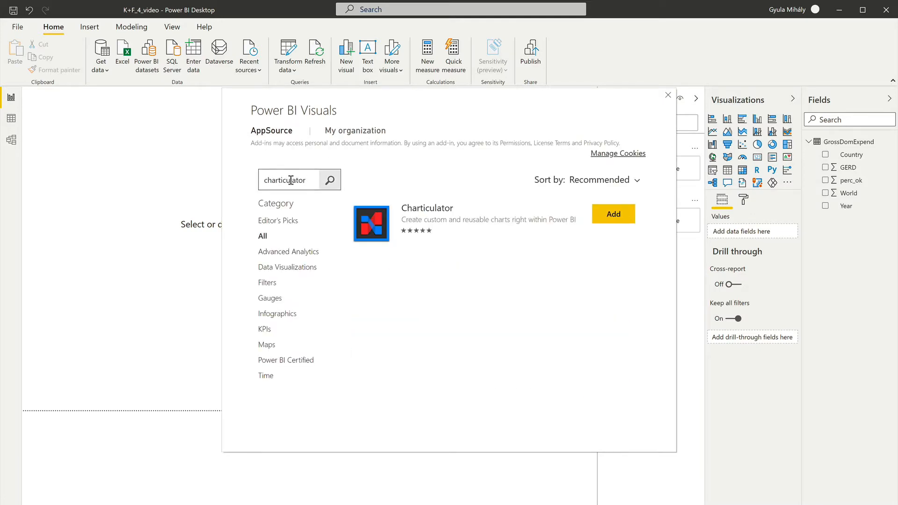
click(617, 216)
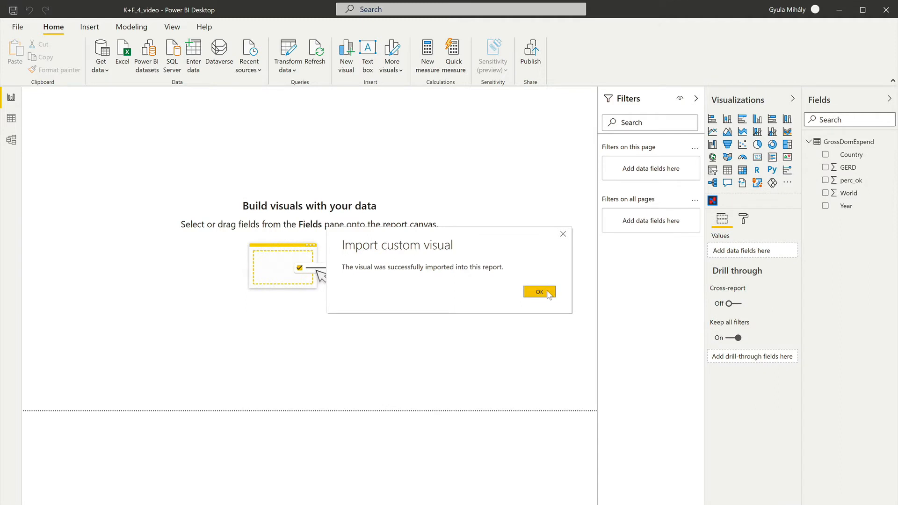
click(539, 293)
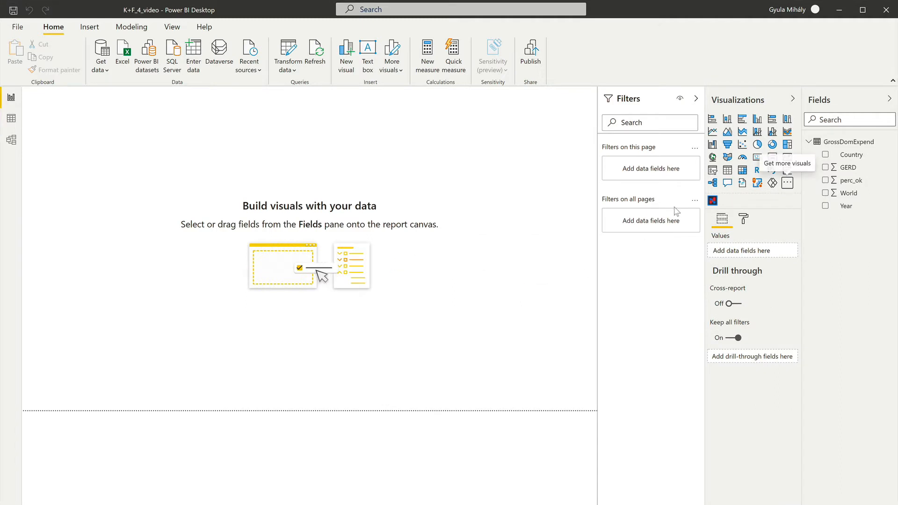
Place a Charticulator visual on the report page, enlarged to cover most of it, and open it for editing.
click(712, 202)
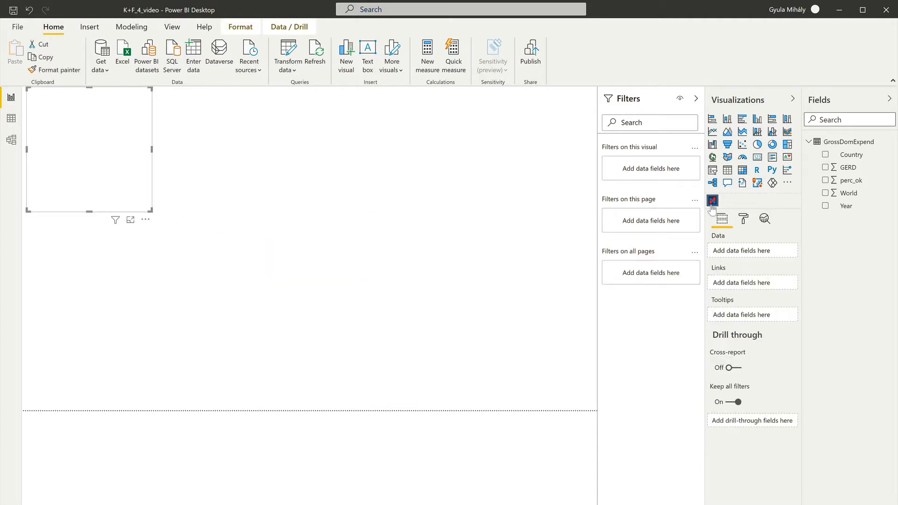
drag(150, 210, 500, 373)
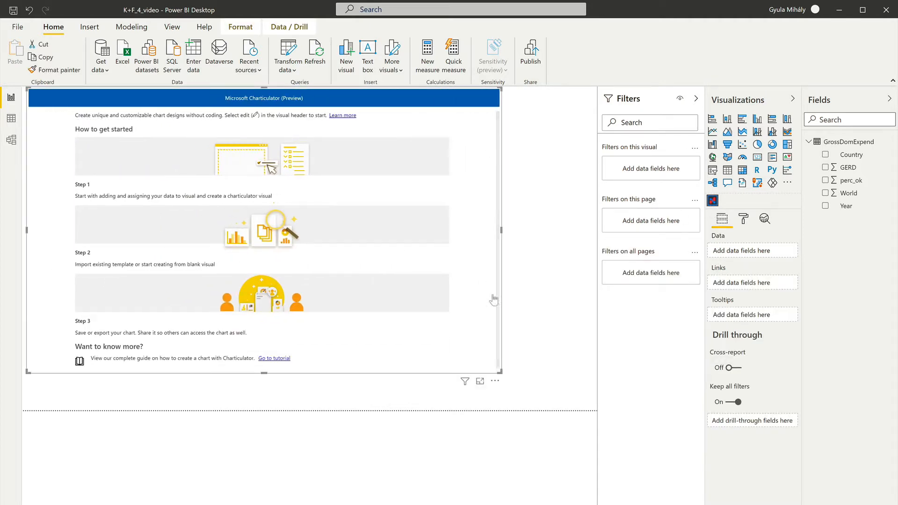
click(495, 382)
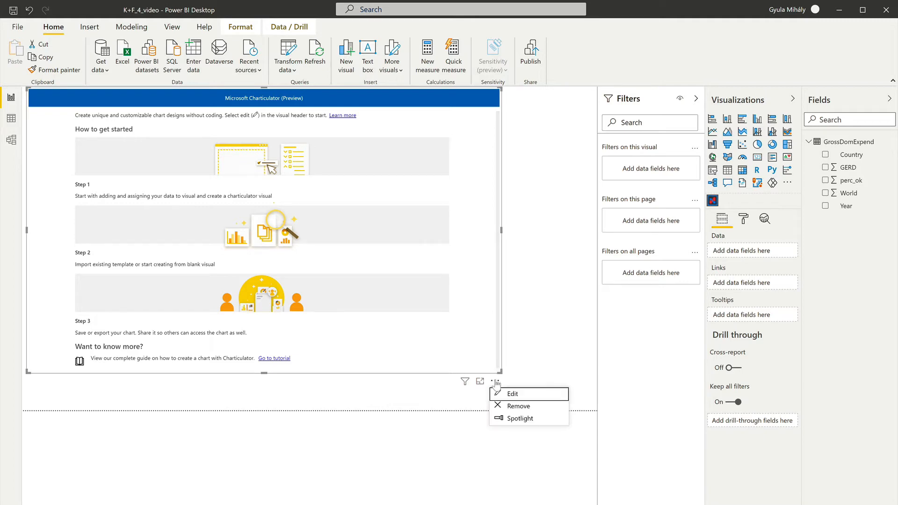
click(516, 397)
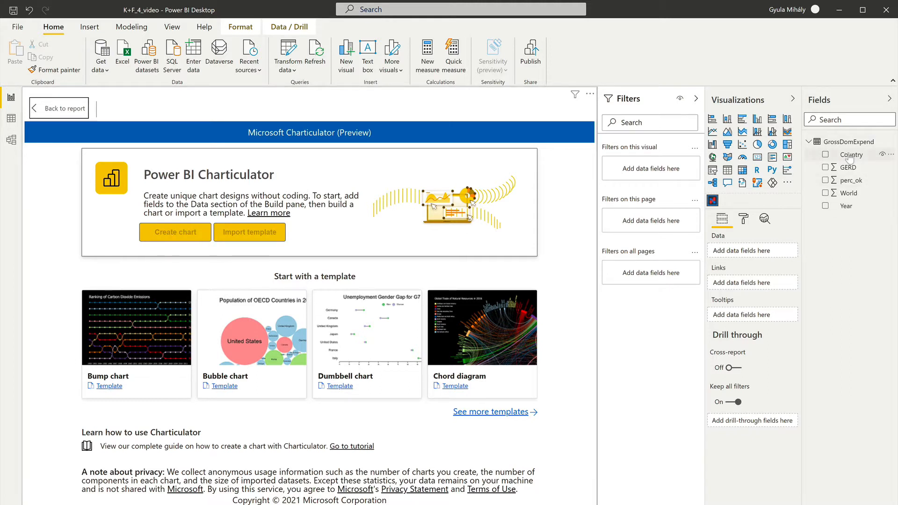
Assign Country, GERD, perc_ok, World and Year as the visual's data and create a new blank Charticulator chart.
drag(849, 158, 748, 251)
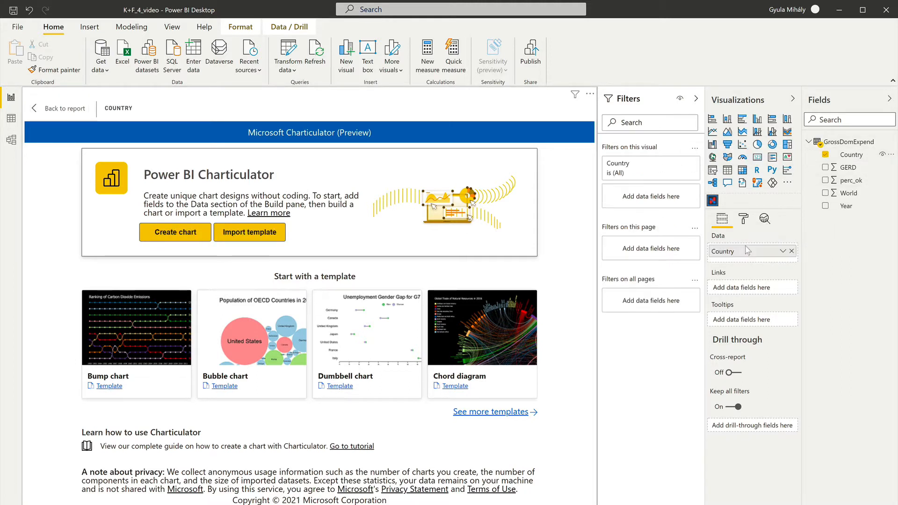
click(846, 171)
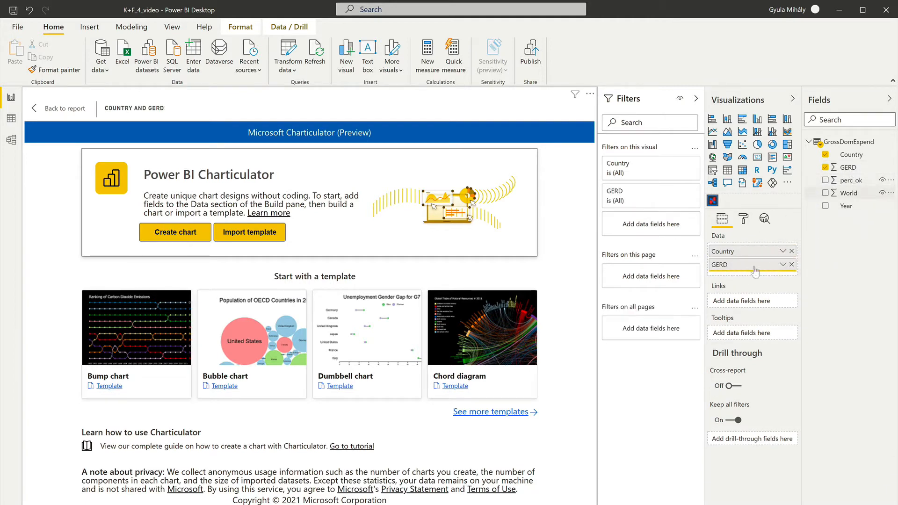
click(849, 180)
click(847, 195)
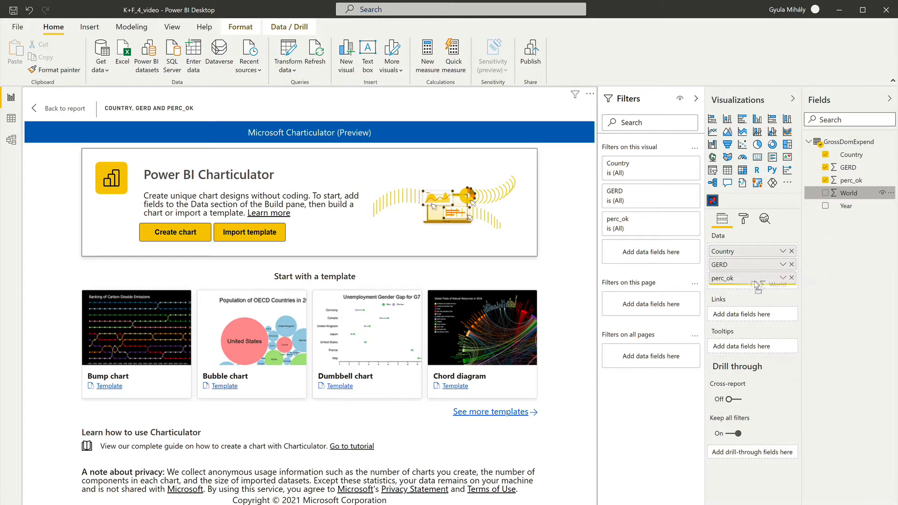
click(849, 207)
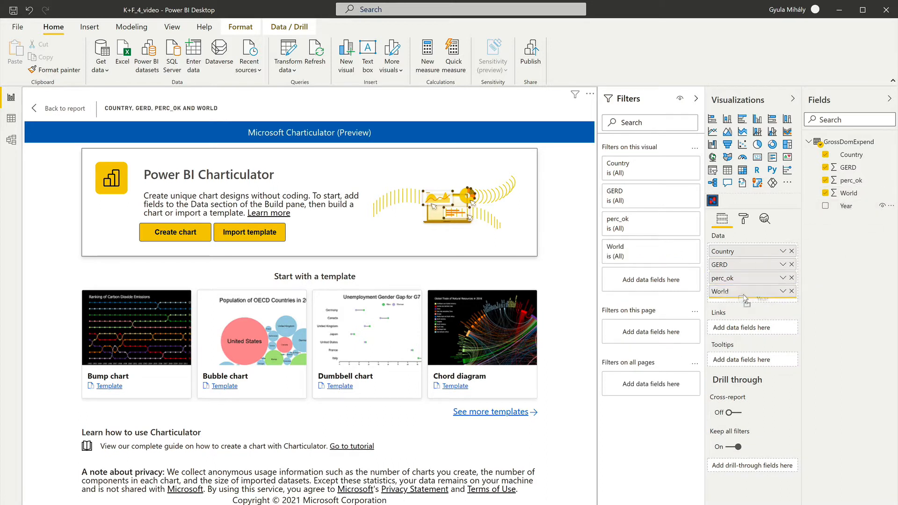
click(176, 233)
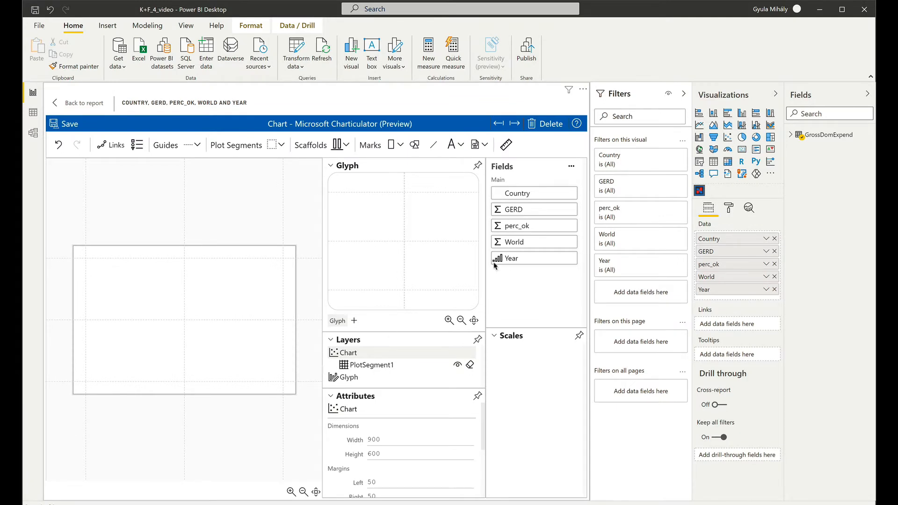
Collapse the report's Fields pane to widen the chart editor, and review the chart's dimension, margin and background attributes.
click(775, 95)
click(775, 94)
click(867, 94)
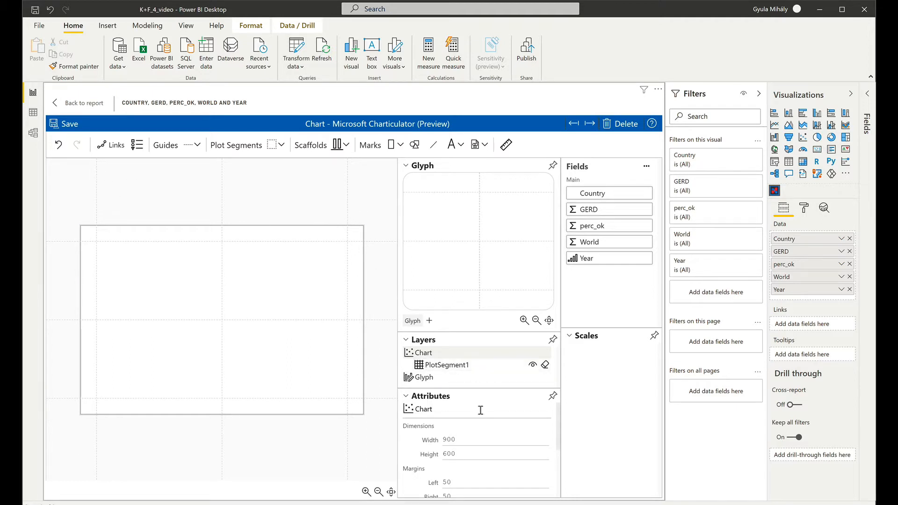
scroll(483, 410, down, 2)
scroll(485, 437, down, 2)
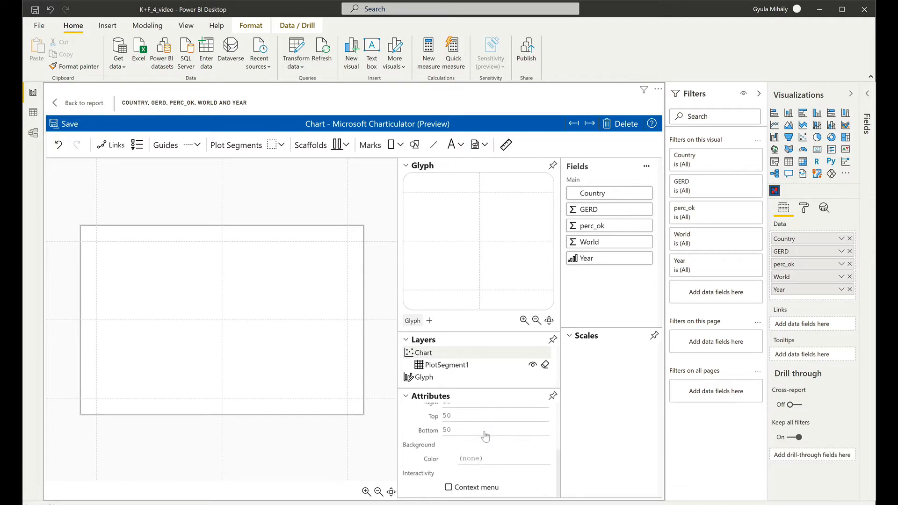
scroll(485, 436, up, 5)
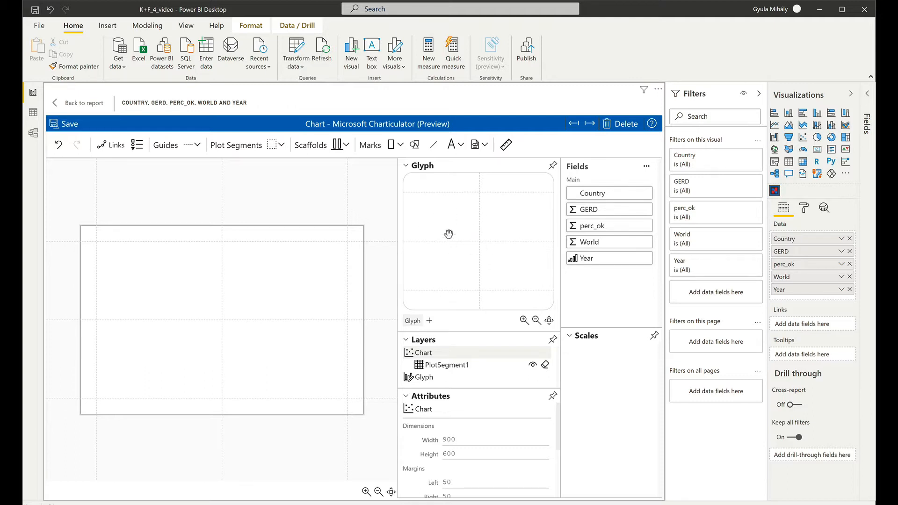
Add a rectangle mark to the glyph, filling the whole glyph area.
click(400, 148)
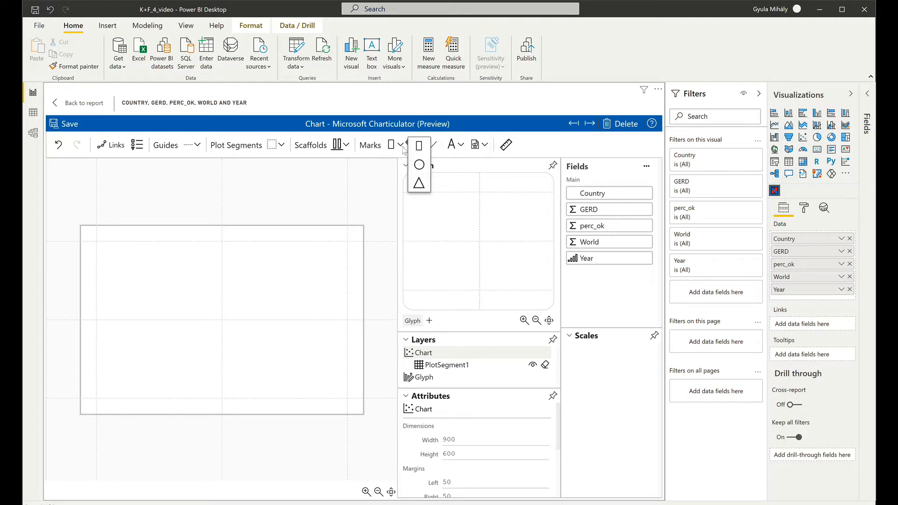
click(377, 174)
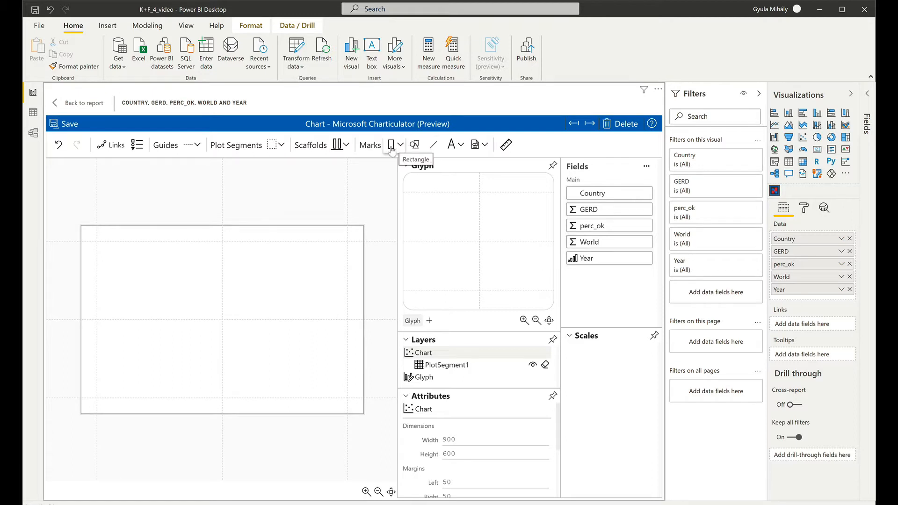
drag(391, 149, 482, 248)
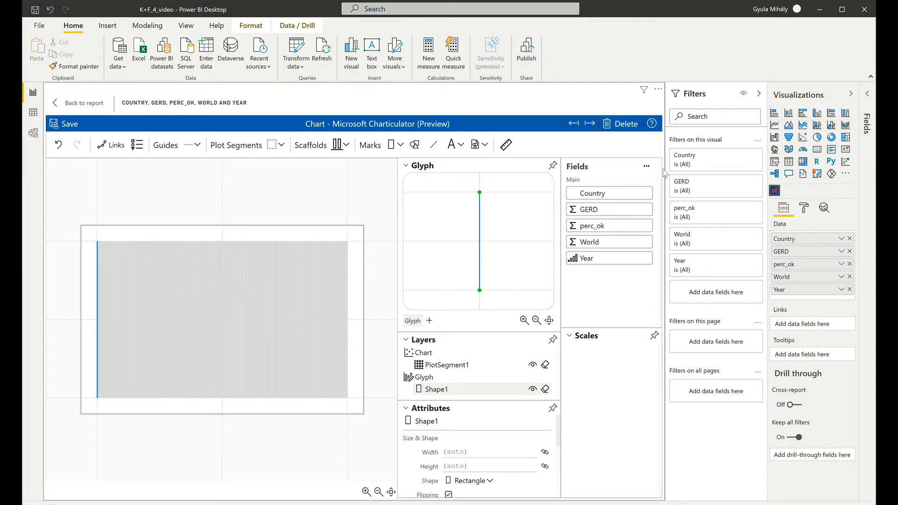
Examine the rows of the Main dataset behind the chart's fields and close the preview.
click(645, 167)
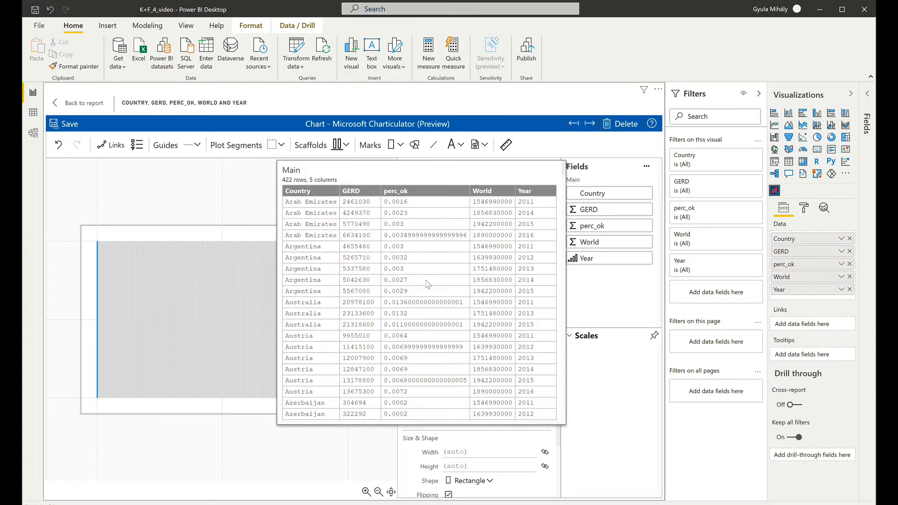
scroll(426, 280, down, 20)
scroll(425, 280, down, 20)
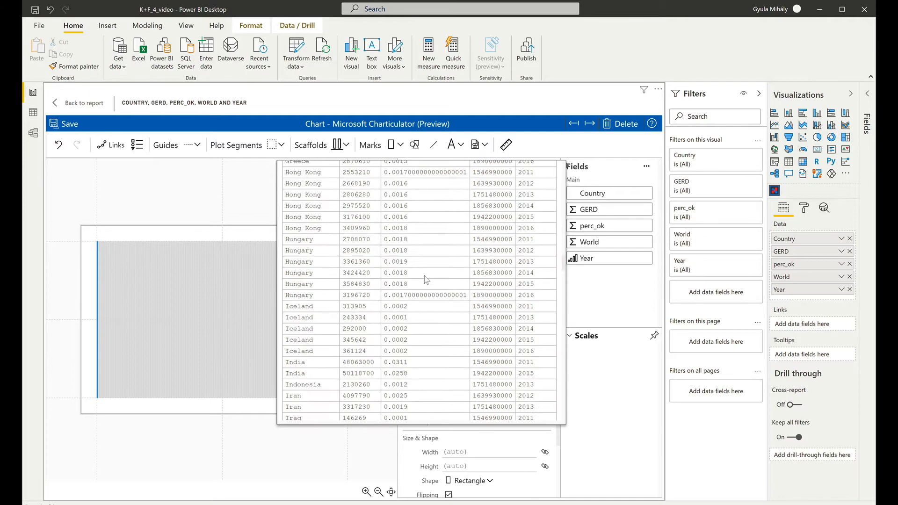
click(215, 442)
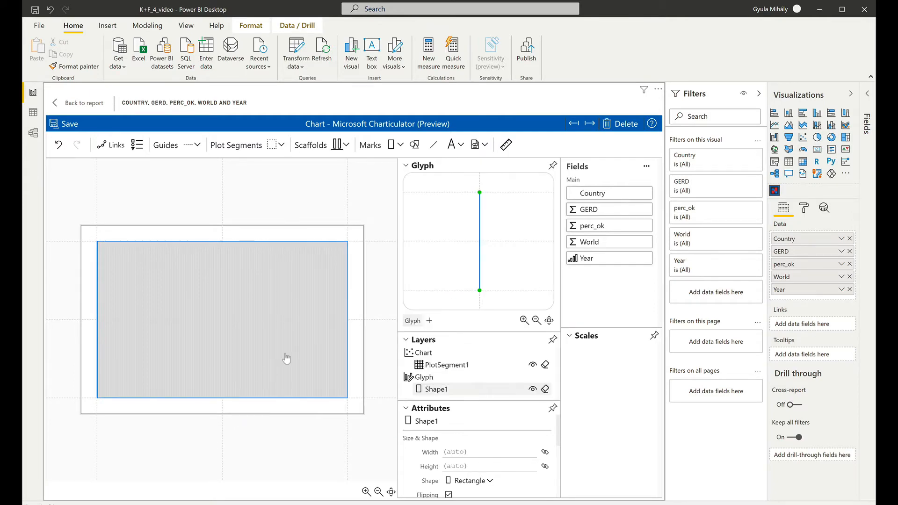
Try binding GERD to the rectangle's height in the glyph, and undo the binding.
drag(608, 209, 493, 232)
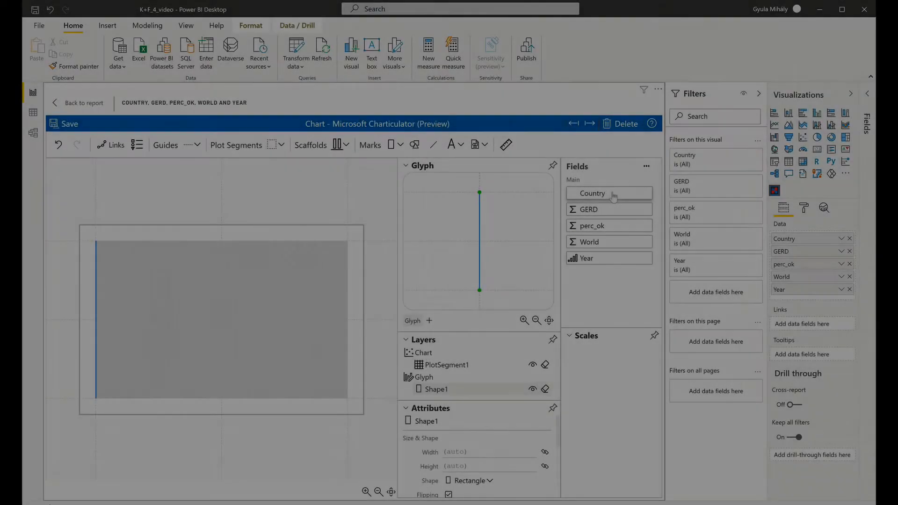
drag(594, 213, 480, 241)
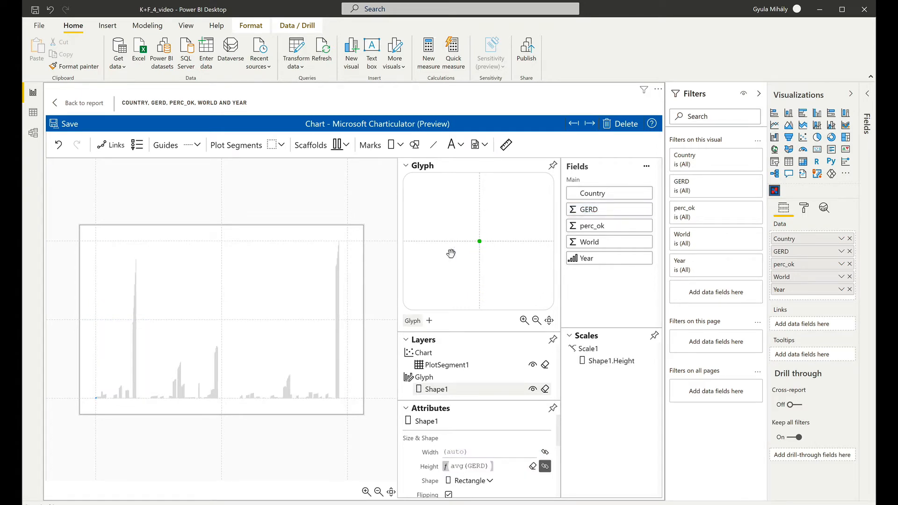
click(57, 146)
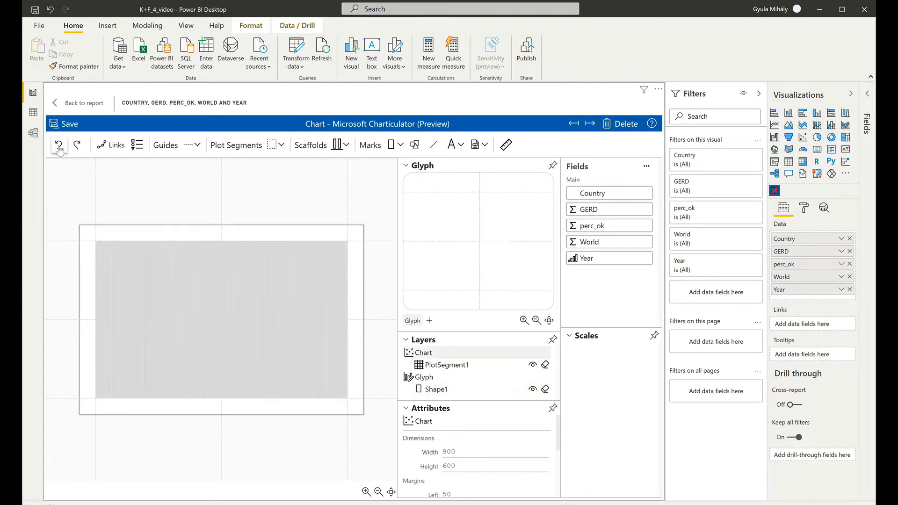
Place Country on the plot segment's Y axis and Year on its X axis.
drag(603, 194, 93, 322)
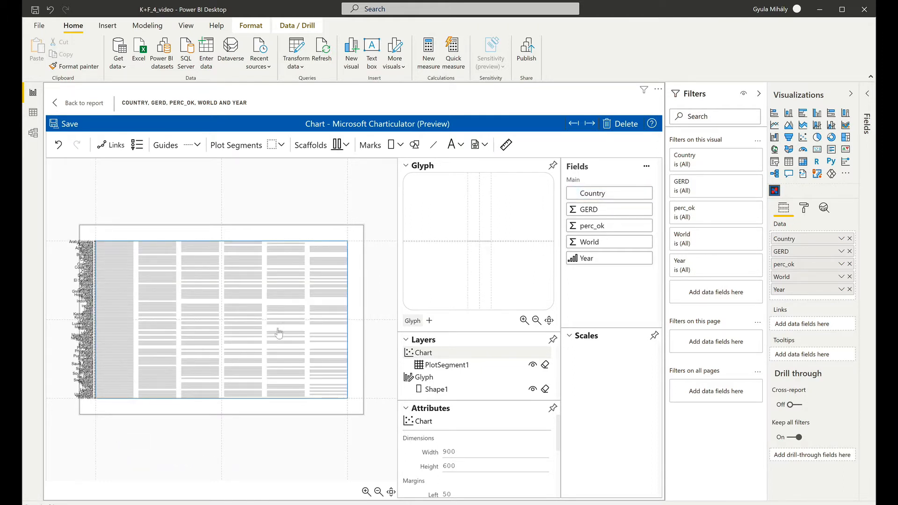
drag(603, 260, 228, 401)
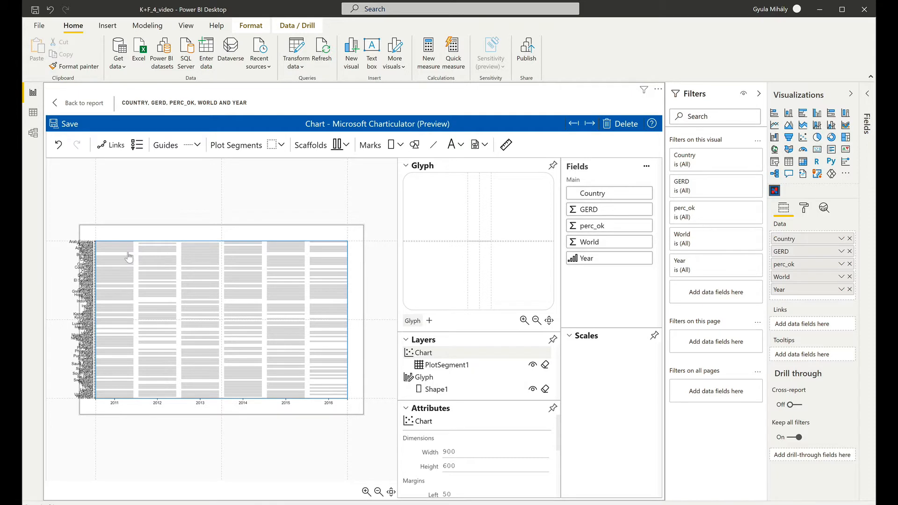
click(129, 258)
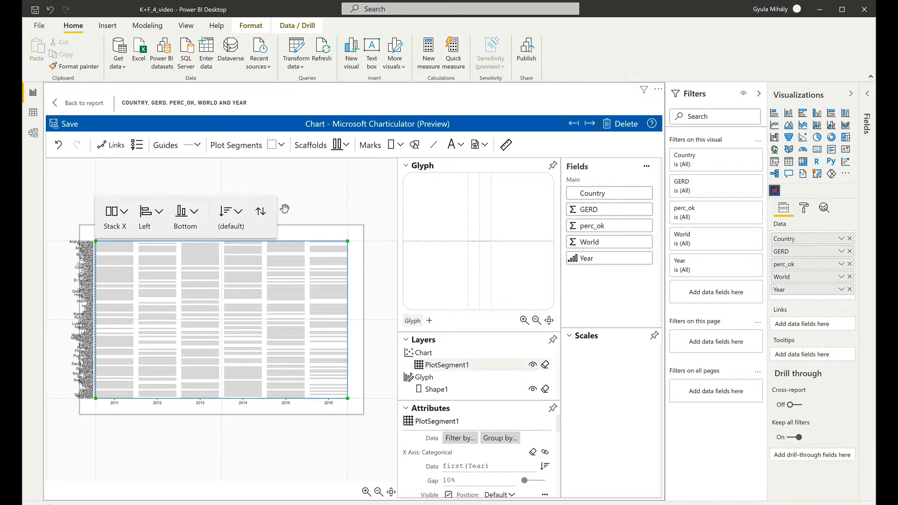
click(322, 199)
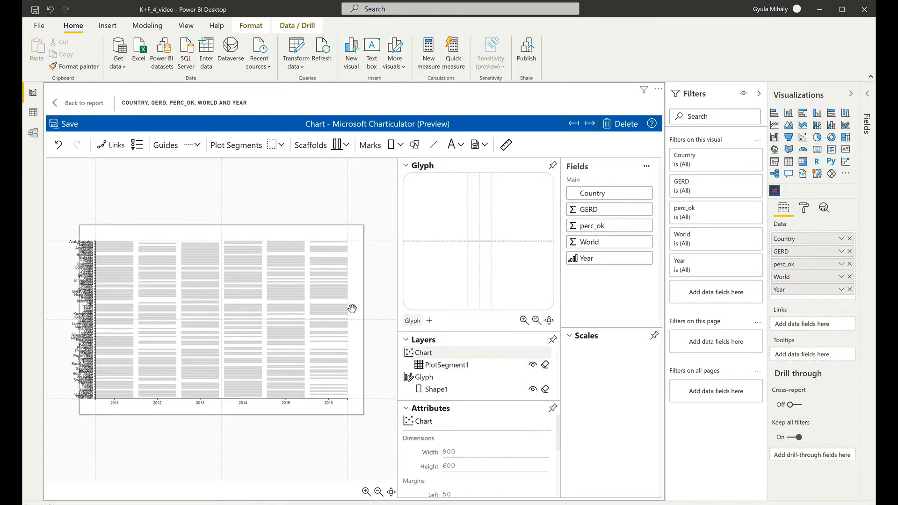
Filter the visual's Country field to Australia, Austria, Azerbaijan, Belgium, Bosnia, Botswana, Brazil, Bulgaria, Canada, Czechia and Denmark.
click(743, 156)
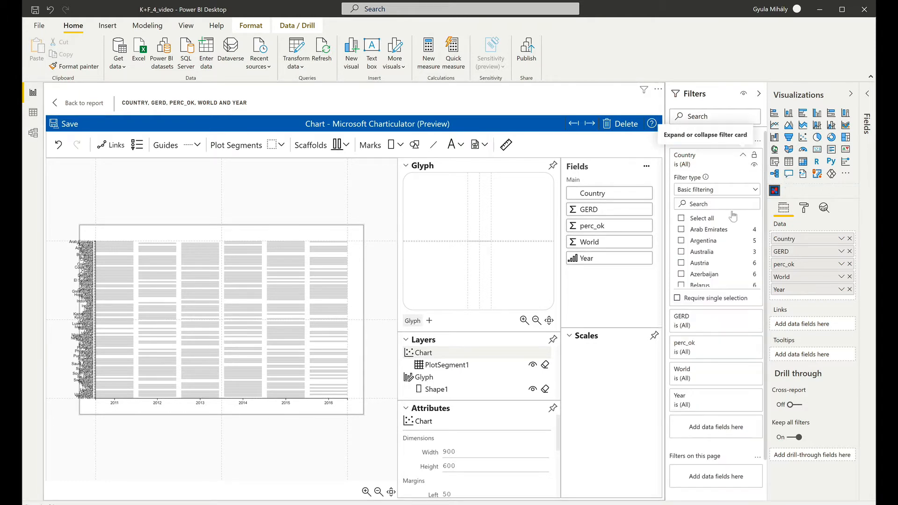
click(682, 253)
click(682, 263)
click(682, 275)
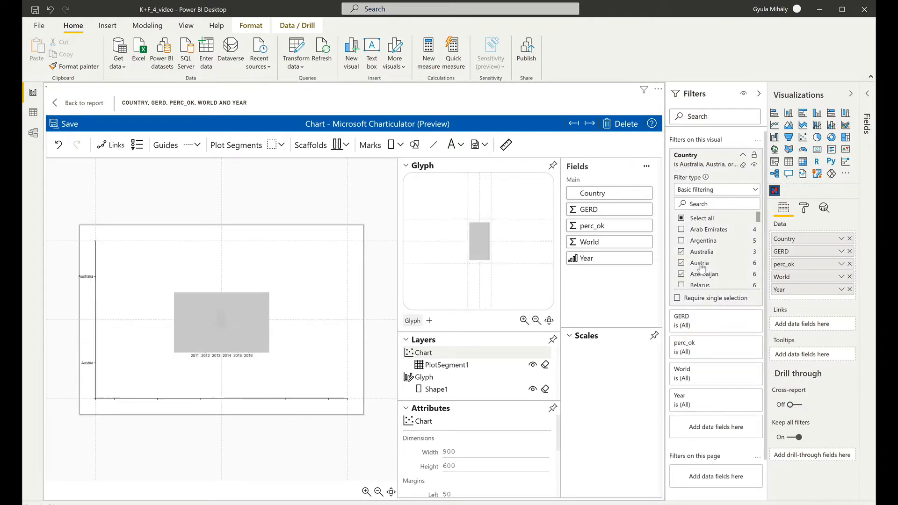
scroll(696, 269, down, 1)
click(682, 262)
click(682, 274)
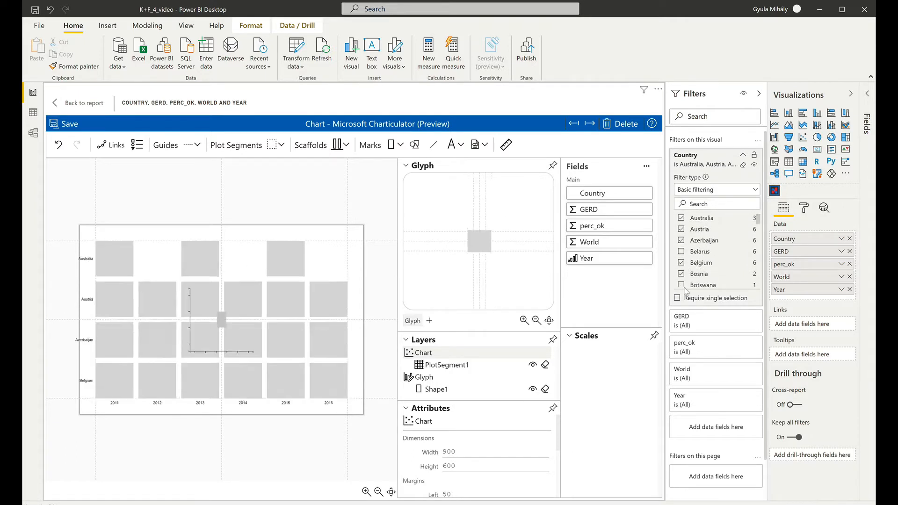
click(682, 285)
scroll(682, 275, down, 2)
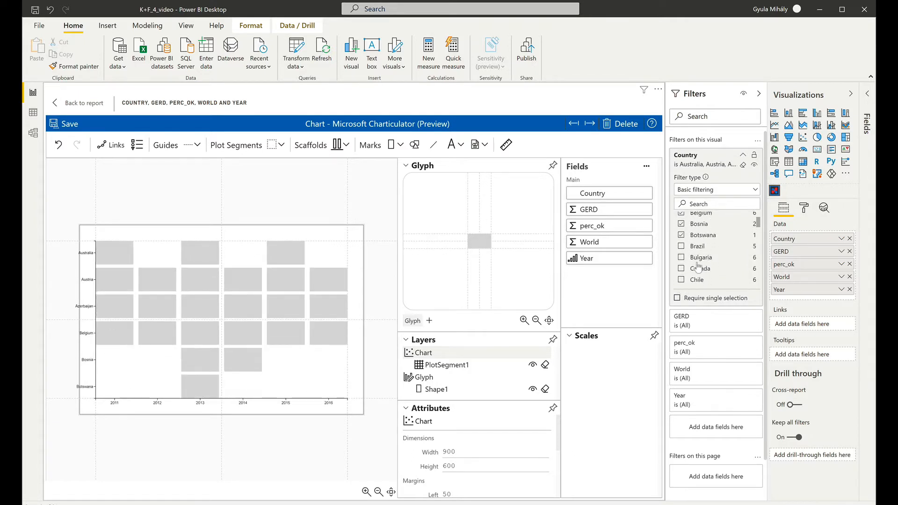
click(683, 268)
click(683, 257)
click(683, 246)
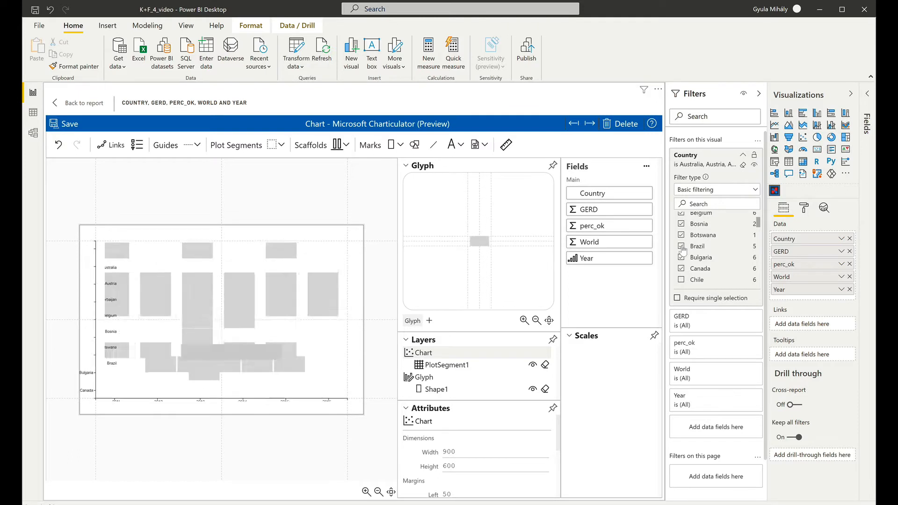
scroll(683, 250, down, 3)
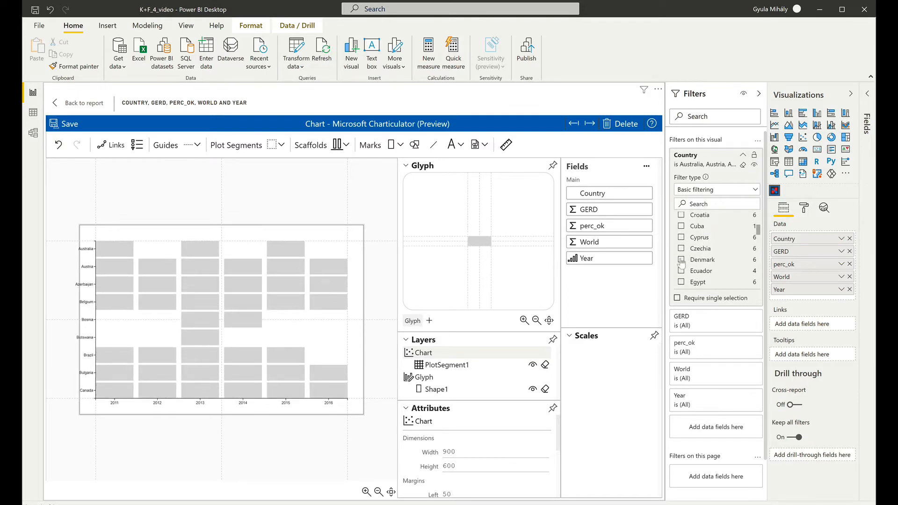
click(681, 249)
click(681, 259)
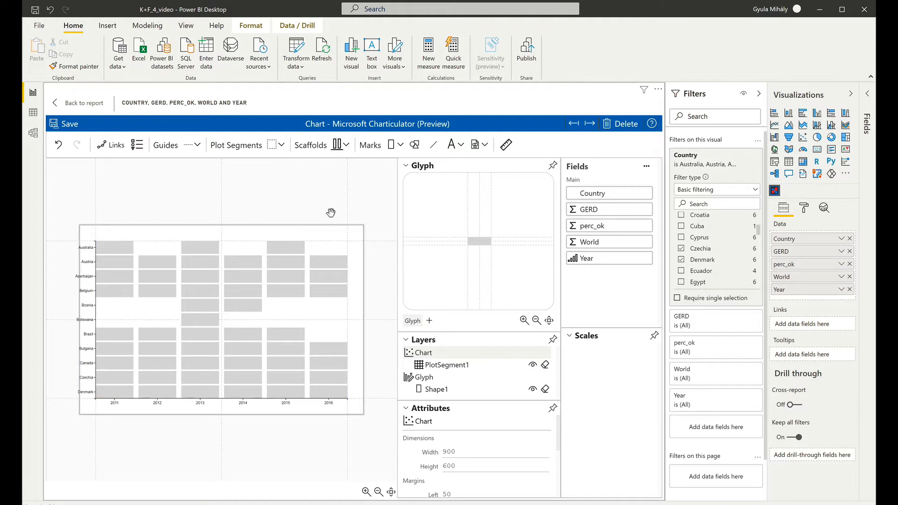
Bind the GERD field to the fill colour of the glyph's rectangle.
click(479, 241)
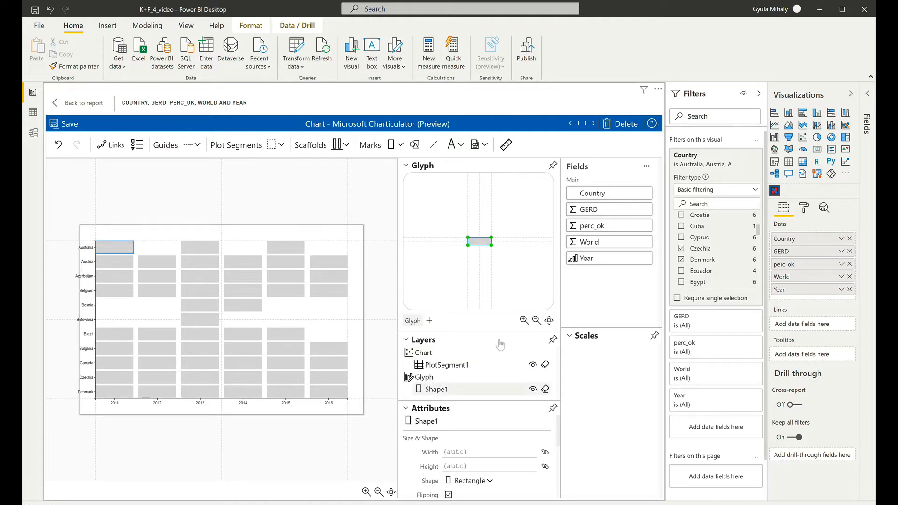
scroll(503, 454, down, 5)
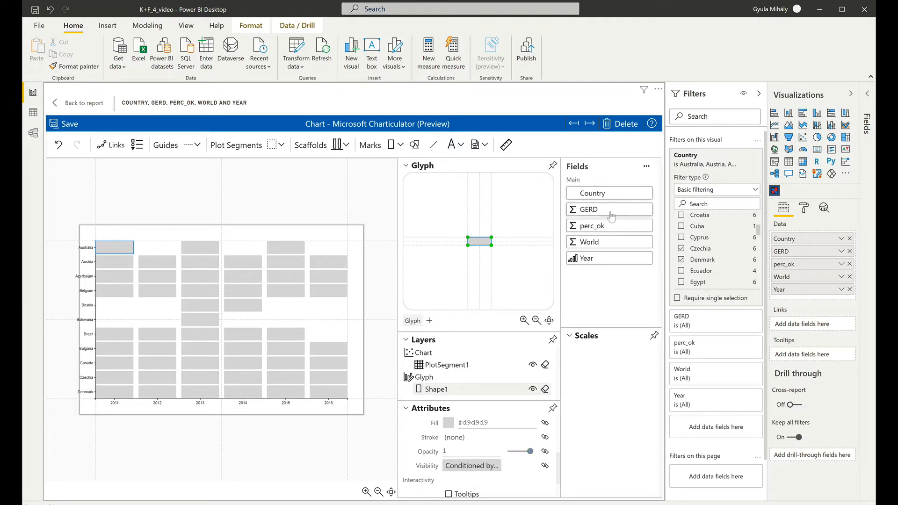
drag(608, 211, 488, 428)
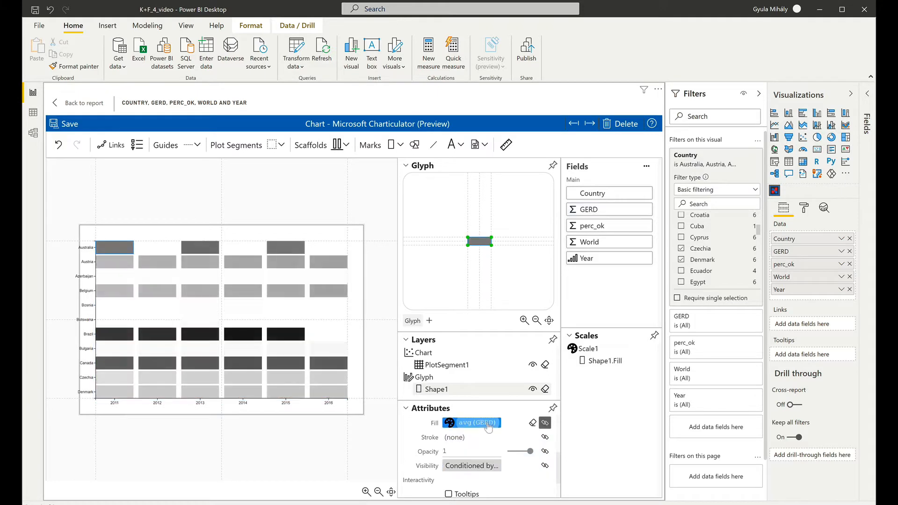
Apply the RdYlGn gradient palette to the rectangle's GERD fill scale.
click(450, 423)
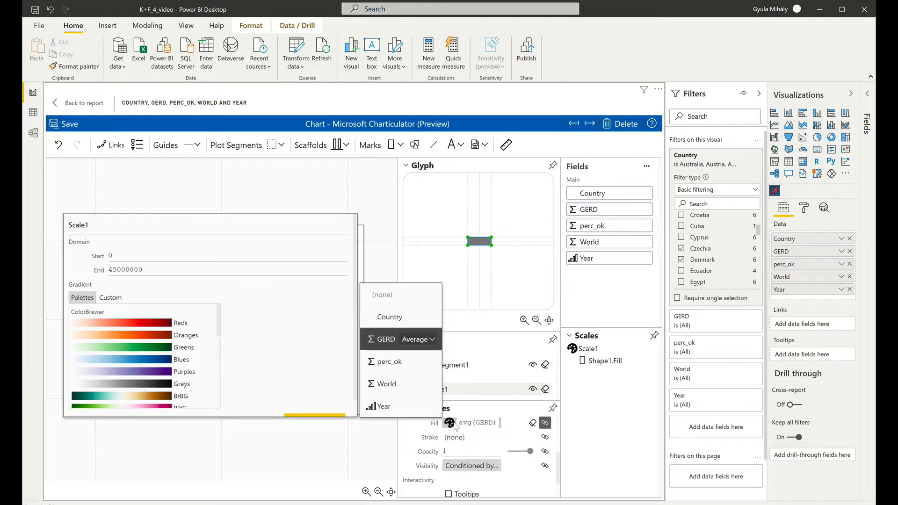
scroll(126, 375, down, 3)
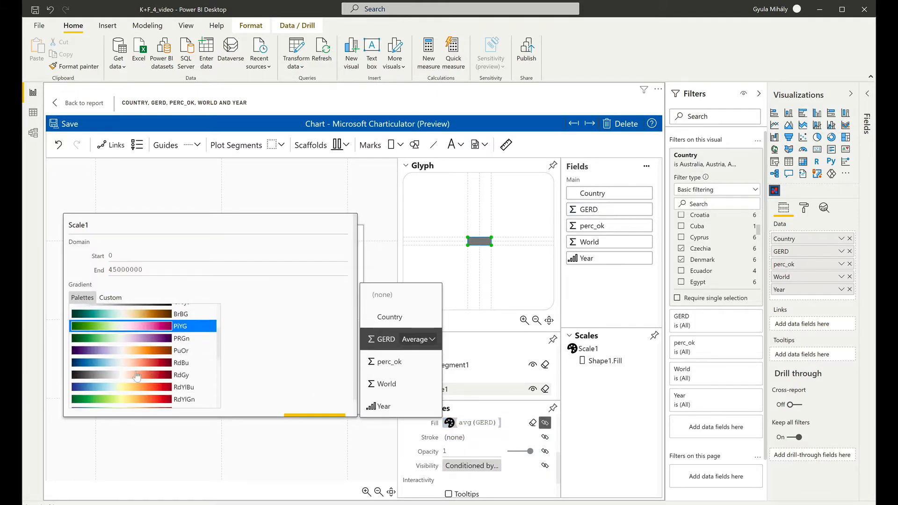
scroll(126, 377, down, 1)
click(125, 381)
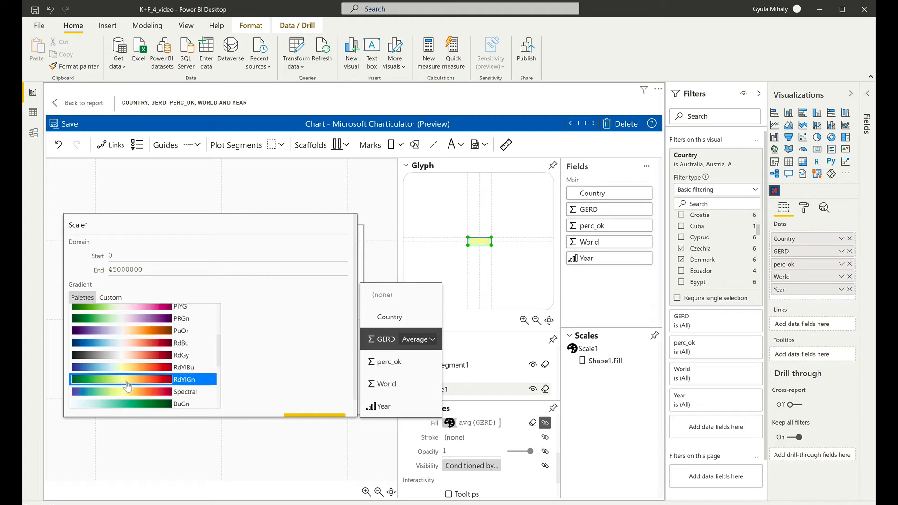
click(289, 445)
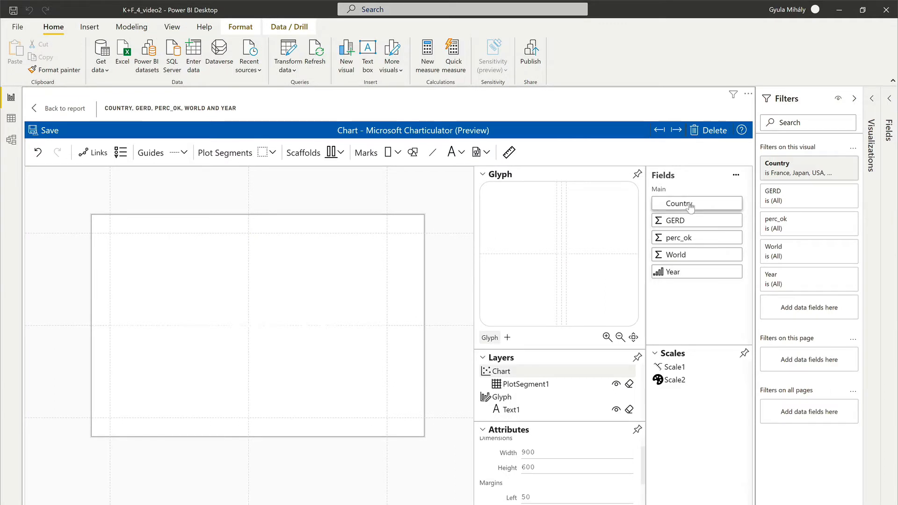
In the K+F_4_video2 report's chart, add a rectangle mark to the glyph and bind Country to its fill colour.
drag(387, 153, 563, 258)
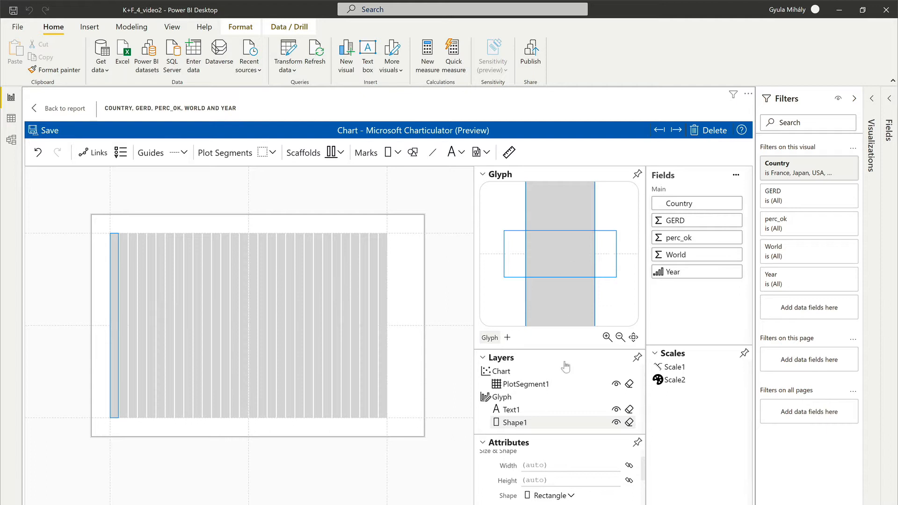
scroll(571, 465, down, 1)
scroll(571, 465, down, 3)
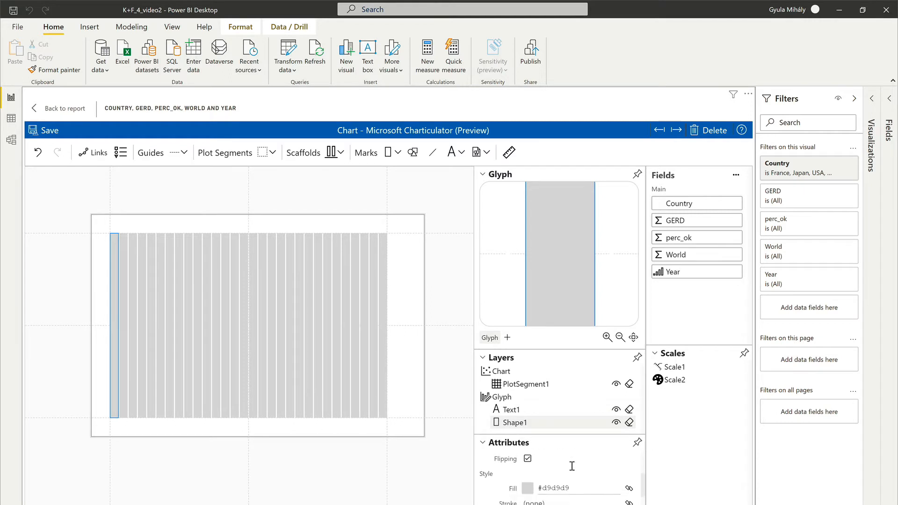
drag(689, 205, 553, 477)
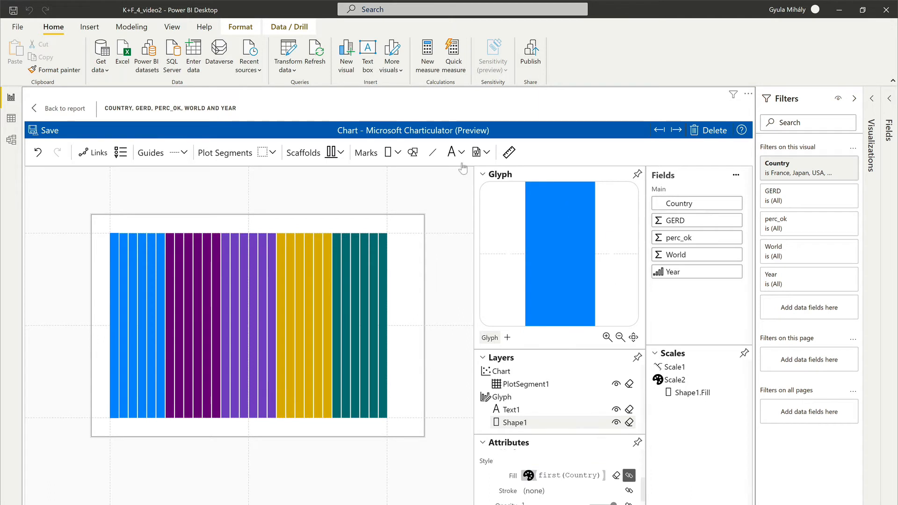
Add a text mark over the glyph's rectangle, rotated to read vertically, and bind Country to its text.
drag(451, 152, 562, 289)
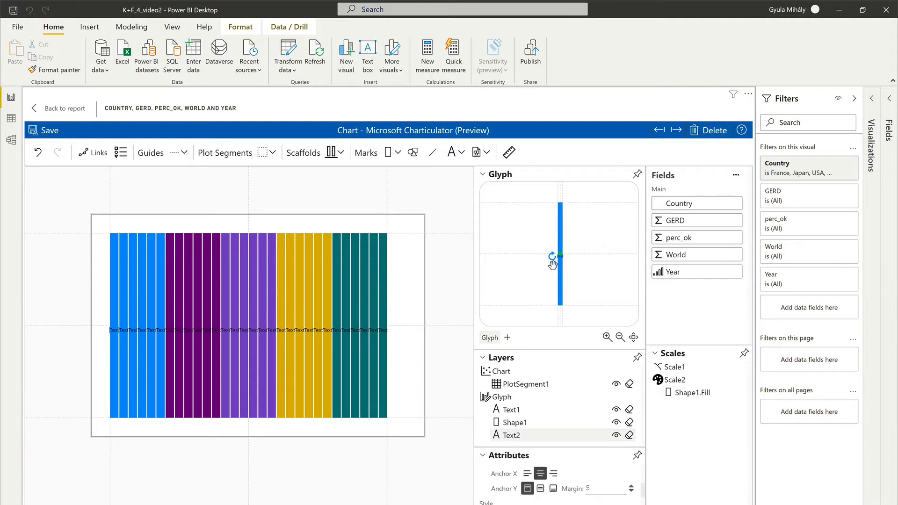
click(606, 338)
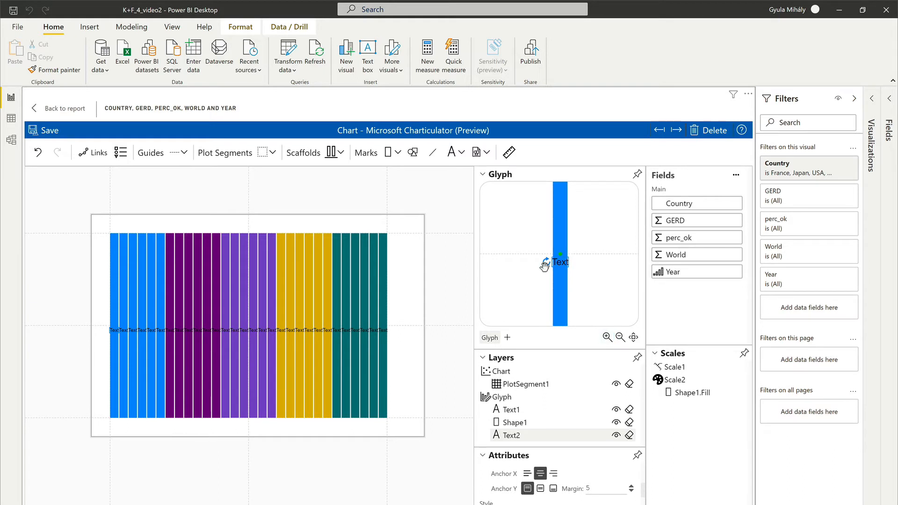
drag(547, 262, 560, 293)
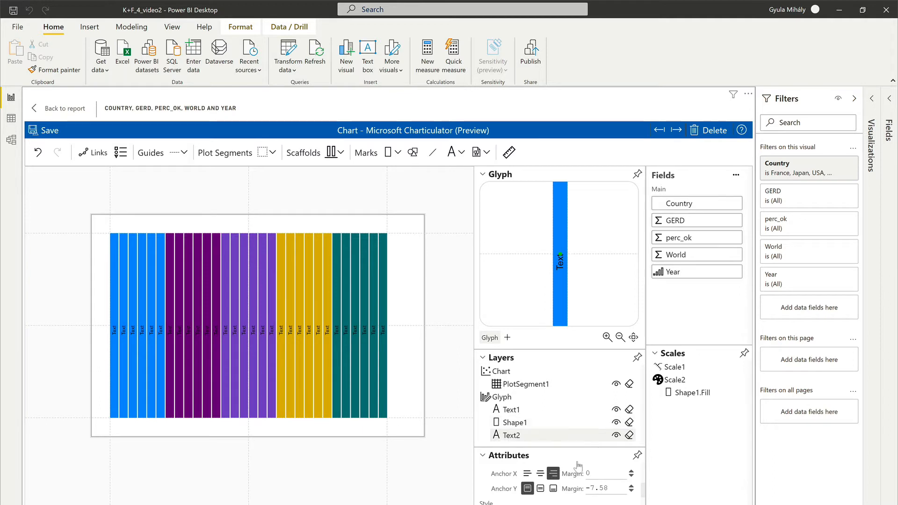
scroll(579, 467, up, 5)
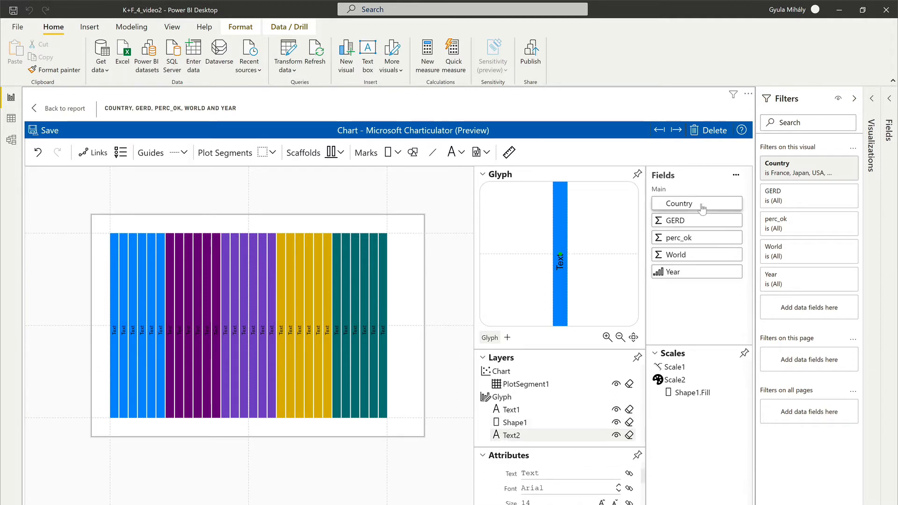
drag(699, 206, 565, 473)
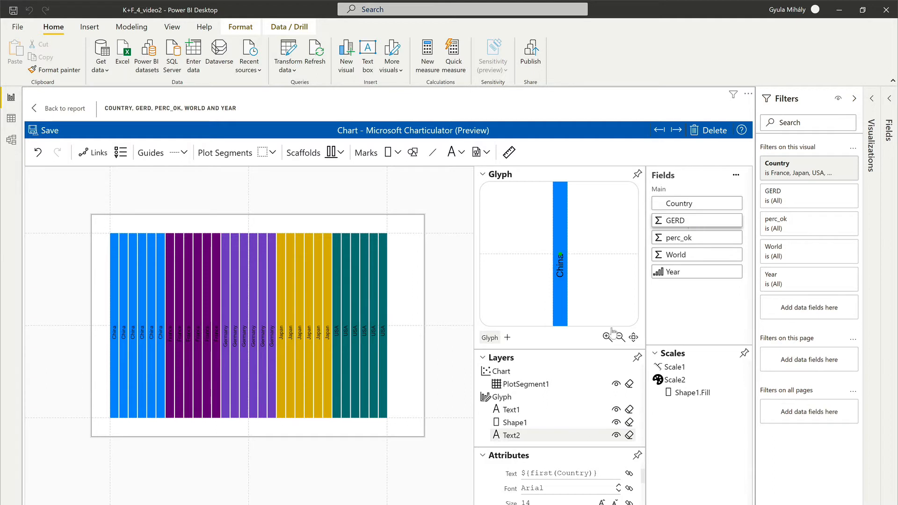
Bind GERD to the height of the glyph's rectangle and sort the bars by GERD in descending order.
click(551, 422)
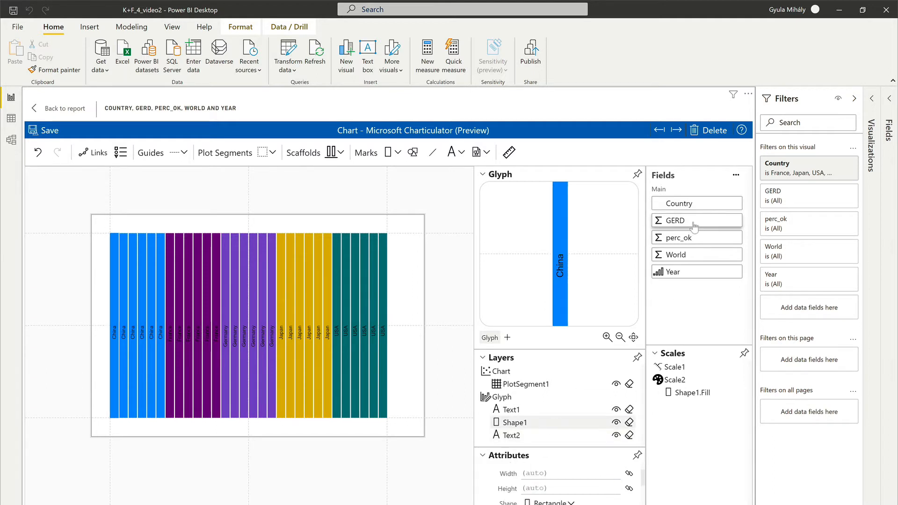
drag(694, 227, 556, 488)
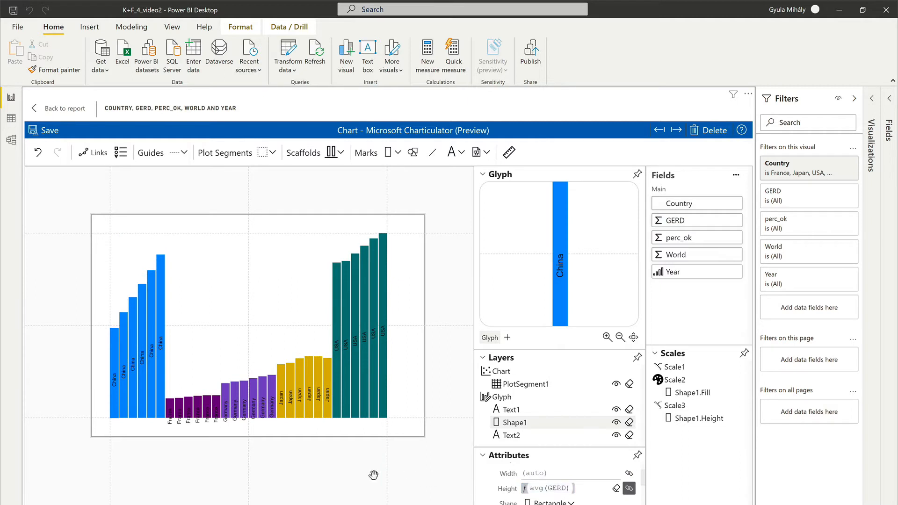
click(286, 291)
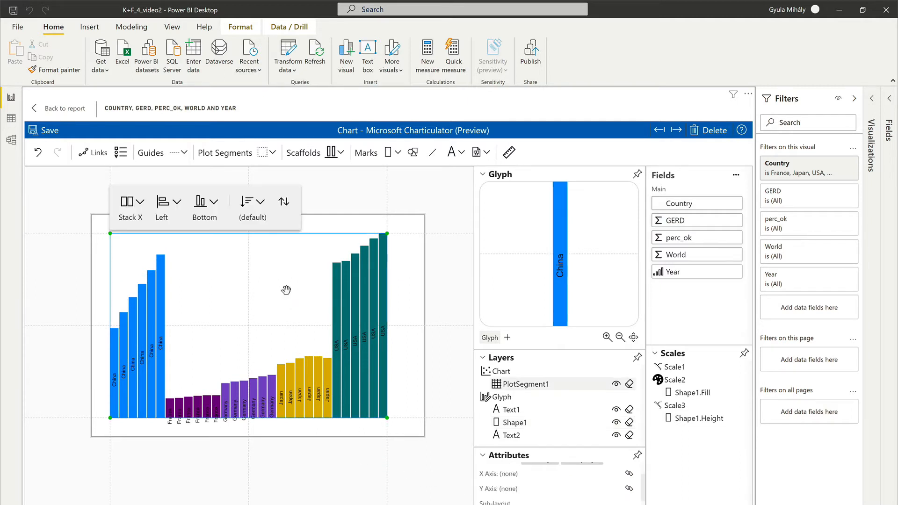
click(260, 202)
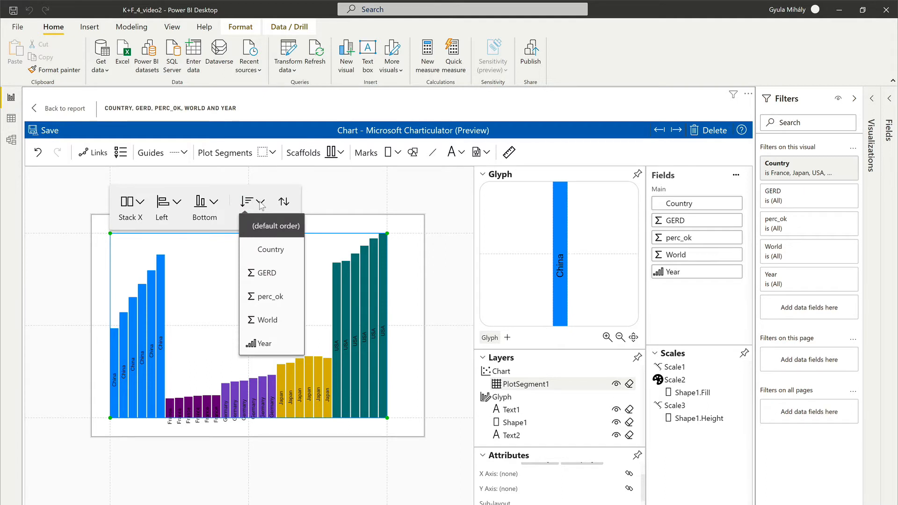
click(266, 272)
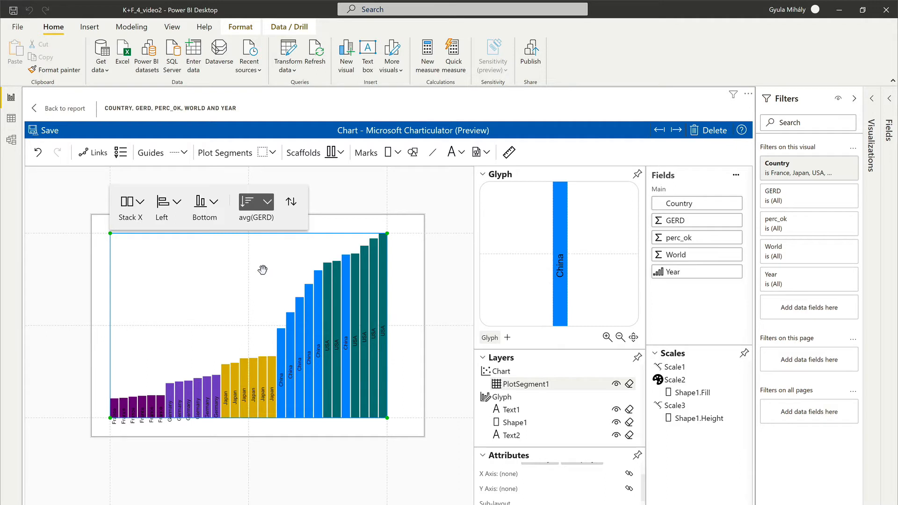
click(291, 202)
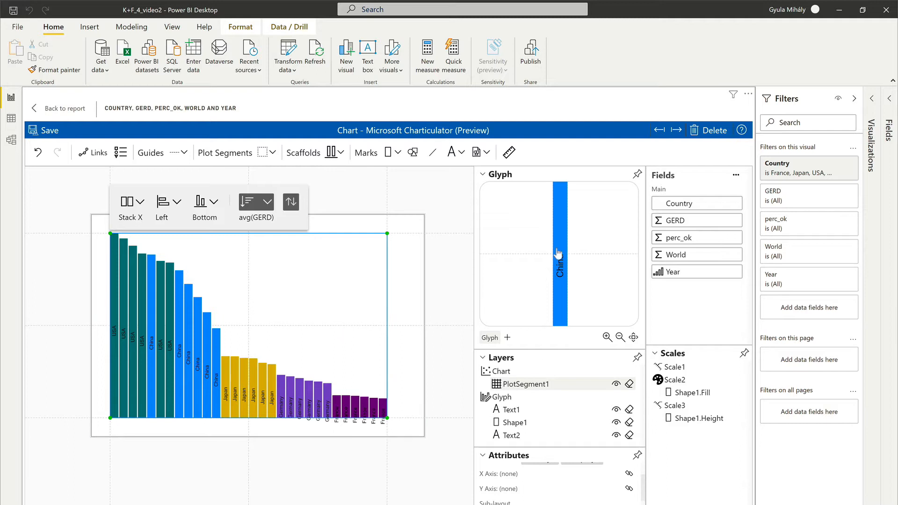
Move the Country label up to the middle of the glyph's rectangle.
click(560, 269)
drag(561, 270, 562, 259)
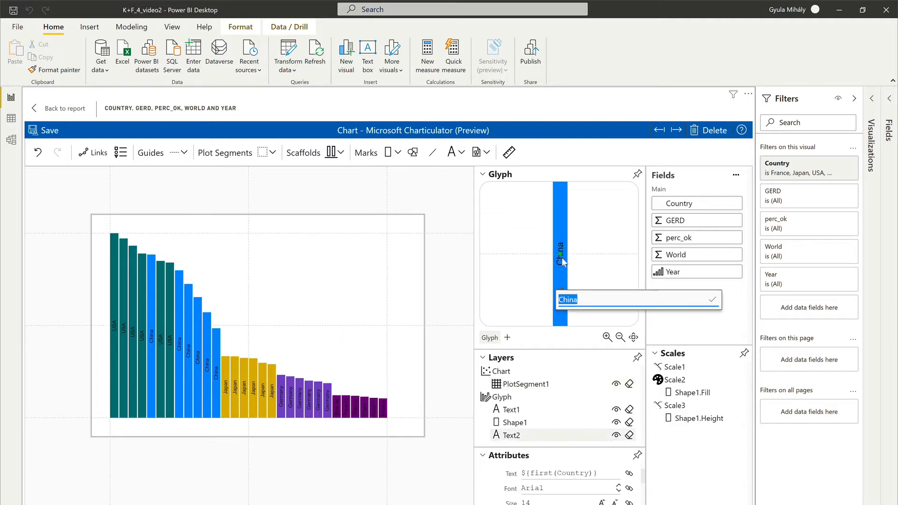
click(354, 473)
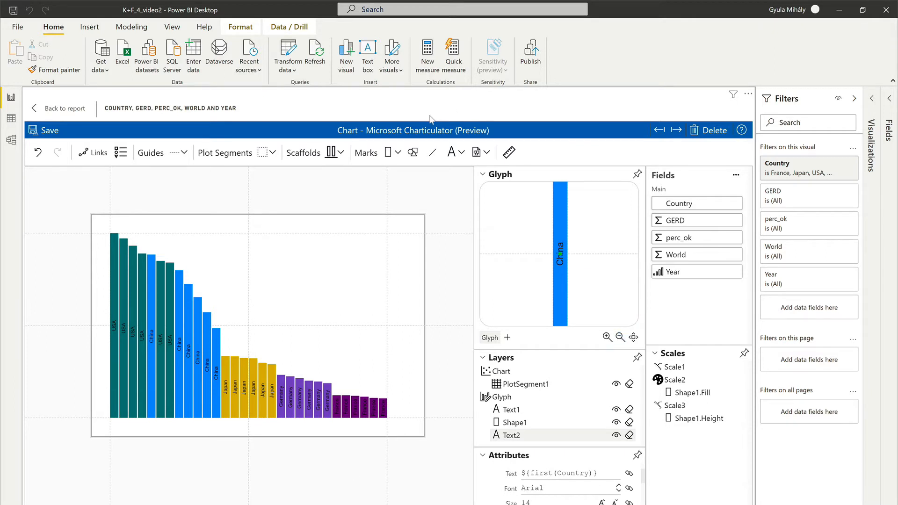
Add another vertical text mark above the Country label, bind perc_ok to its text and shift it slightly up.
drag(451, 152, 562, 243)
double_click(561, 239)
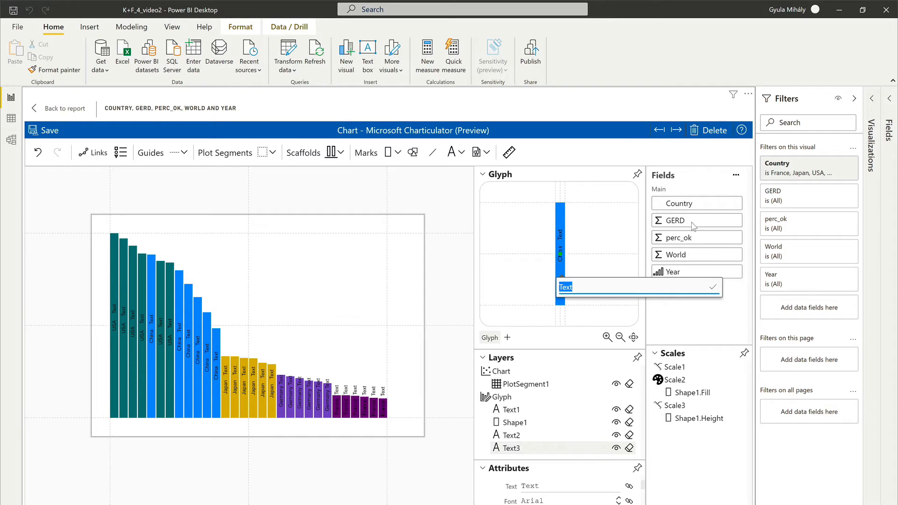
drag(692, 241, 546, 480)
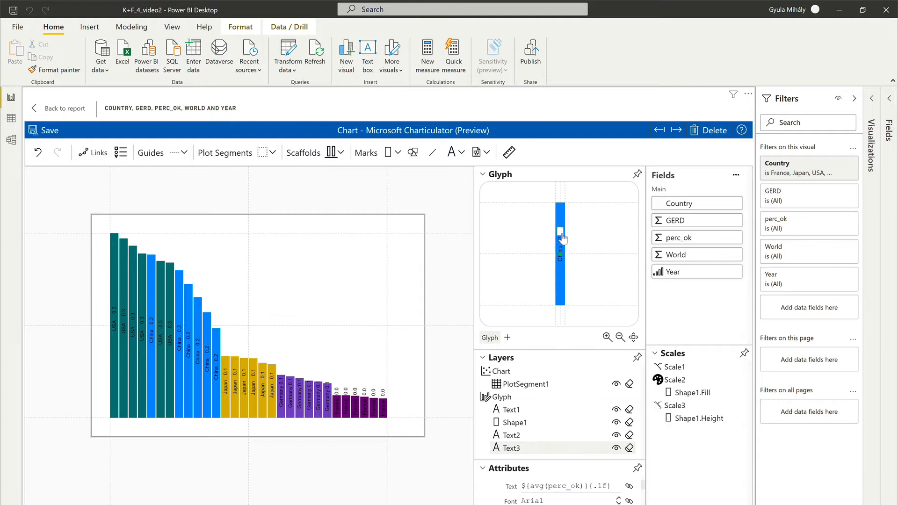
double_click(561, 233)
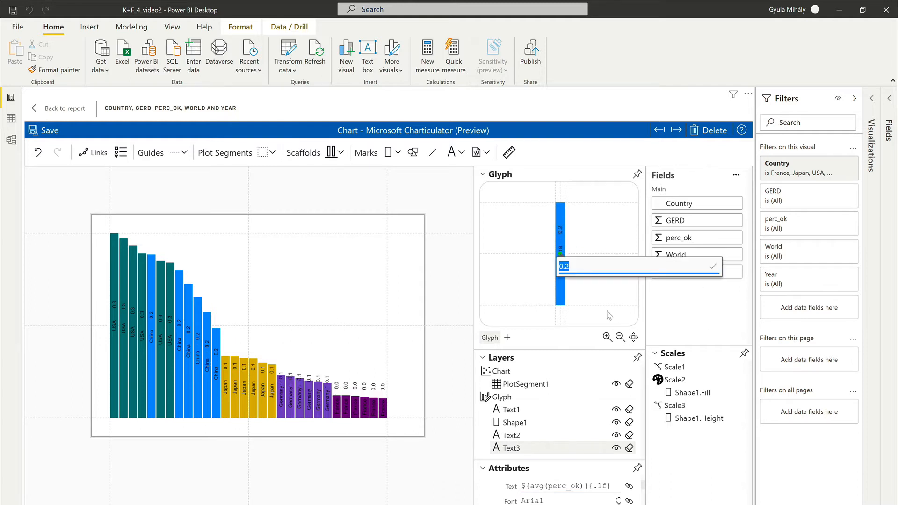
click(560, 309)
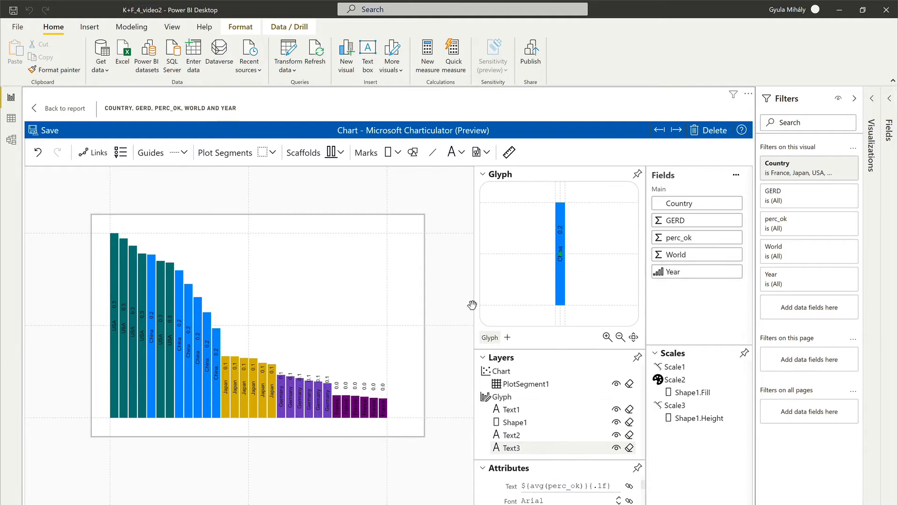
Add a symbol mark below the Country label in the glyph and set its shape to star.
click(413, 152)
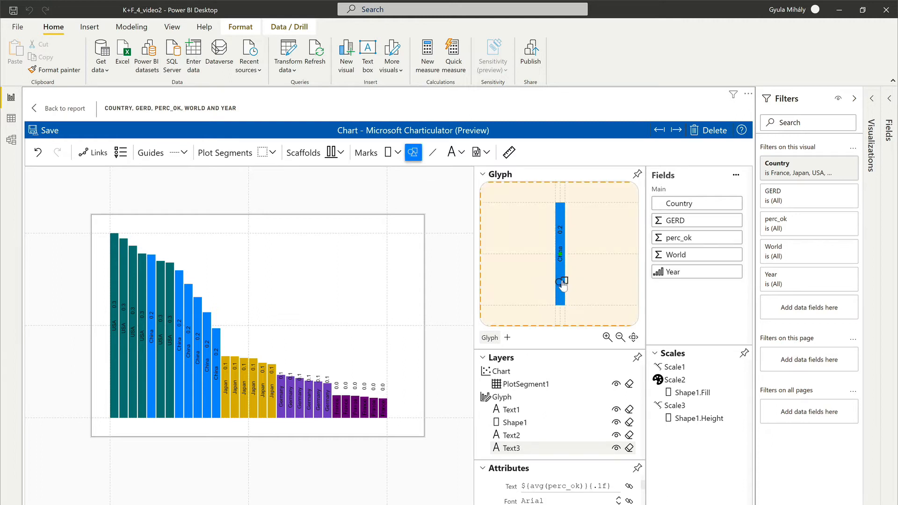
click(560, 278)
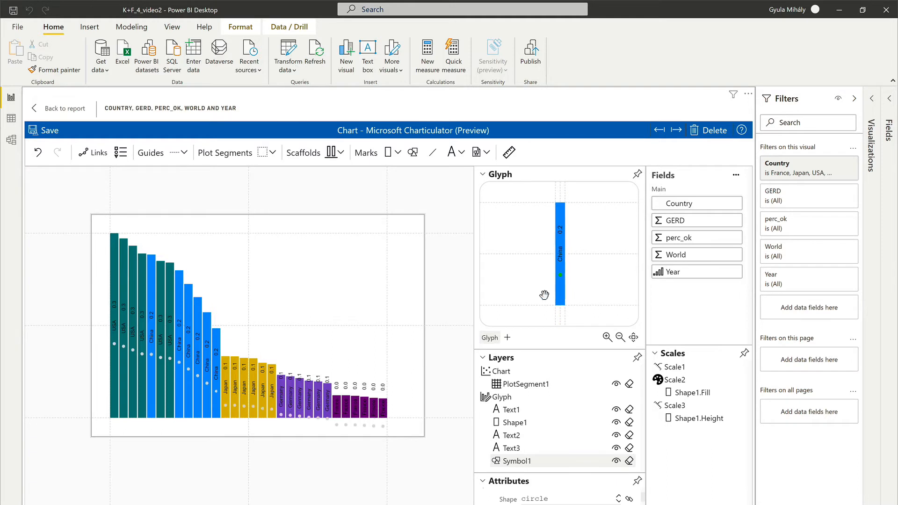
scroll(595, 495, down, 2)
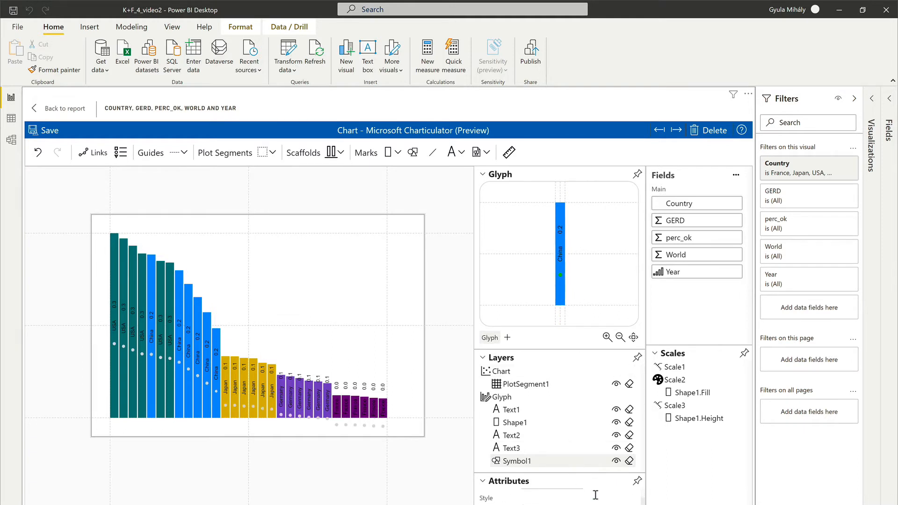
scroll(596, 496, up, 2)
click(571, 496)
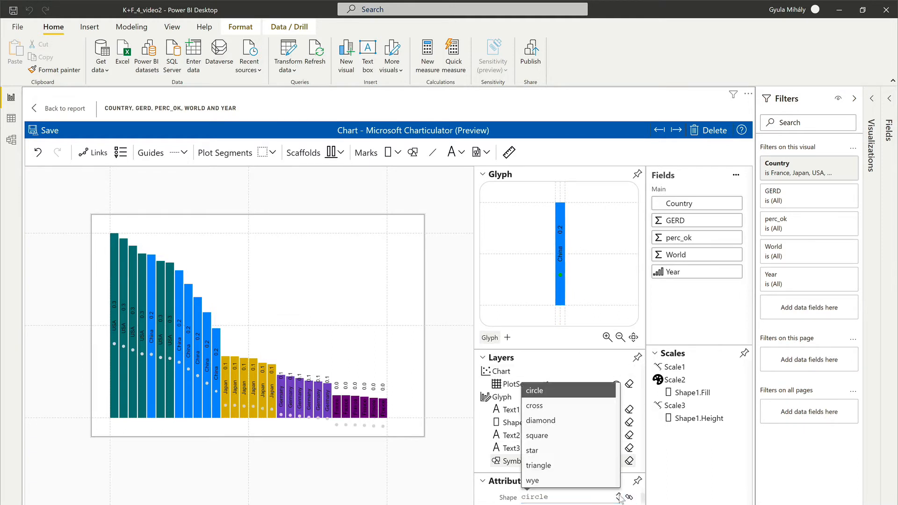
click(563, 450)
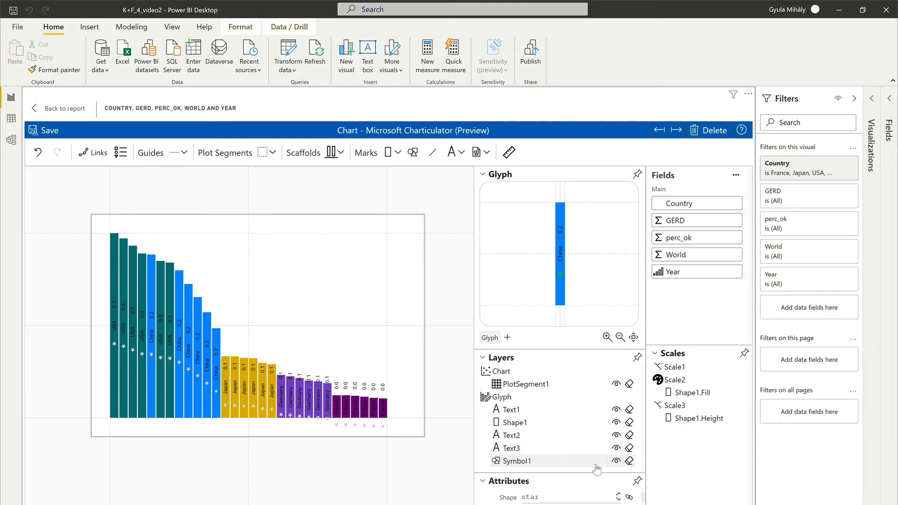
Undock the symbol's attributes and bind perc_ok to the star's opacity.
click(637, 481)
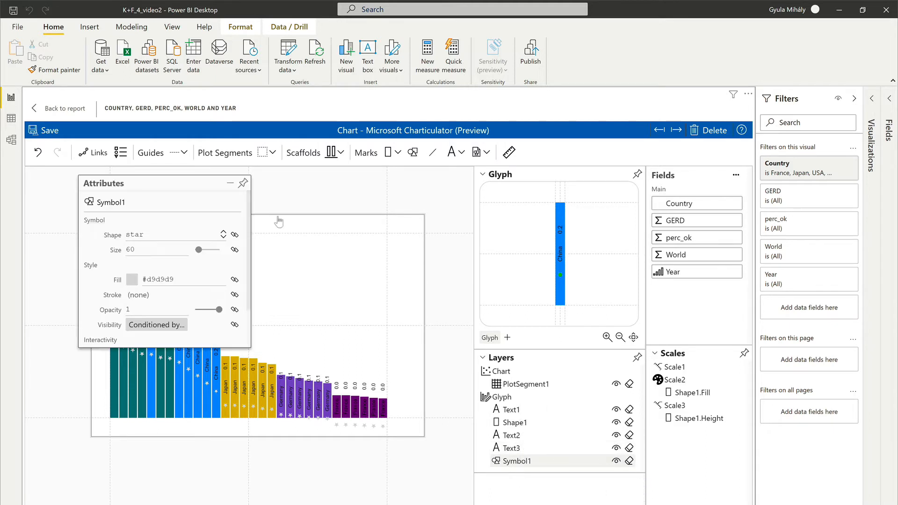
drag(105, 184, 601, 322)
scroll(656, 418, down, 2)
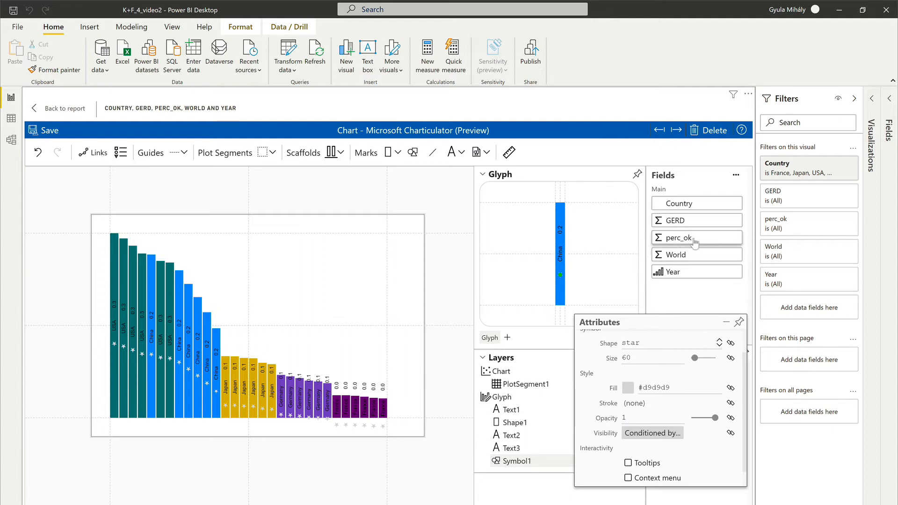
drag(694, 242, 653, 420)
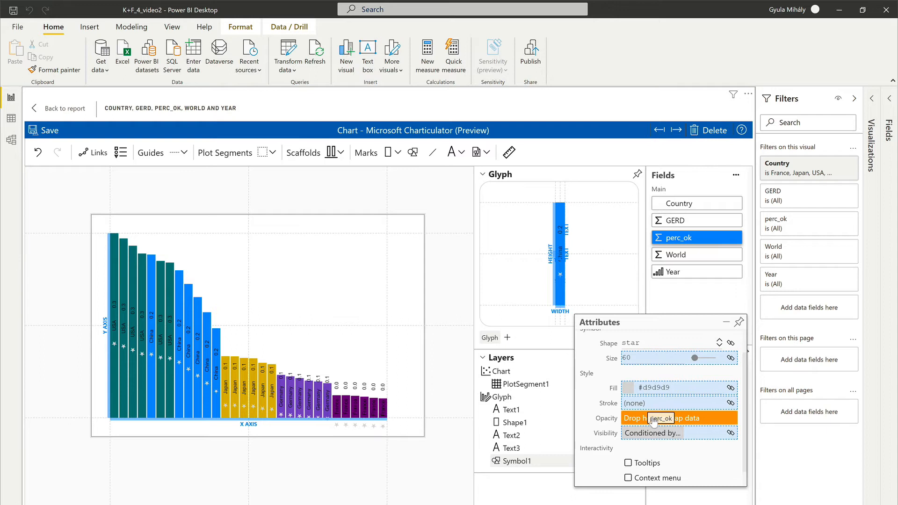
drag(653, 421, 654, 421)
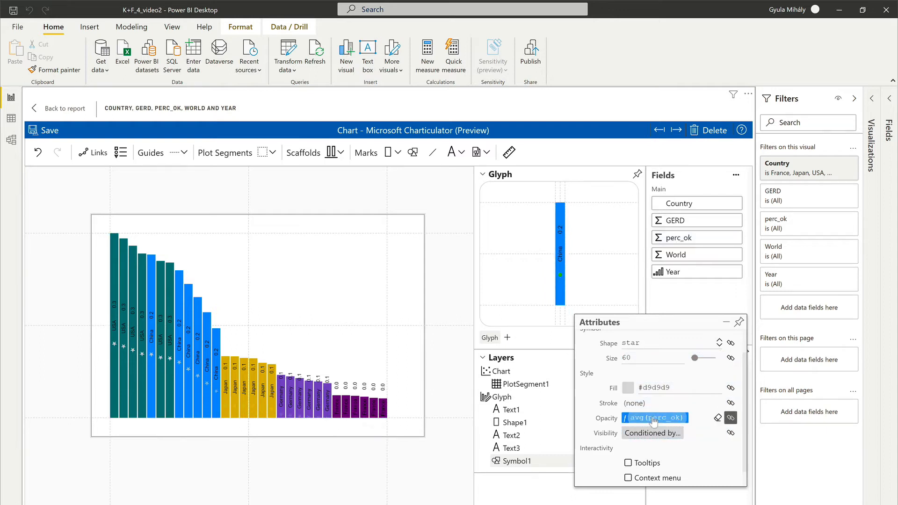
Set the domain start of the star's perc_ok opacity scale to 0.2.
click(730, 419)
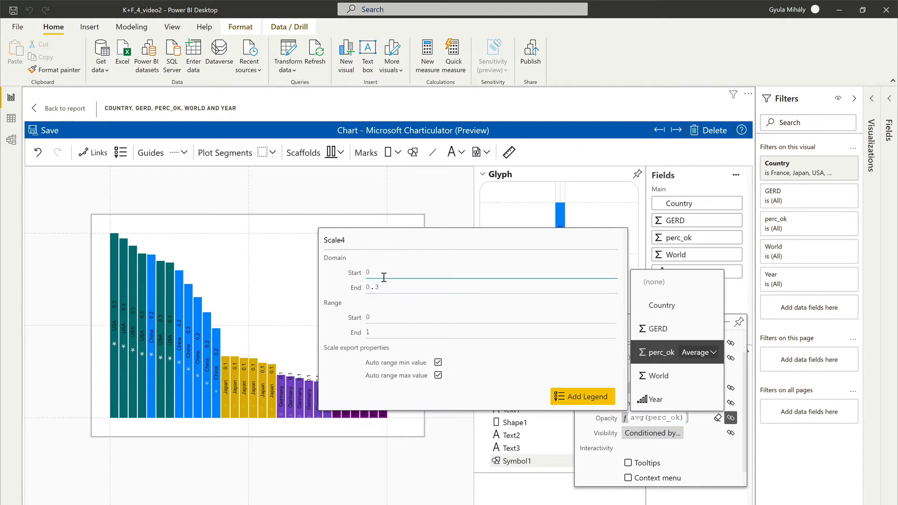
drag(381, 276, 341, 272)
text(0.2)
key(Tab)
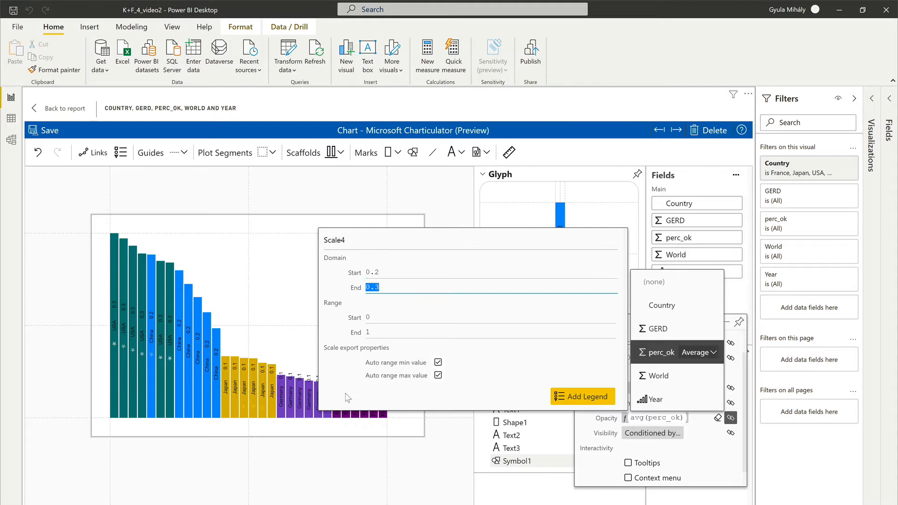
click(389, 475)
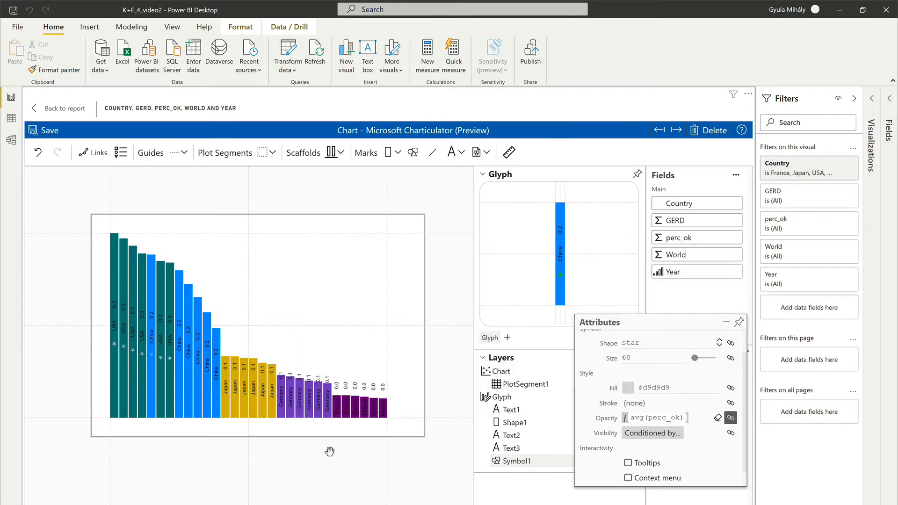
click(170, 362)
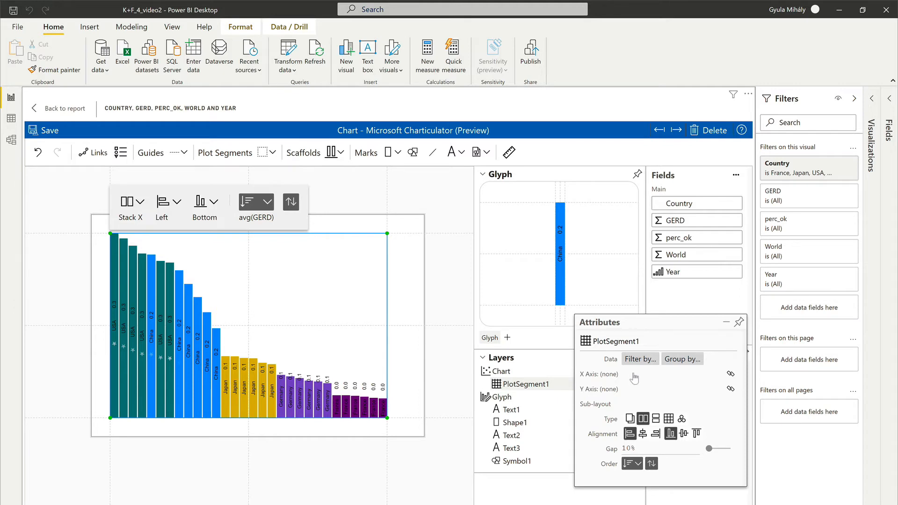
click(438, 476)
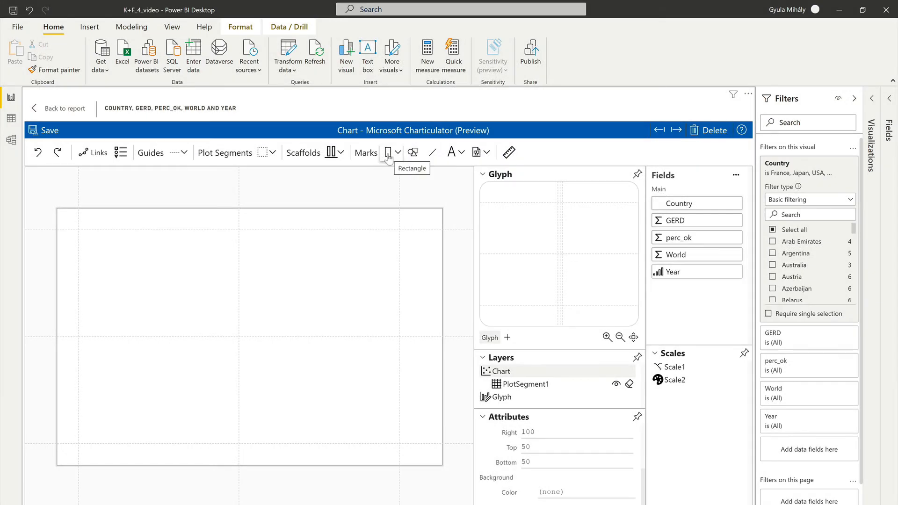
In the K+F_4_video report's chart, add a rectangle mark to the glyph and place Year on the plot segment's Y axis.
mouse_move(388, 158)
mouse_down()
mouse_move(569, 254)
mouse_move(561, 259)
mouse_up()
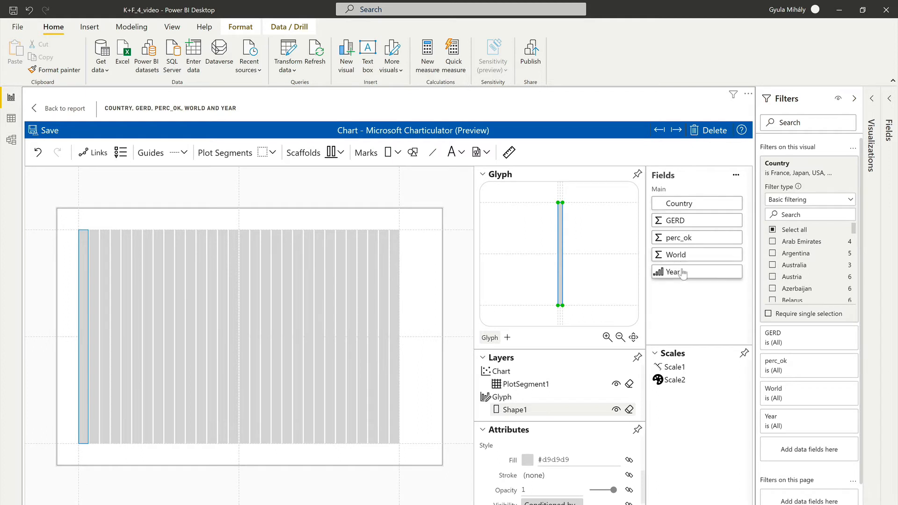
drag(673, 272, 76, 341)
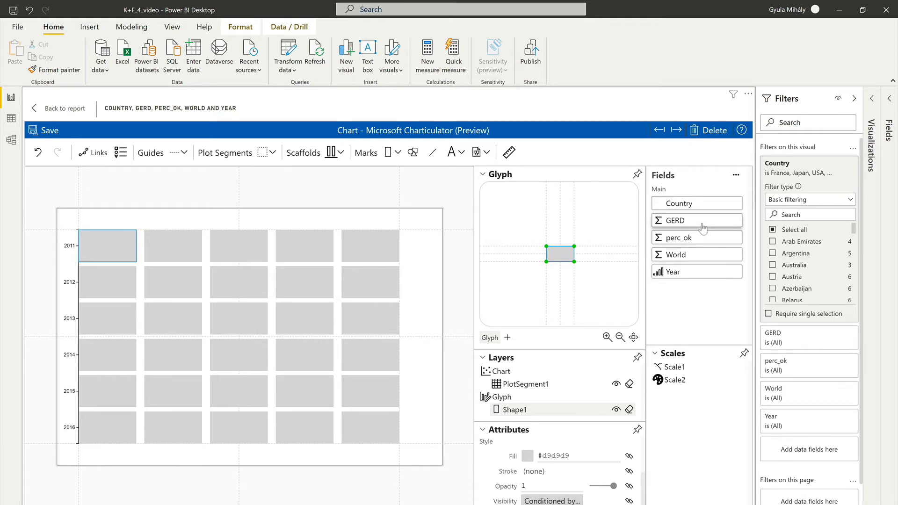
Bind Country to the fill colour of the glyph's rectangle in the year-based chart.
drag(703, 209, 559, 455)
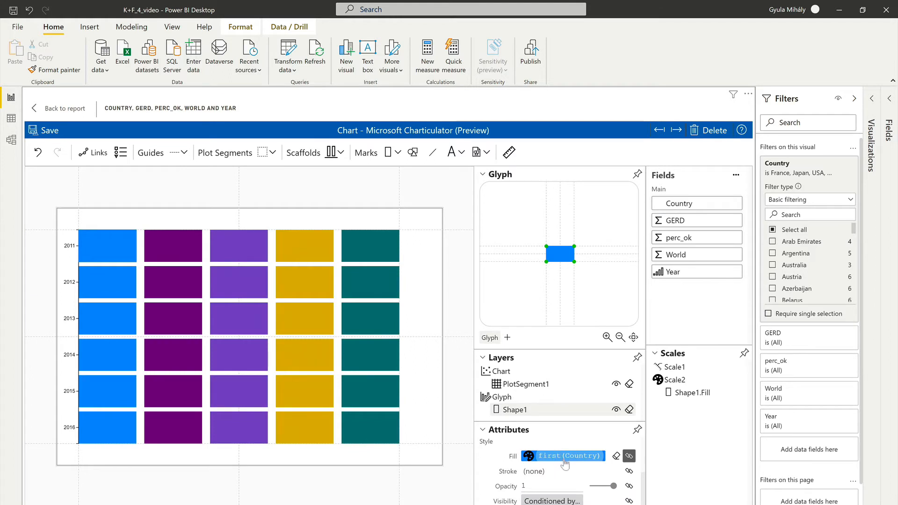
scroll(565, 465, down, 2)
scroll(567, 473, up, 3)
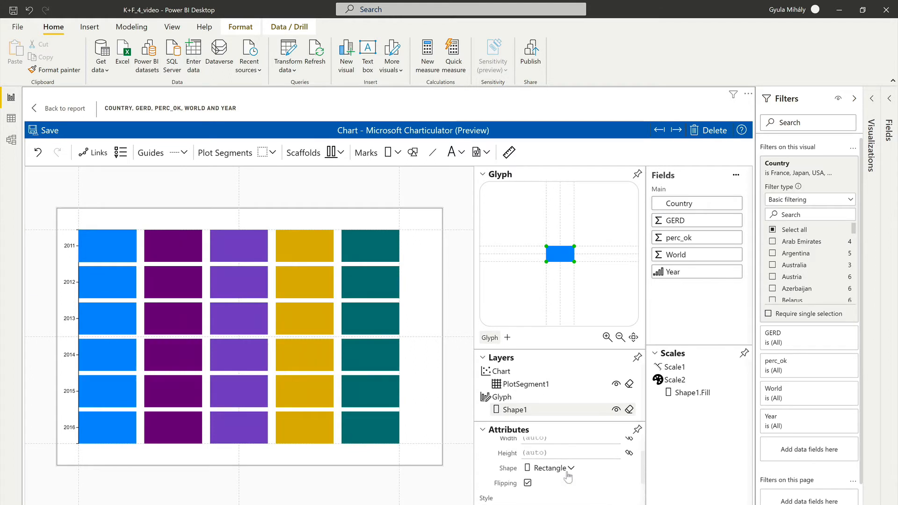
Bind GERD to the width of the glyph's rectangle.
scroll(567, 476, up, 2)
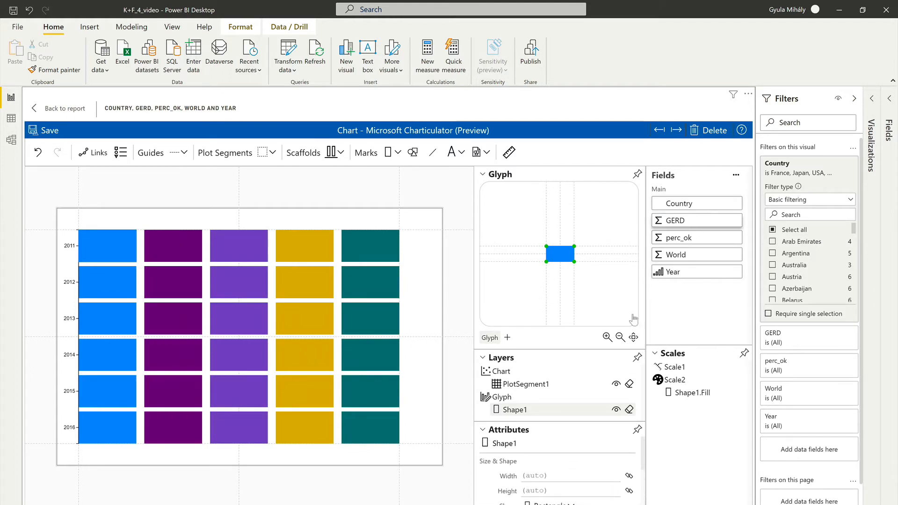
drag(673, 220, 551, 476)
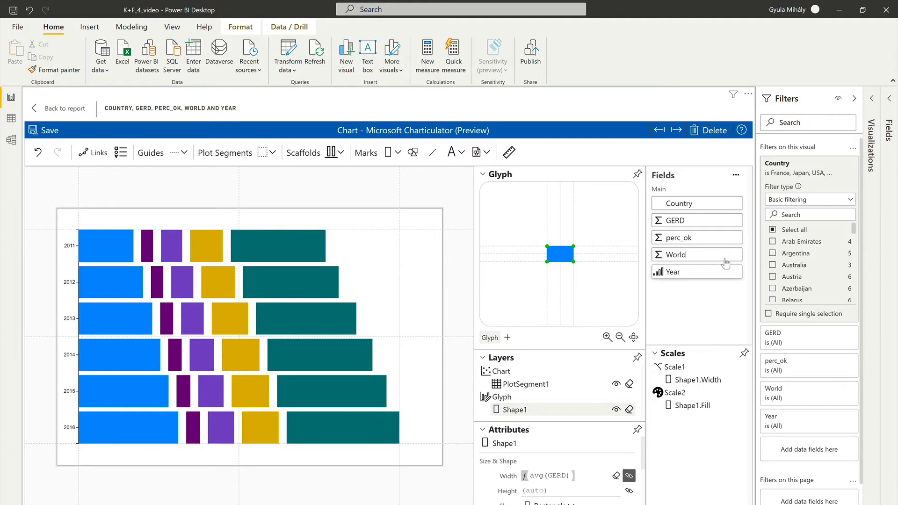
Add a text mark centred on the glyph's rectangle and bind its text to Country.
drag(452, 156, 563, 256)
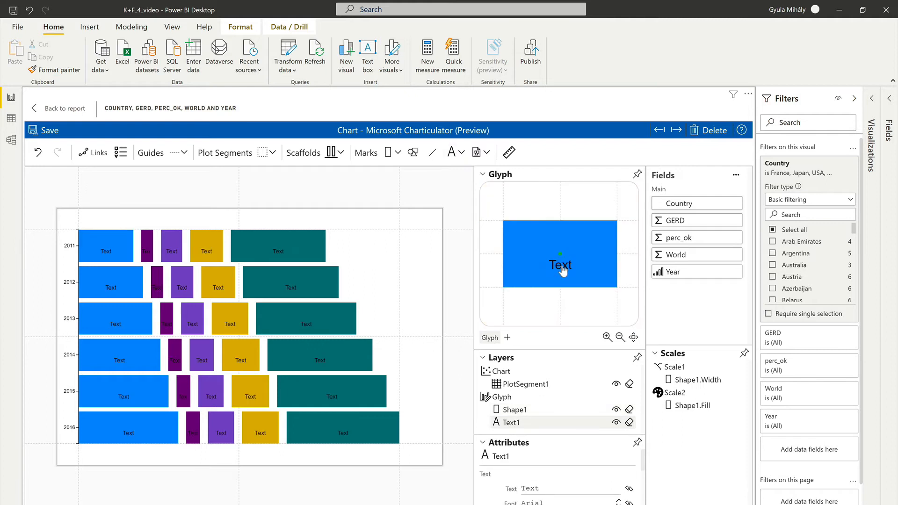
double_click(563, 269)
click(580, 317)
drag(562, 266, 565, 261)
double_click(566, 261)
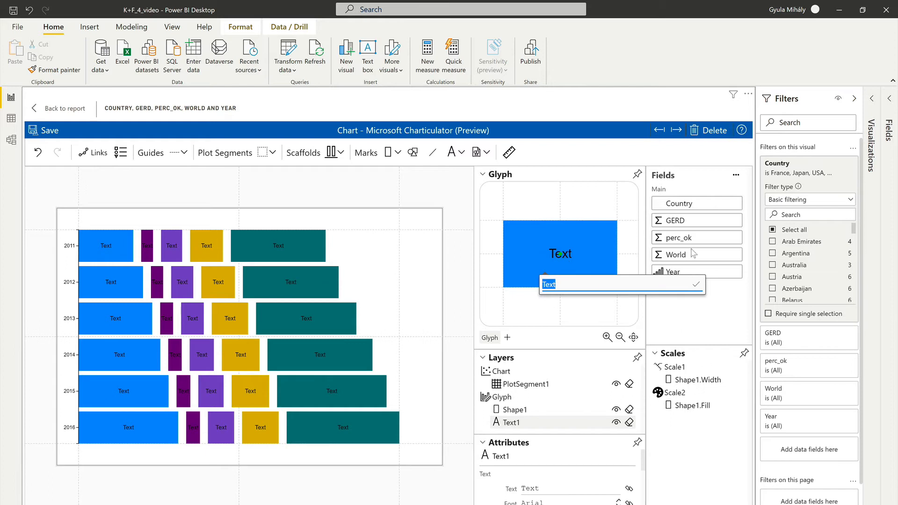
click(702, 208)
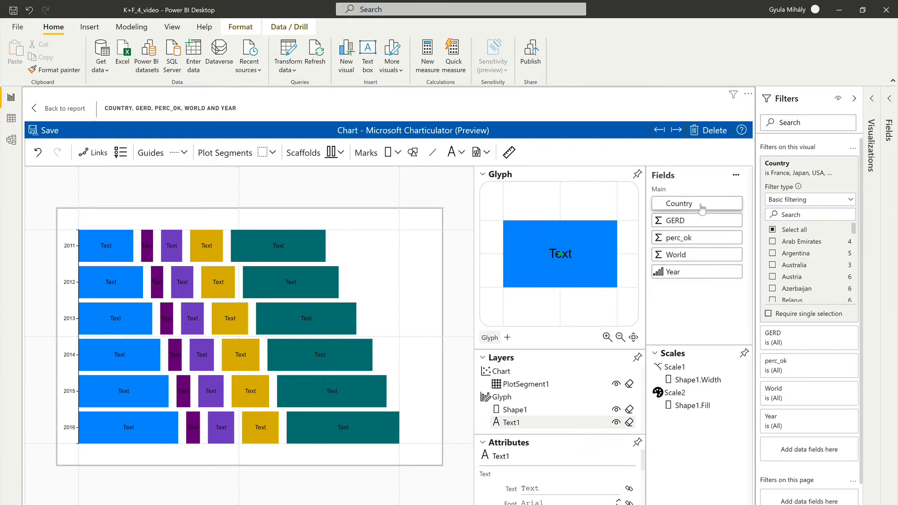
drag(700, 206, 553, 486)
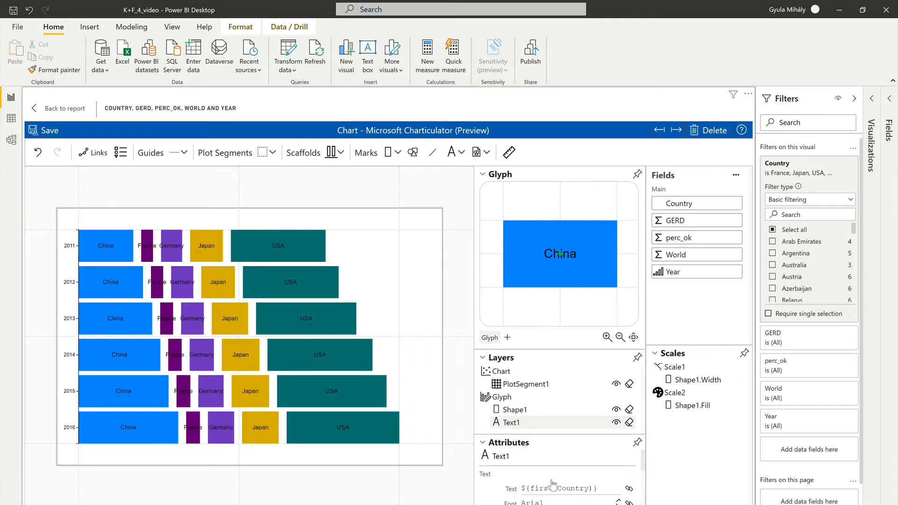
Rotate the glyph's country label to vertical and centre it on the rectangle.
double_click(545, 257)
click(545, 254)
mouse_move(560, 247)
mouse_down()
mouse_move(560, 202)
mouse_move(539, 219)
mouse_move(560, 236)
mouse_up()
click(537, 205)
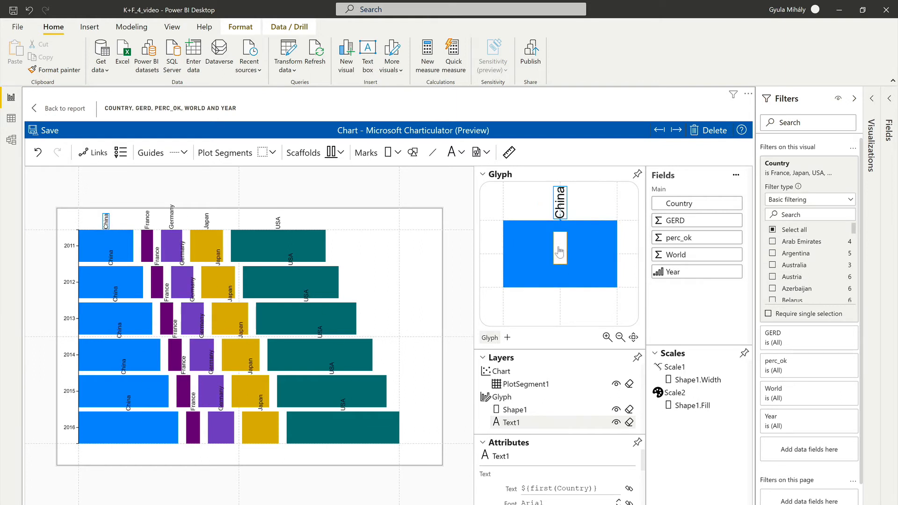
double_click(560, 251)
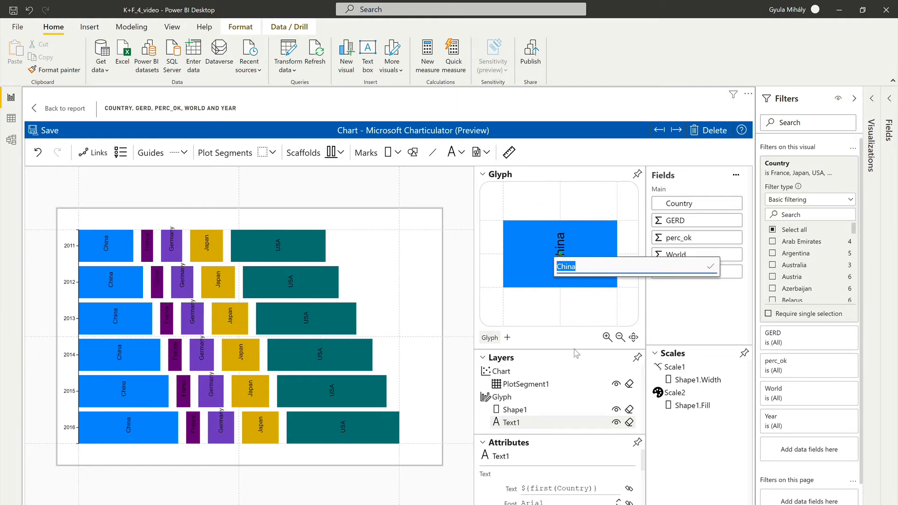
click(547, 338)
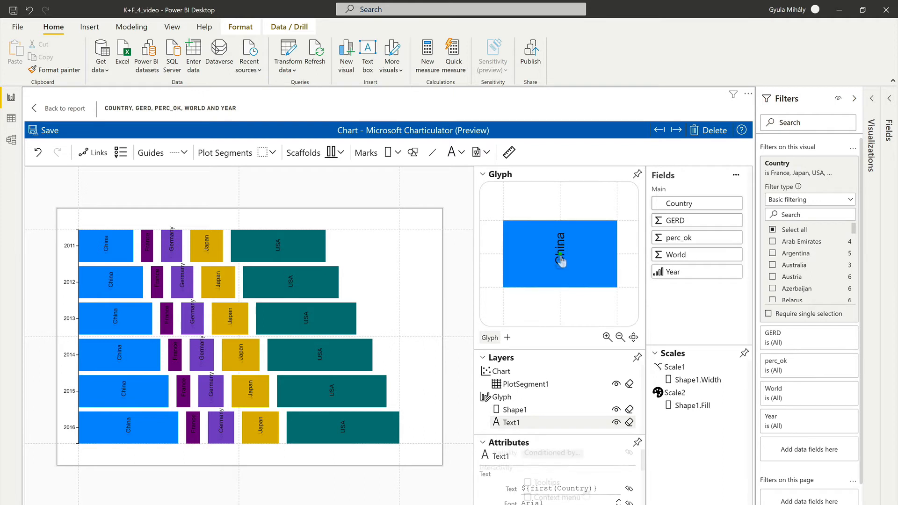
double_click(561, 265)
Set the country label's text colour to white (#ffffff).
click(527, 465)
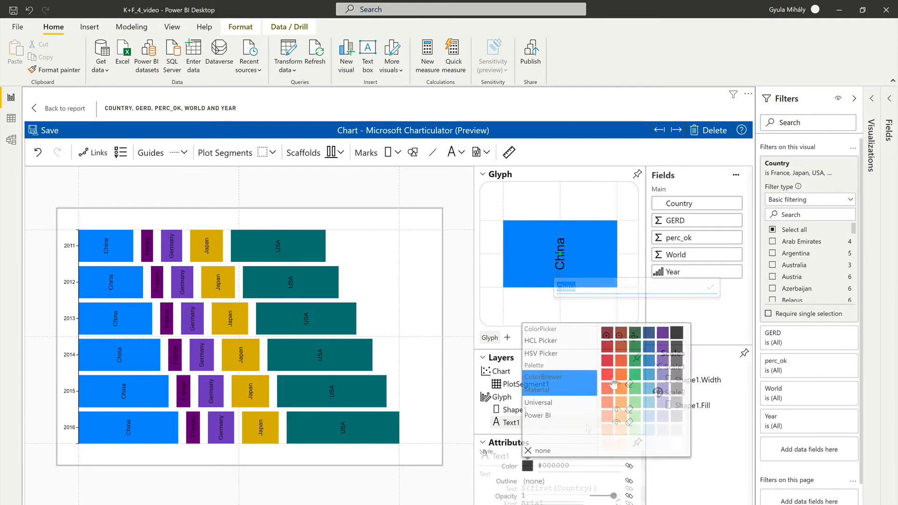
click(674, 446)
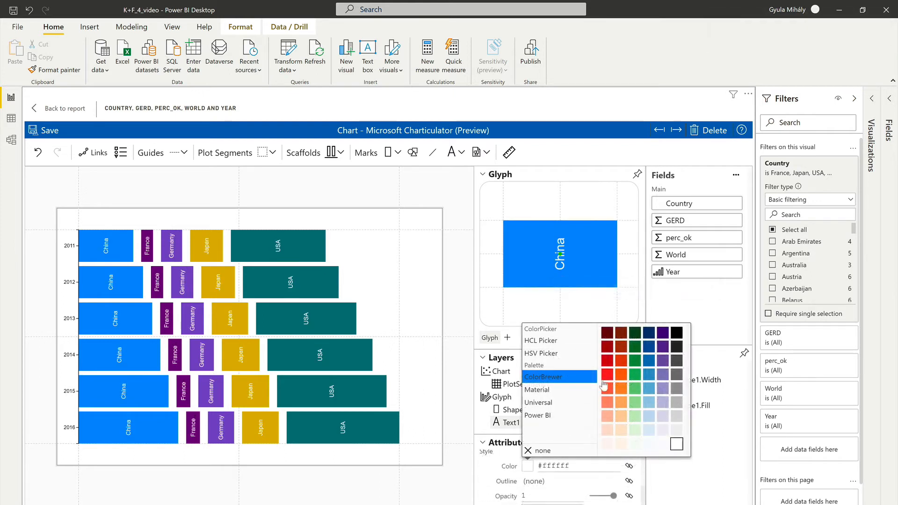
click(462, 212)
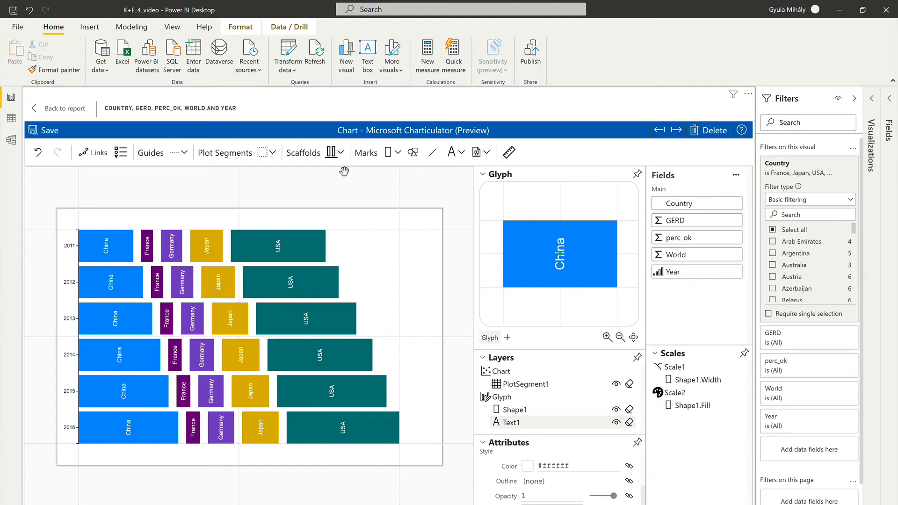
Apply the polar scaffold to the plot segment and rotate the country label back to horizontal.
click(341, 152)
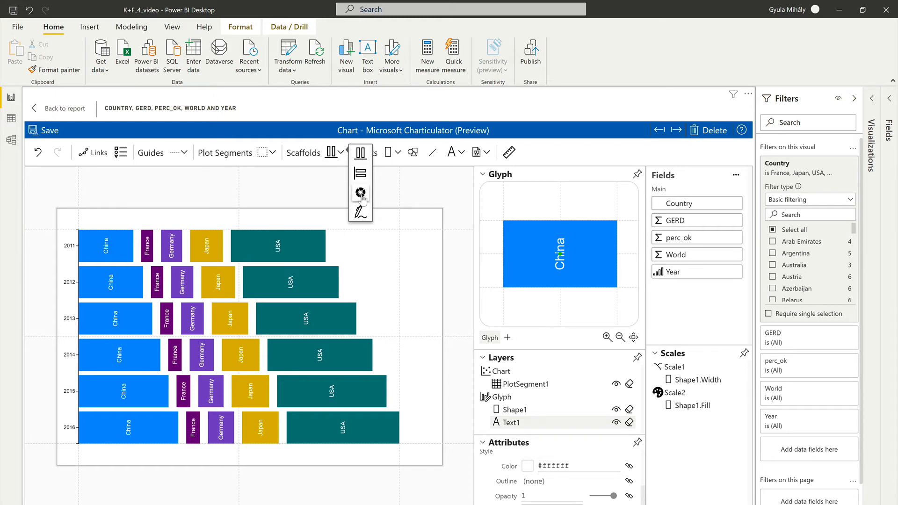
mouse_move(361, 198)
mouse_down()
mouse_move(229, 261)
mouse_move(360, 195)
mouse_up()
click(360, 192)
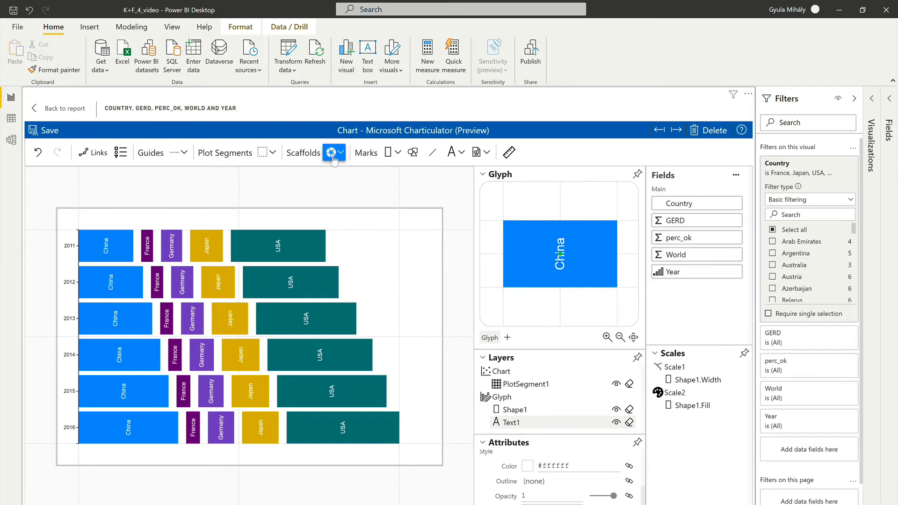
drag(332, 160, 248, 320)
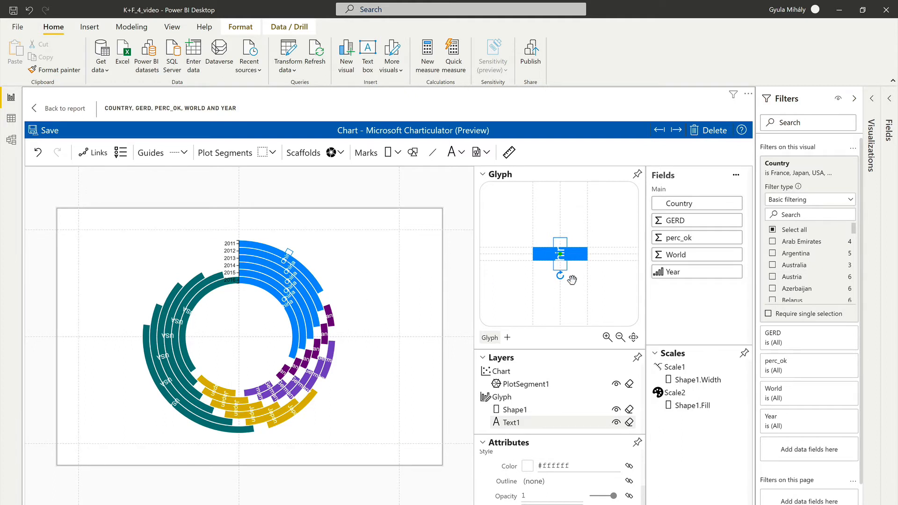
drag(558, 276, 540, 254)
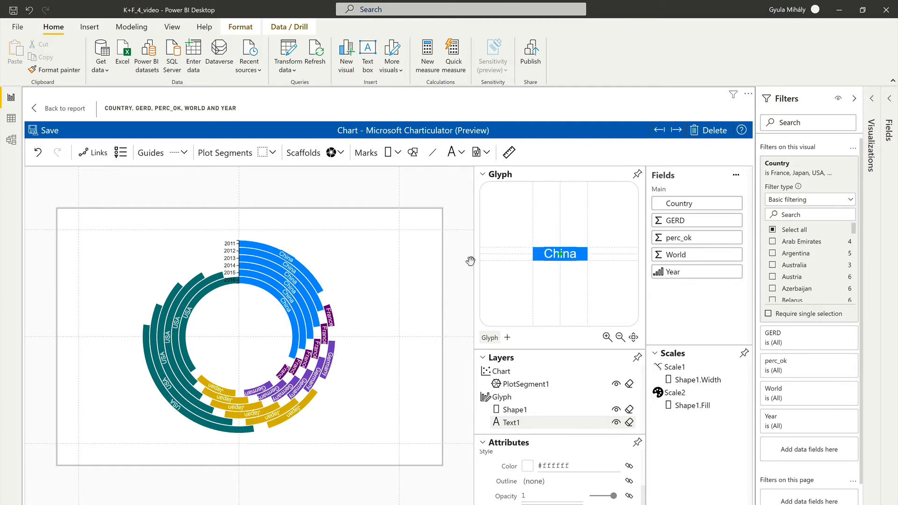
Shorten the polar plot segment so that its end angle is 315 degrees.
click(257, 233)
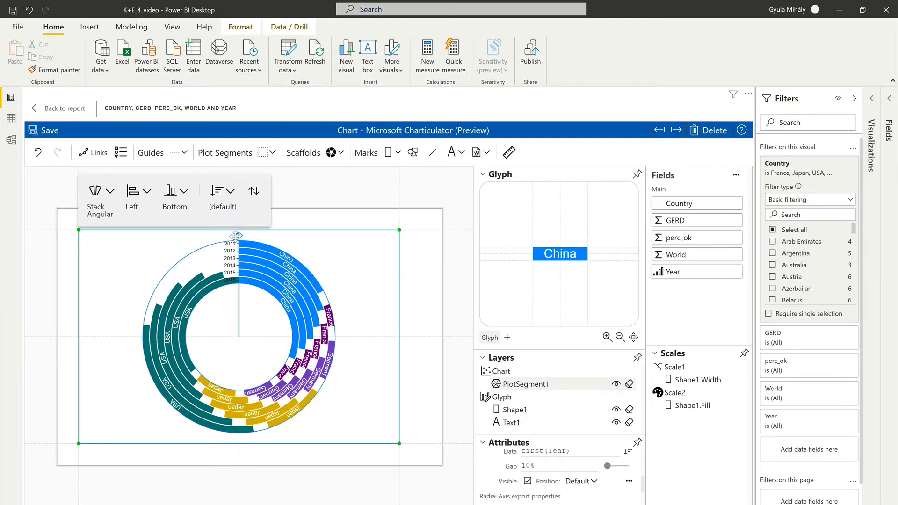
drag(236, 235, 194, 251)
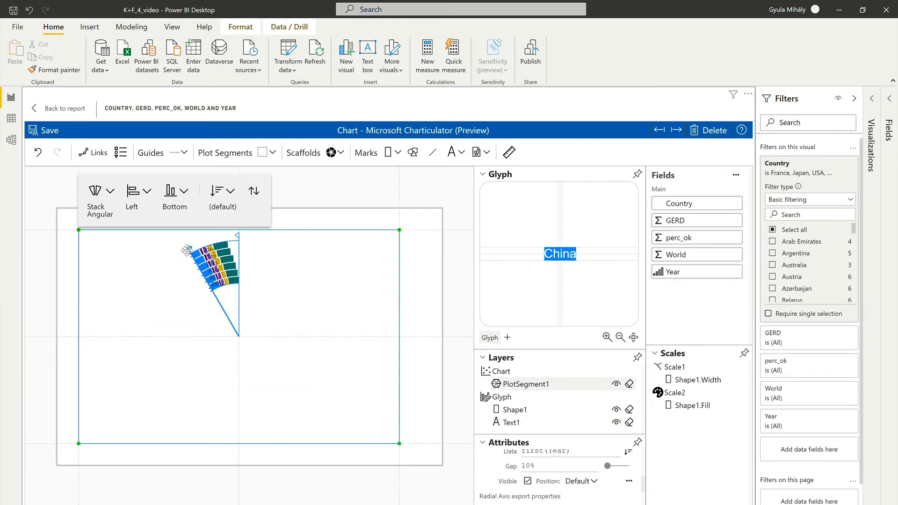
click(38, 152)
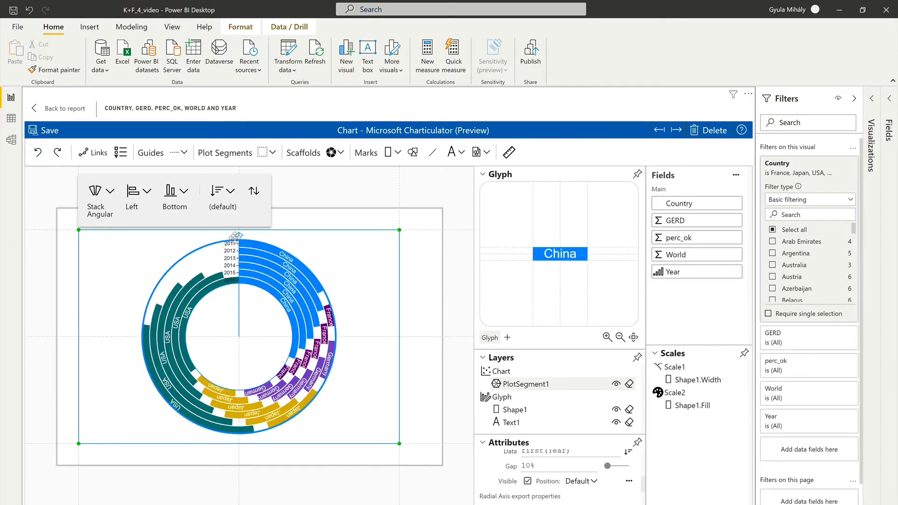
drag(236, 235, 166, 255)
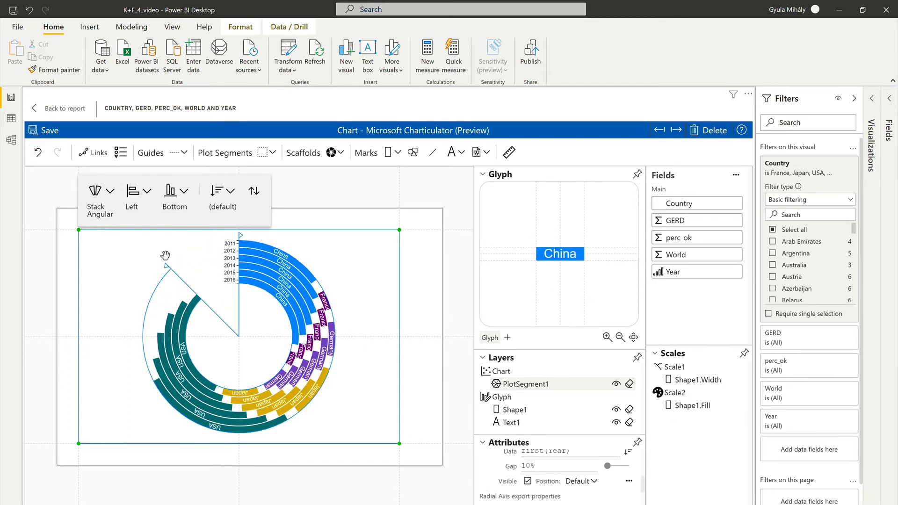
click(462, 317)
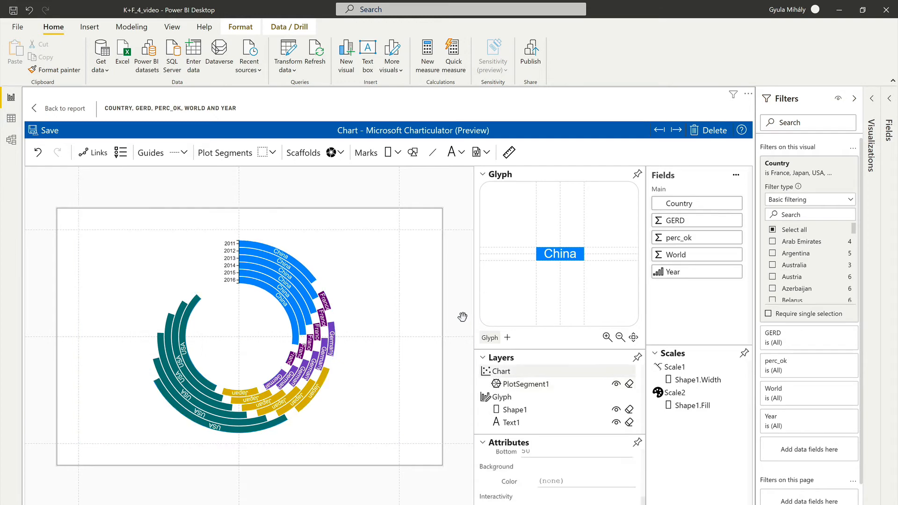
Reduce the polar plot segment's gap to about 7.6%.
click(309, 329)
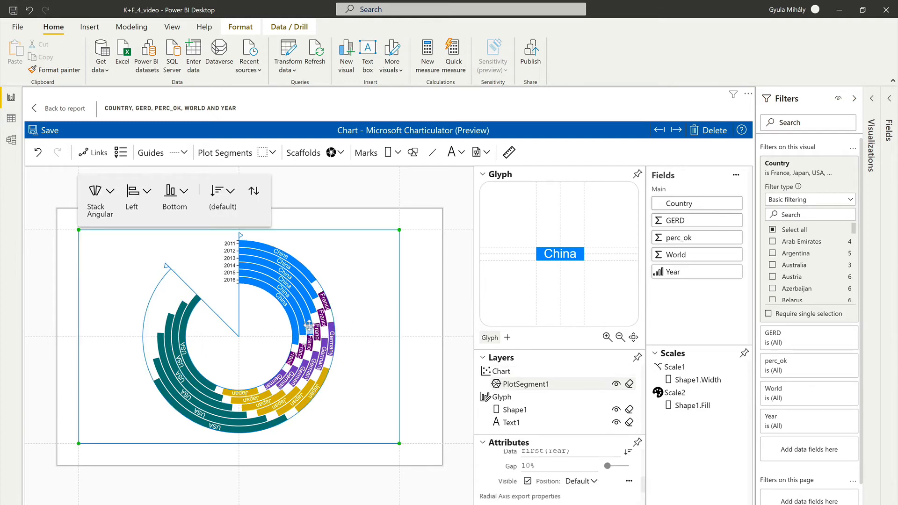
drag(308, 327, 309, 329)
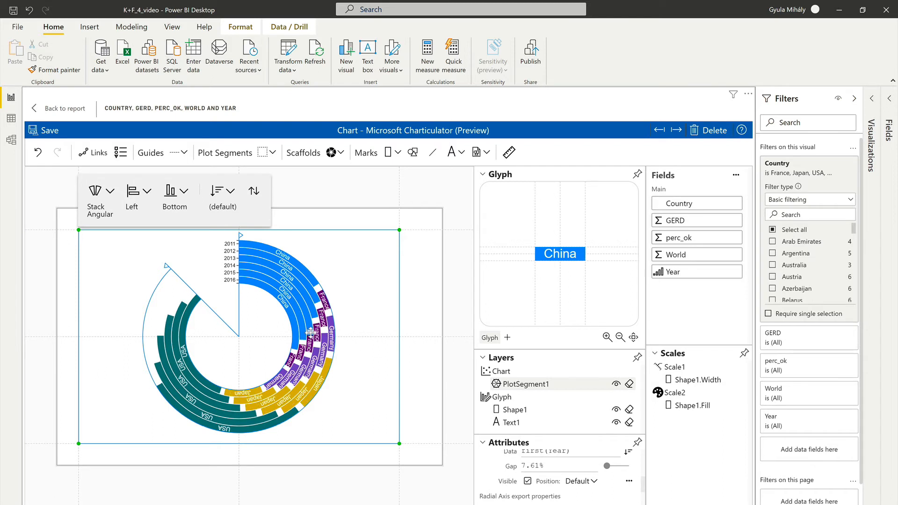
click(458, 317)
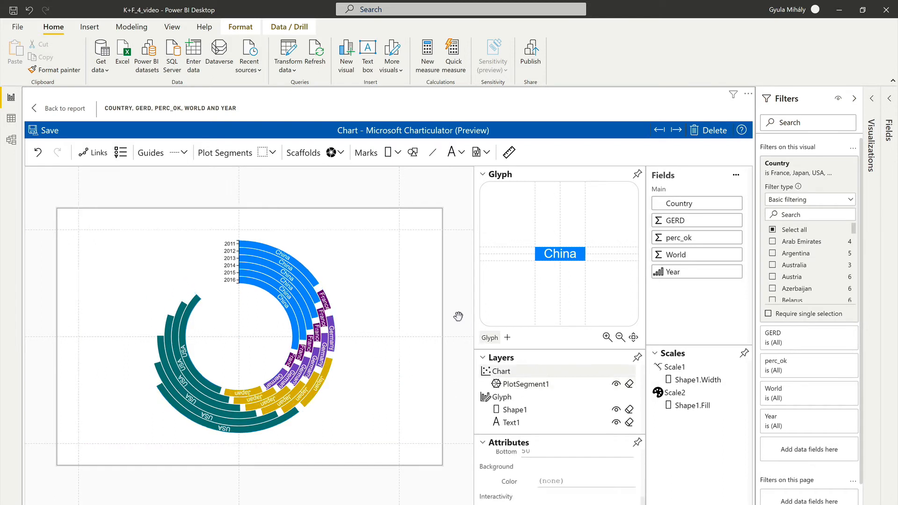
Save the radial chart and return to the report, saving the changes when asked.
click(49, 131)
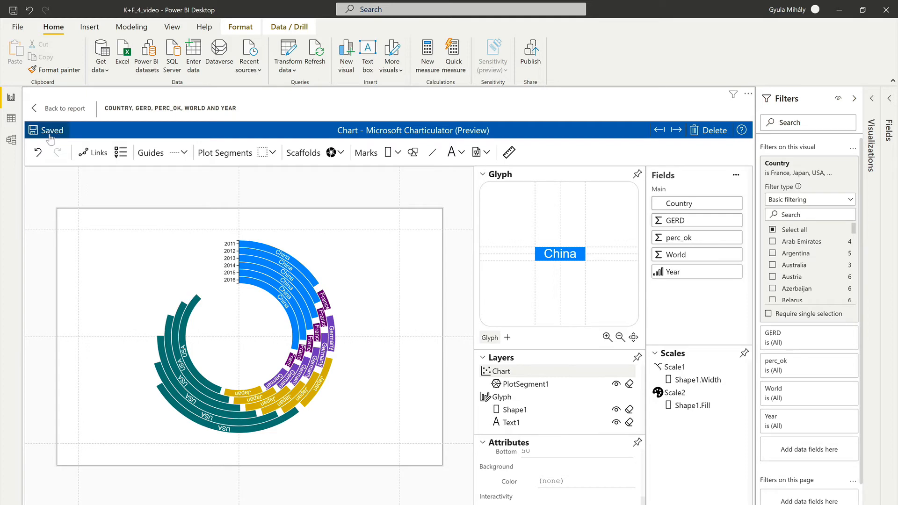
click(70, 113)
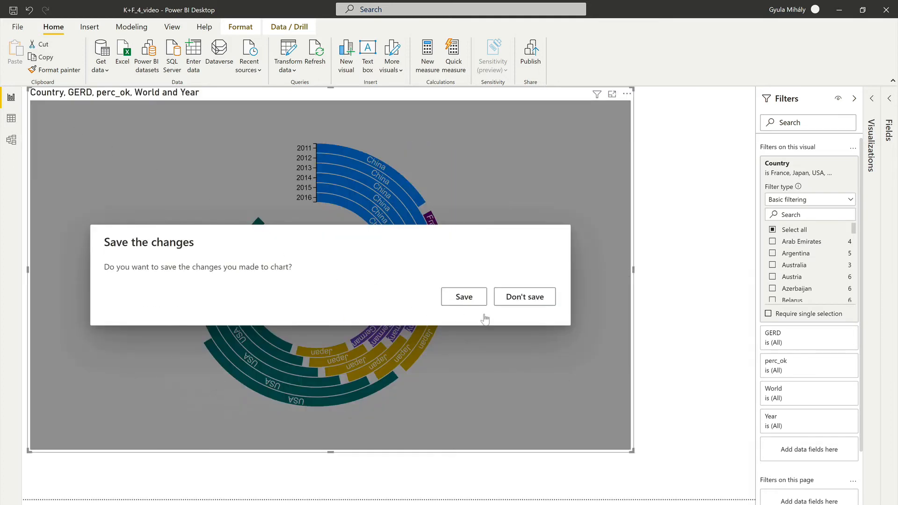
click(456, 296)
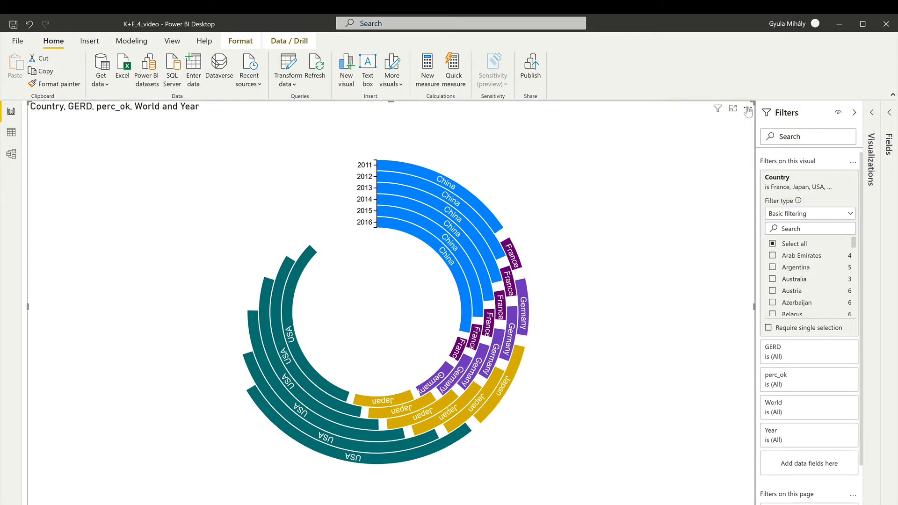
Reopen the radial chart for editing and set the country label's font size to 10.
click(747, 109)
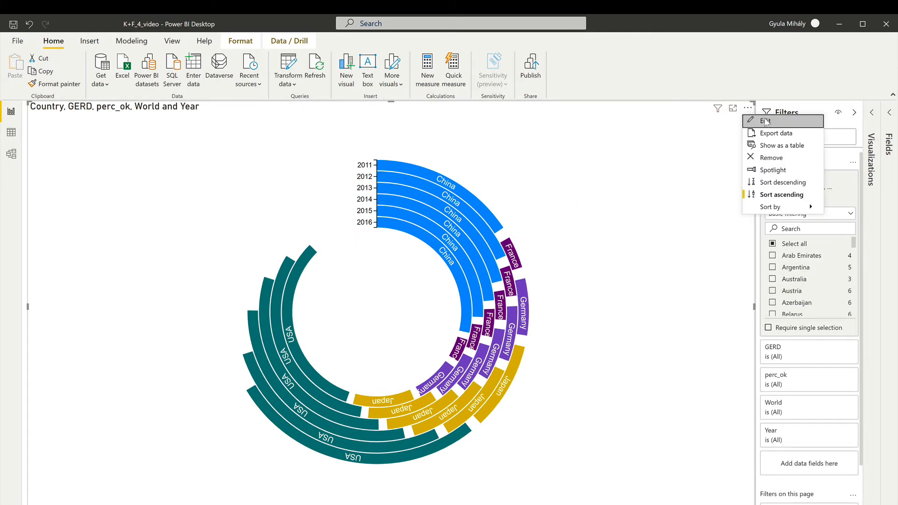
click(767, 121)
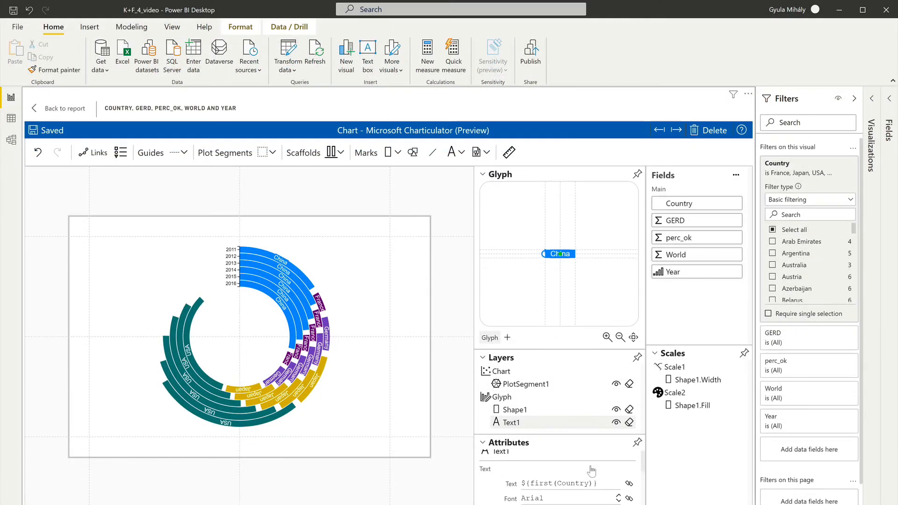
scroll(591, 469, down, 1)
drag(553, 487, 494, 485)
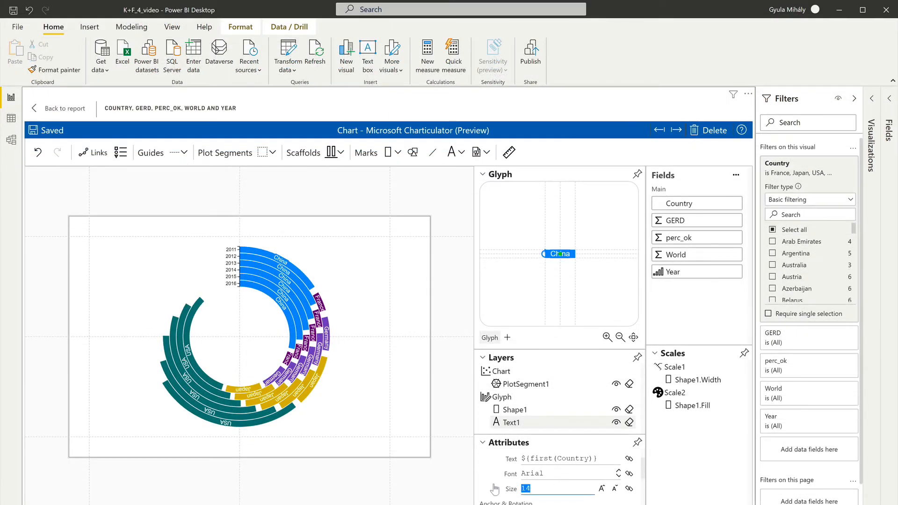
text(10)
key(Return)
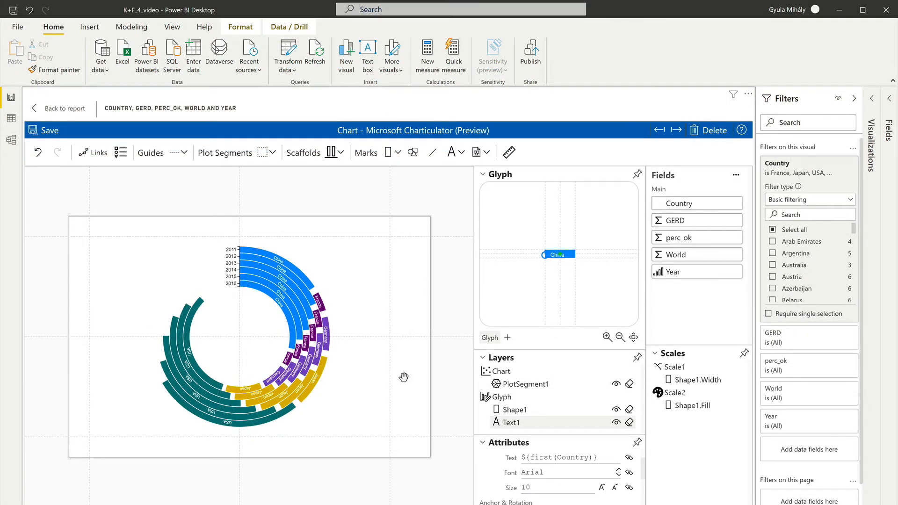
Change the font family of the polar plot segment's radial year axis to Impact.
click(226, 296)
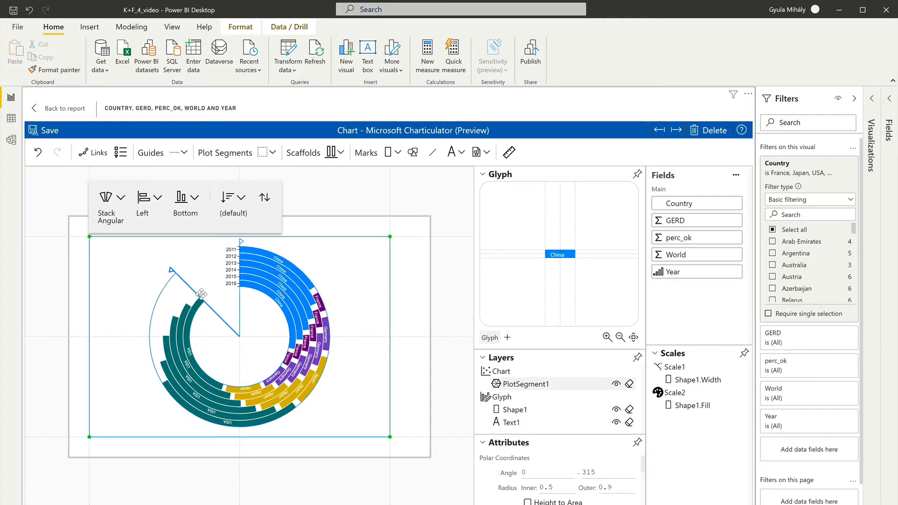
scroll(598, 481, down, 1)
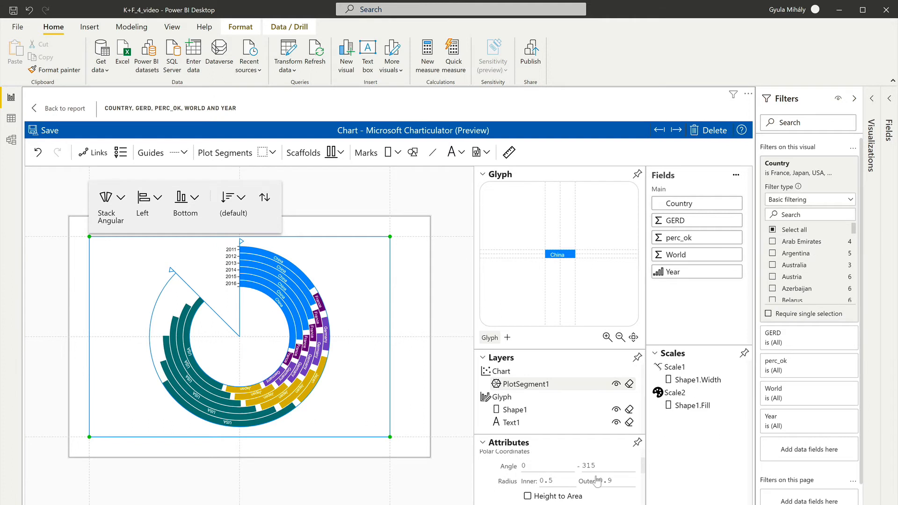
scroll(597, 481, down, 5)
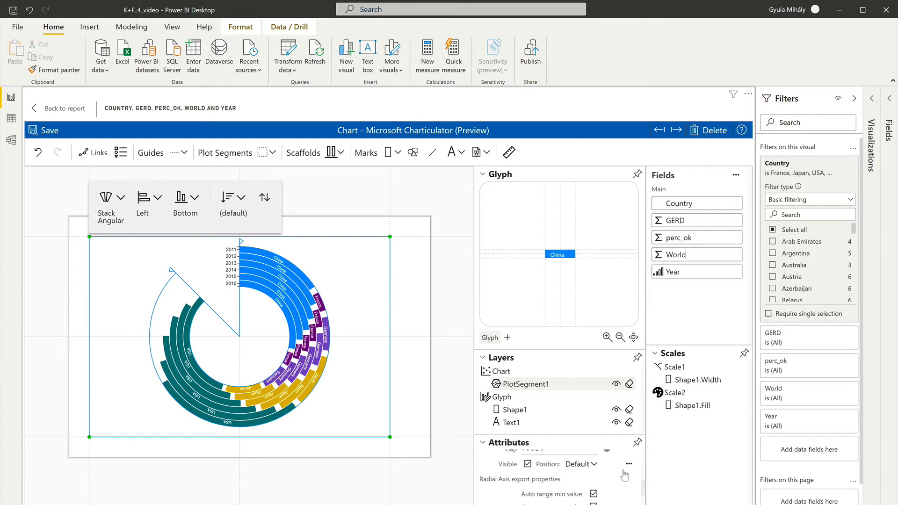
click(629, 464)
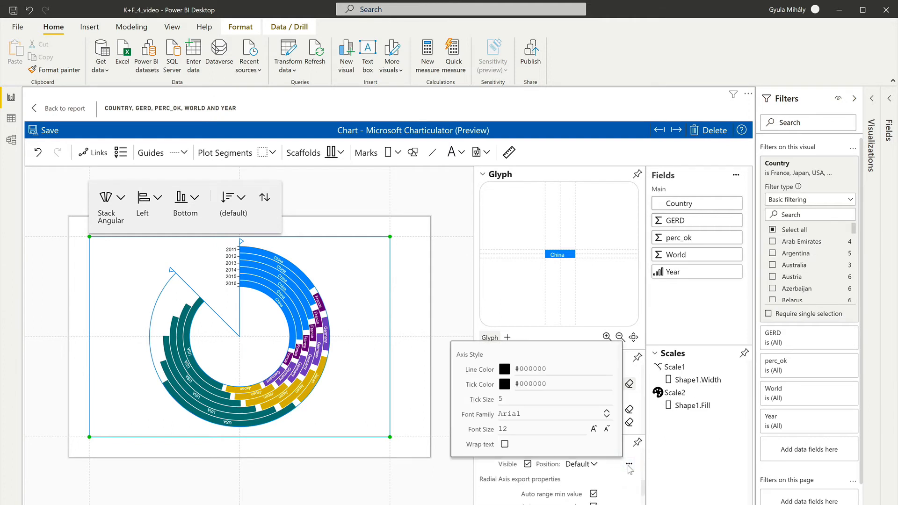
click(606, 413)
click(540, 371)
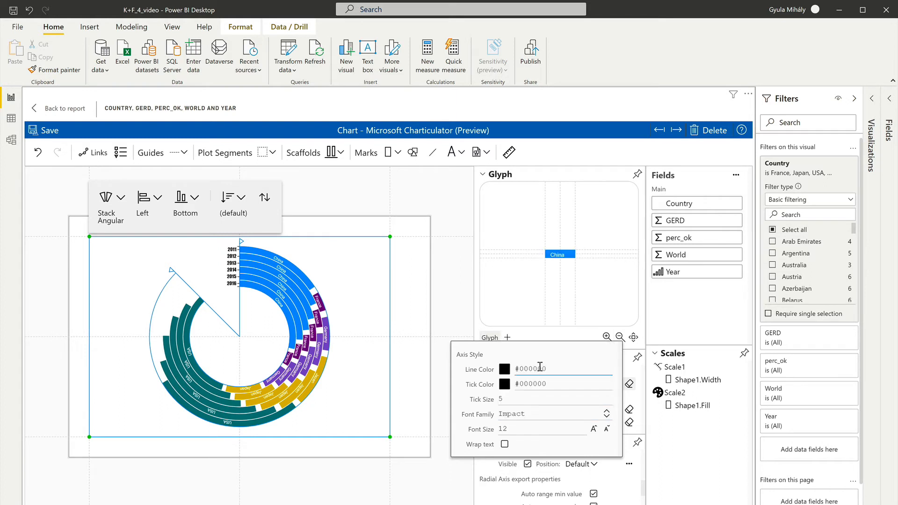
click(446, 293)
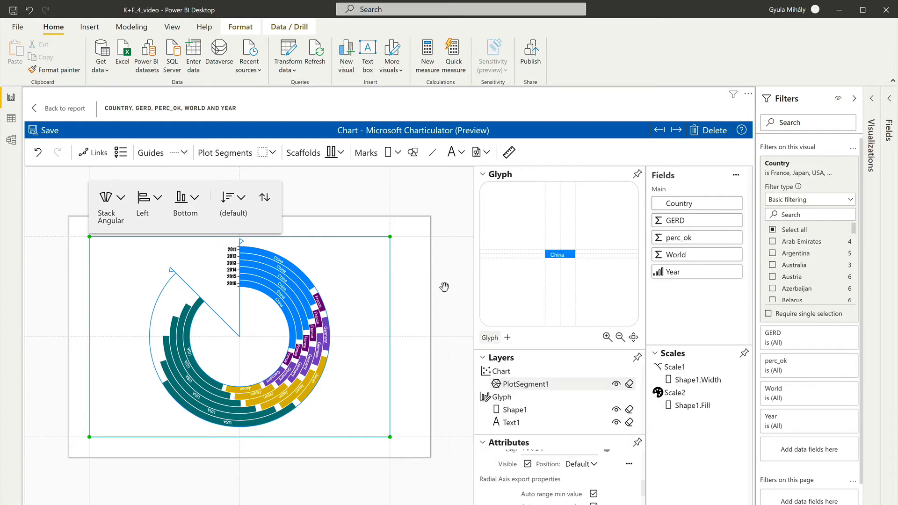
click(419, 307)
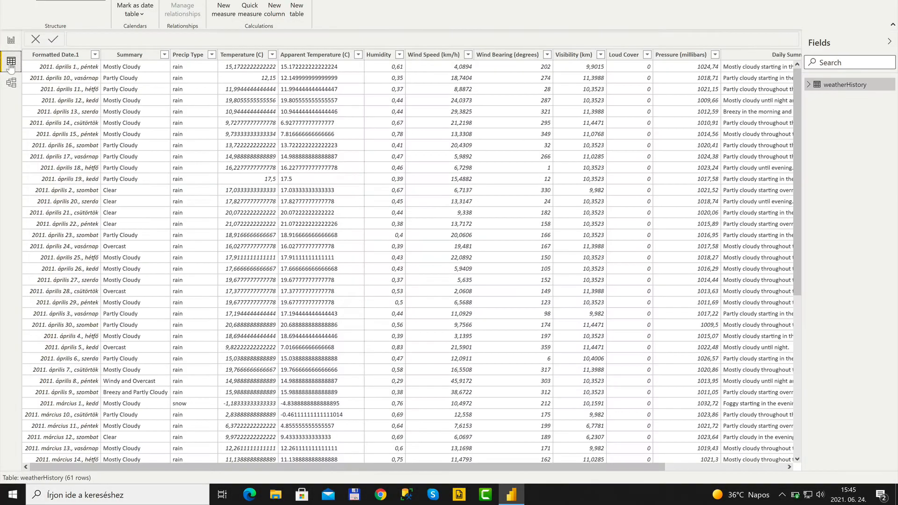
Review the rows of the weatherHistory table in the data view, and return to the report.
click(11, 61)
scroll(129, 384, down, 5)
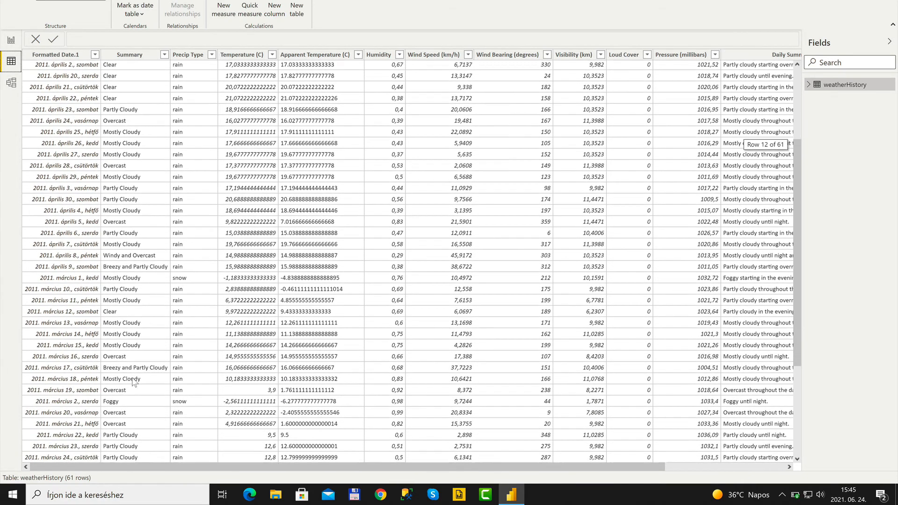
scroll(134, 382, down, 3)
scroll(134, 382, up, 8)
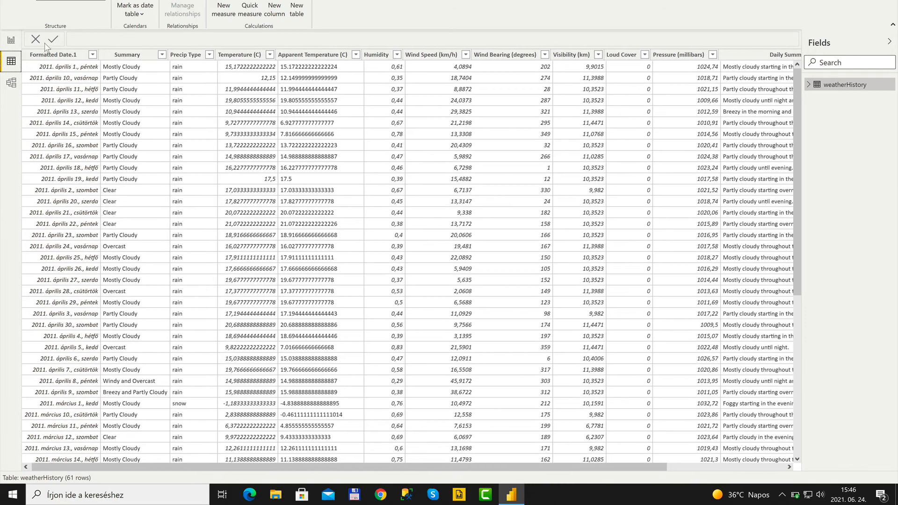
click(11, 40)
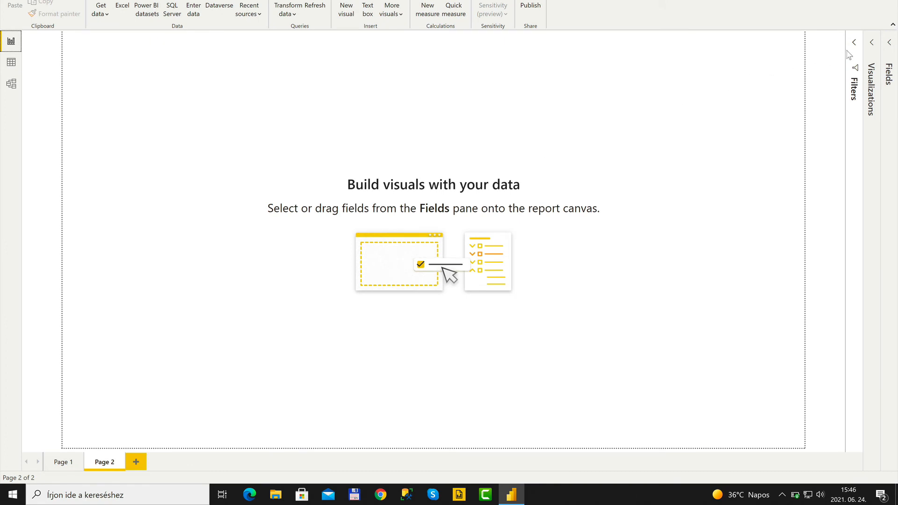
Add a Charticulator visual that fills the blank Page 2, and open it for editing.
click(871, 43)
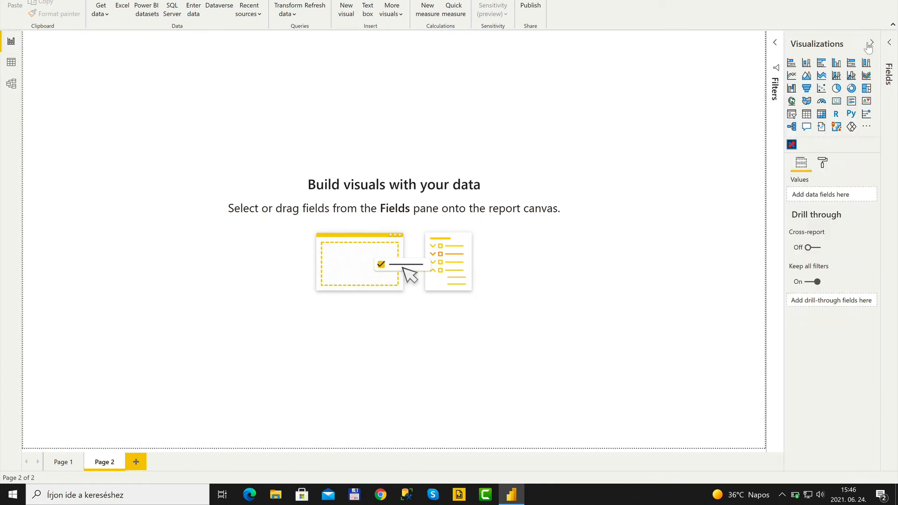
click(791, 144)
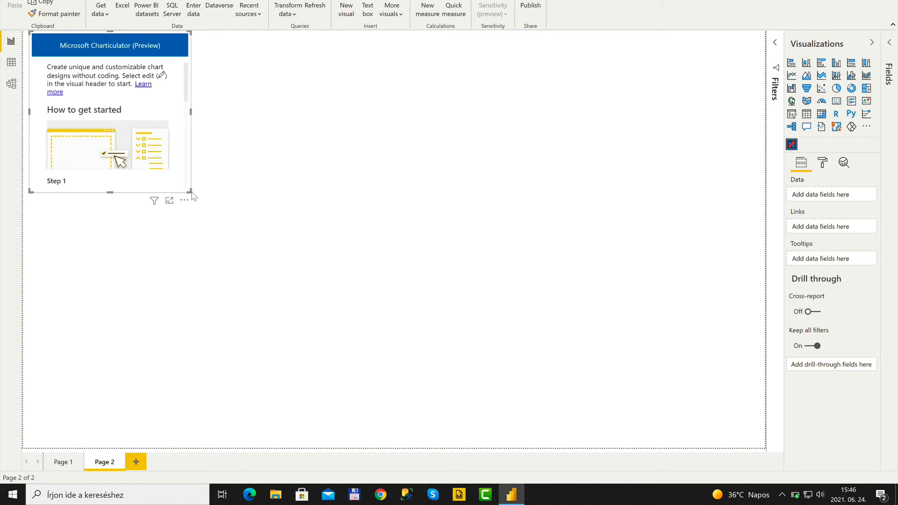
drag(191, 192, 764, 447)
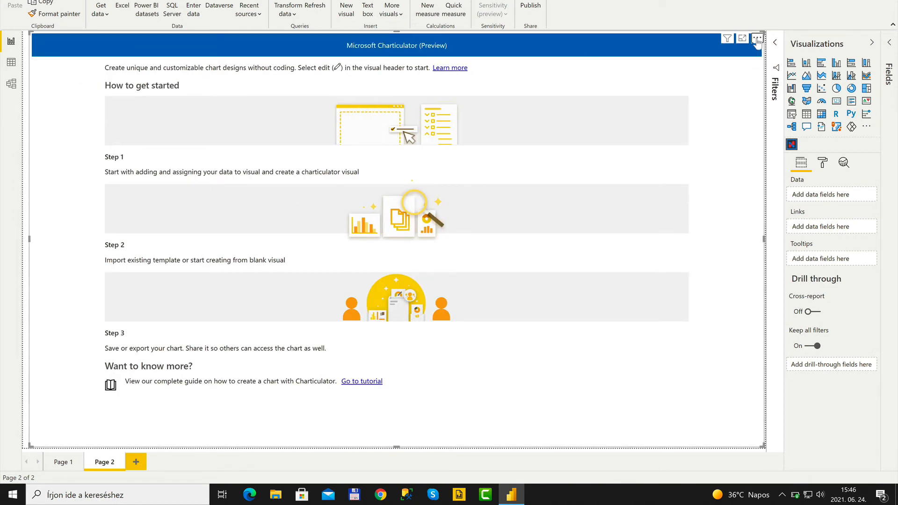
click(757, 39)
click(774, 51)
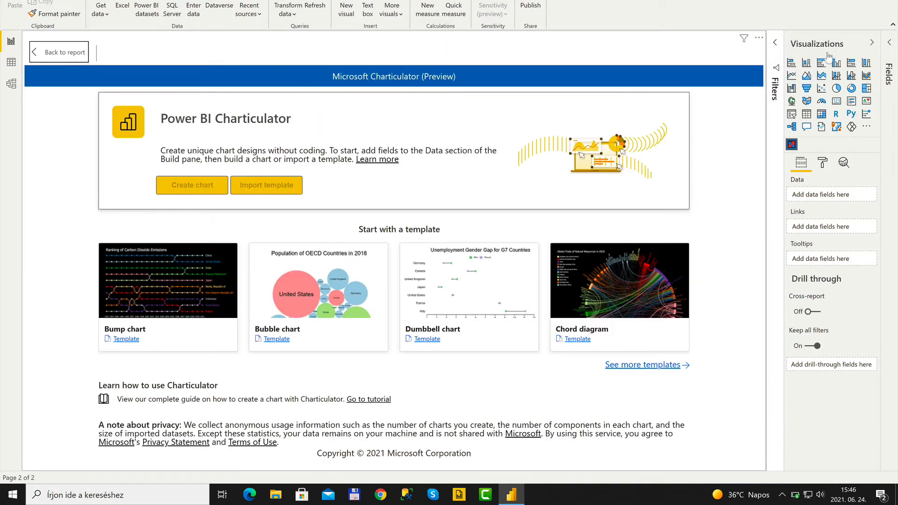
Assign Day from the Formatted Date.1 hierarchy and Summary as the visual's data, and create a new chart from them.
click(887, 51)
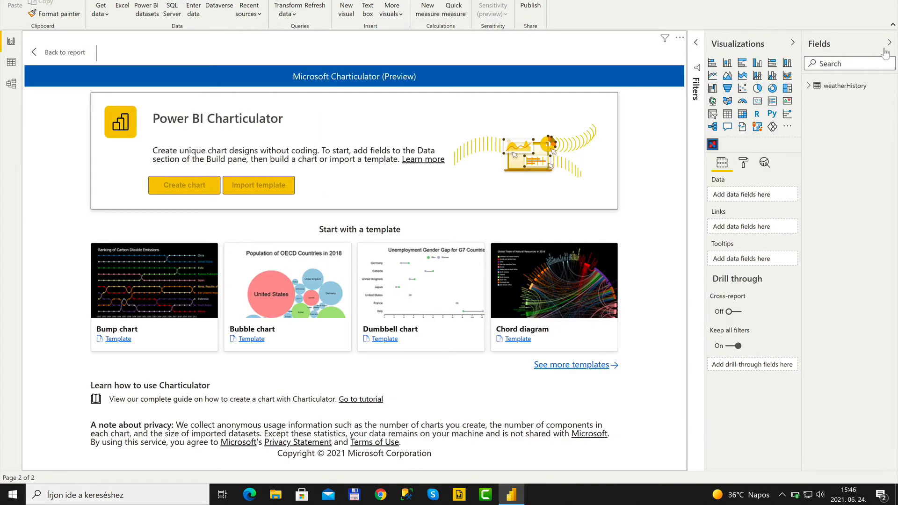
click(839, 86)
click(808, 86)
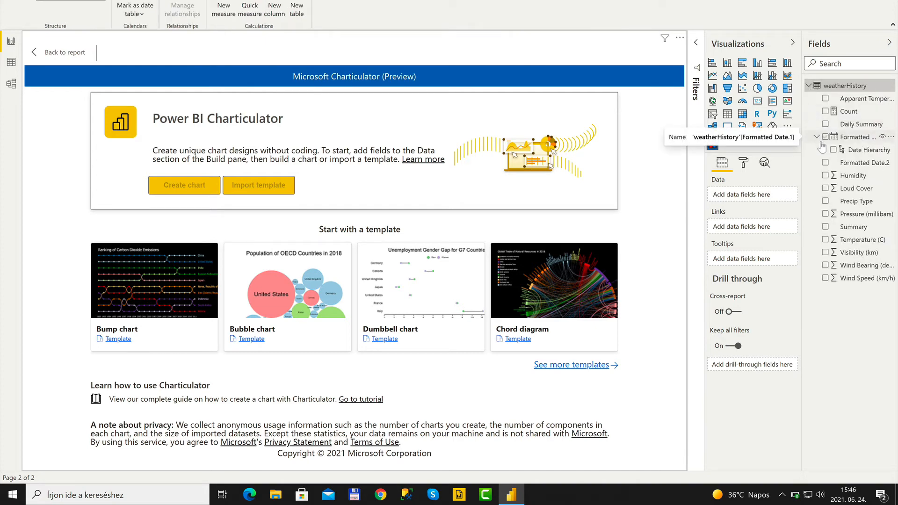
click(824, 150)
drag(861, 201, 743, 199)
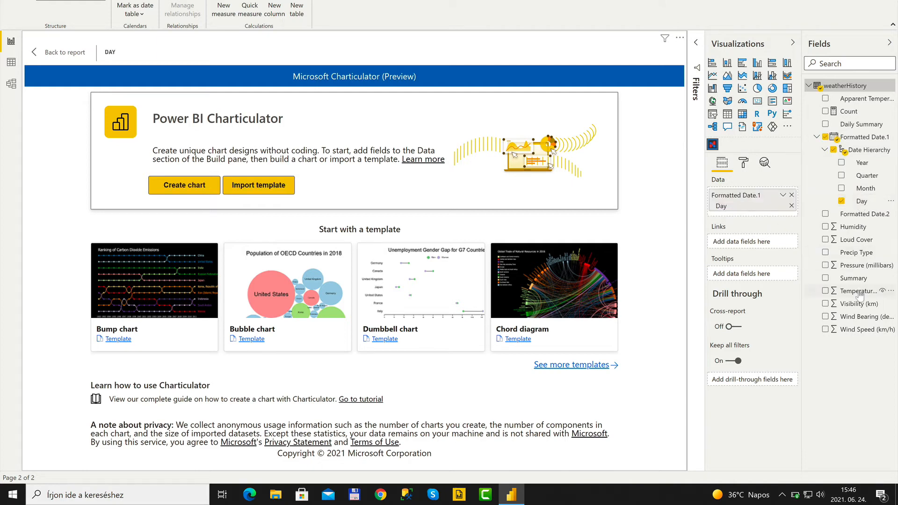
drag(853, 279, 736, 216)
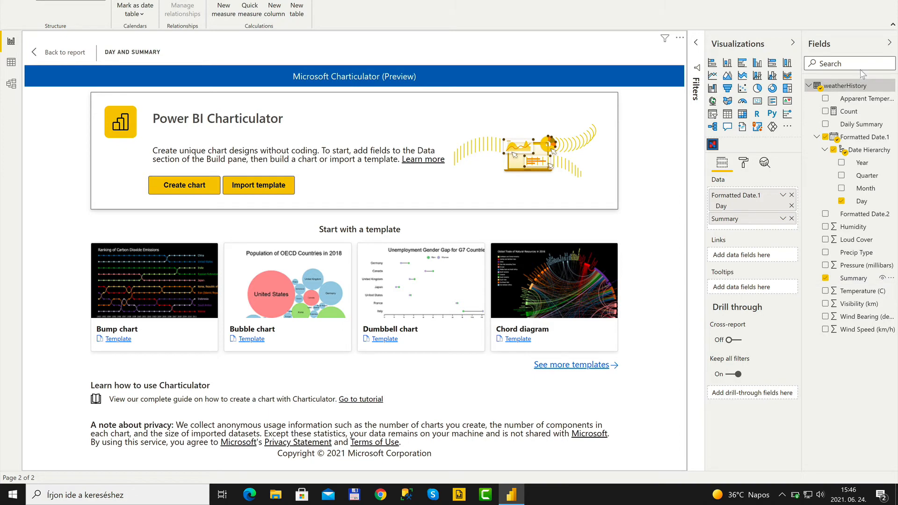
click(890, 43)
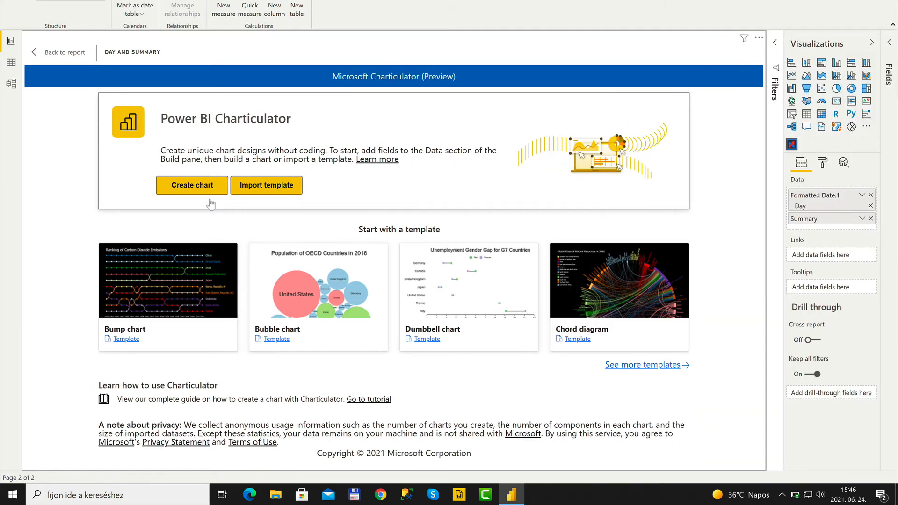
click(193, 184)
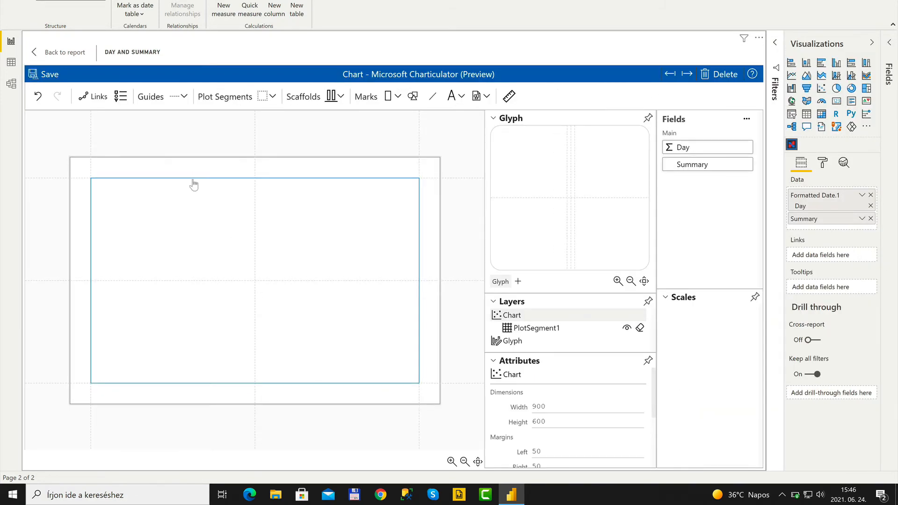
Filter the visual by the Formatted Date.1 month to April only, and collapse the side panes.
drag(865, 189, 630, 139)
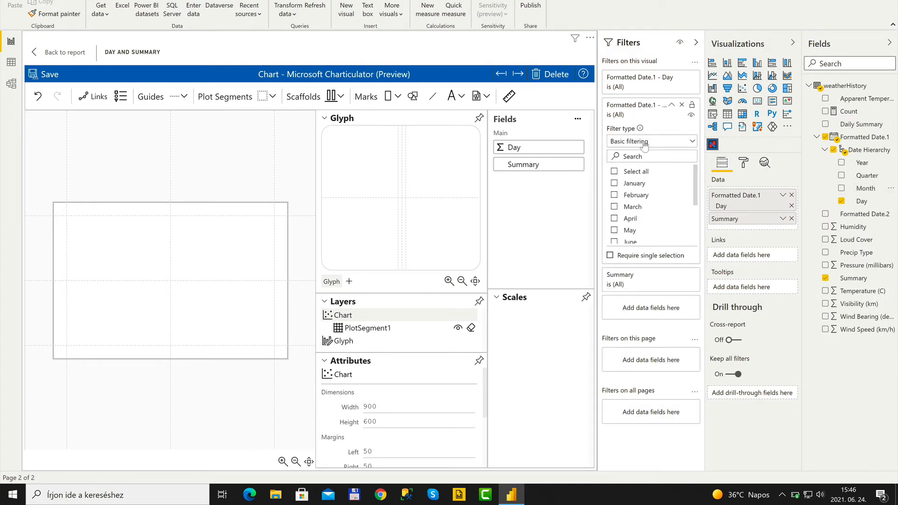
scroll(648, 217, down, 1)
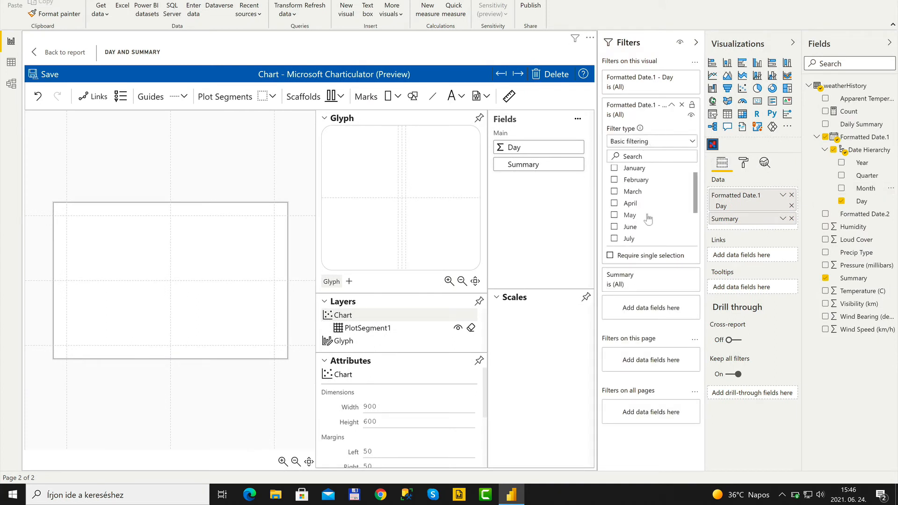
click(614, 204)
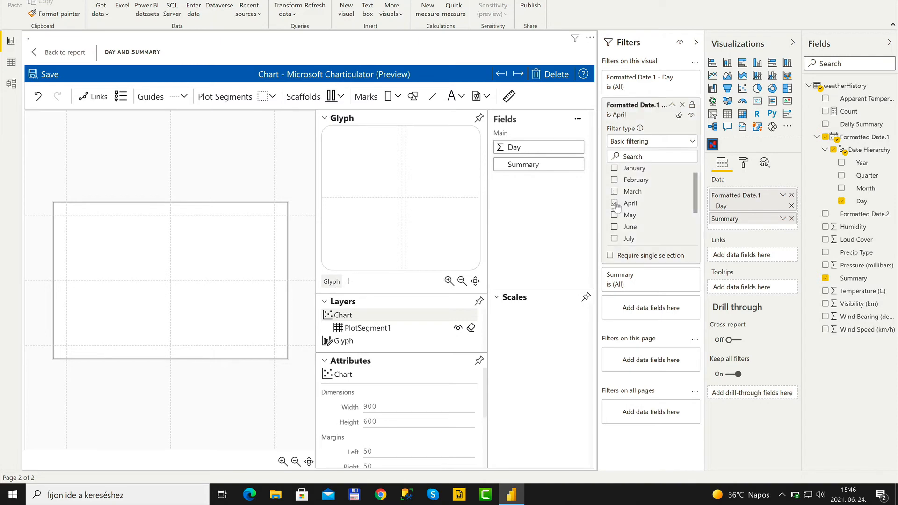
click(694, 43)
click(792, 43)
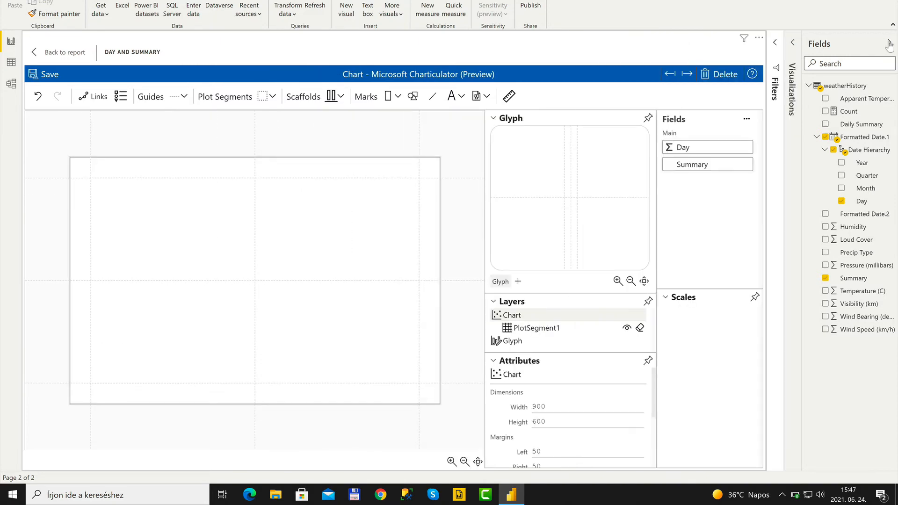
click(889, 44)
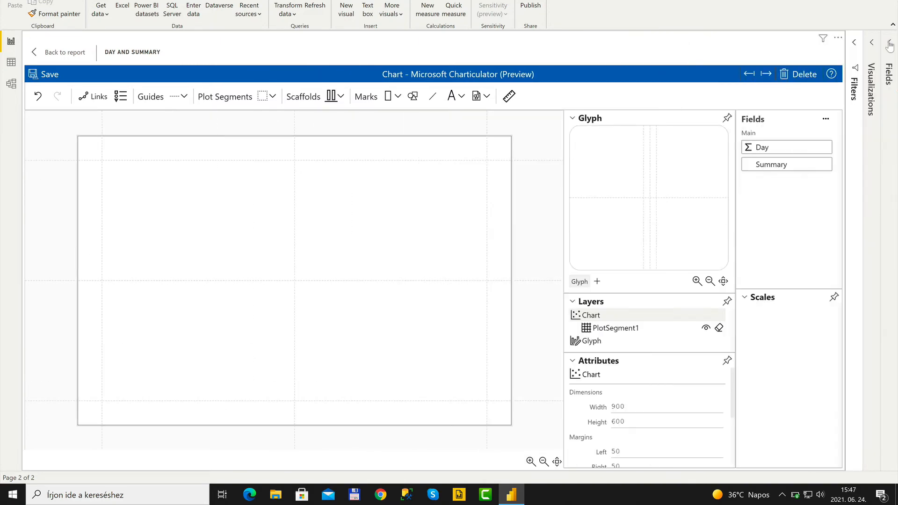
Shrink the plot segment to the lower half of the chart by lowering its upper edge to the horizontal centre guide.
click(185, 212)
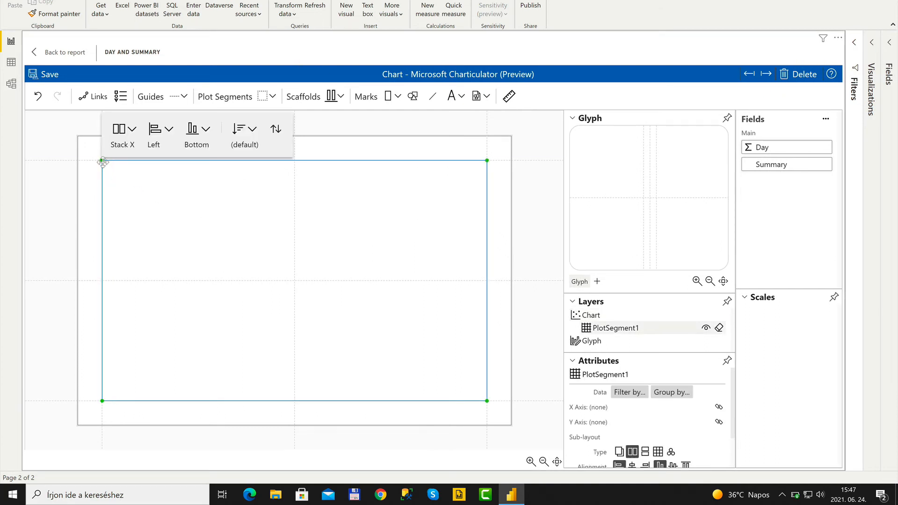
drag(103, 161, 103, 280)
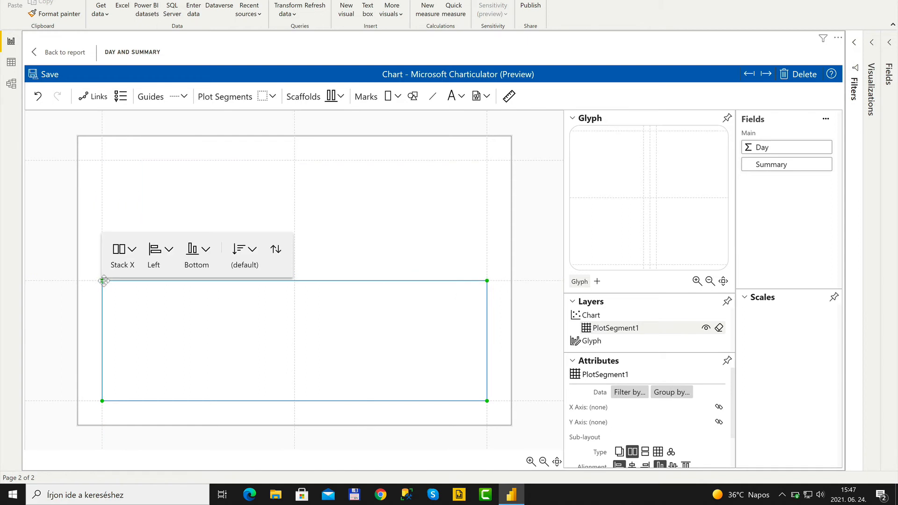
click(525, 328)
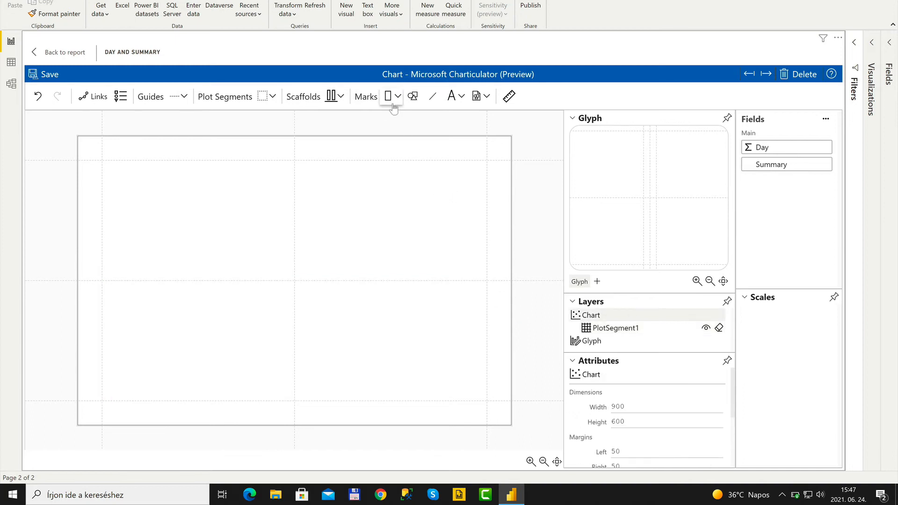
Draw a rectangle mark filling the glyph, and set its height to 10 and its width to 20.
drag(388, 96, 659, 202)
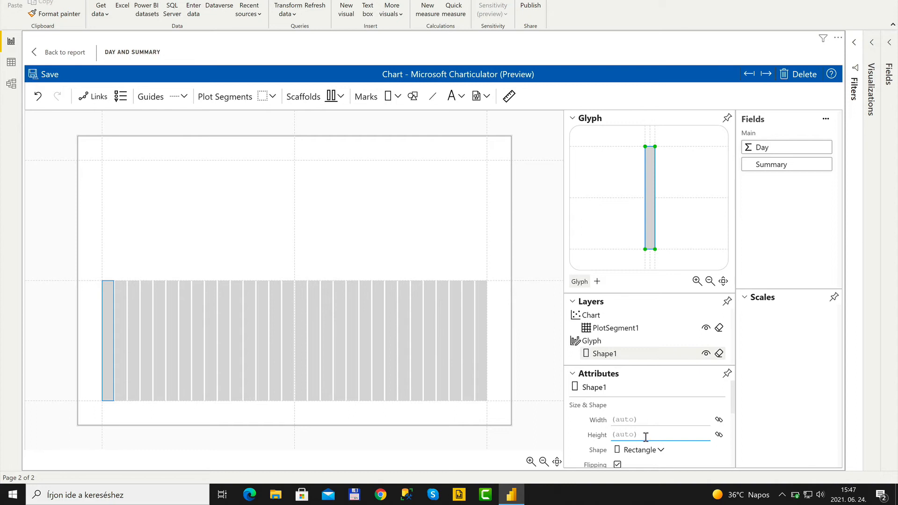
text(10)
key(Tab)
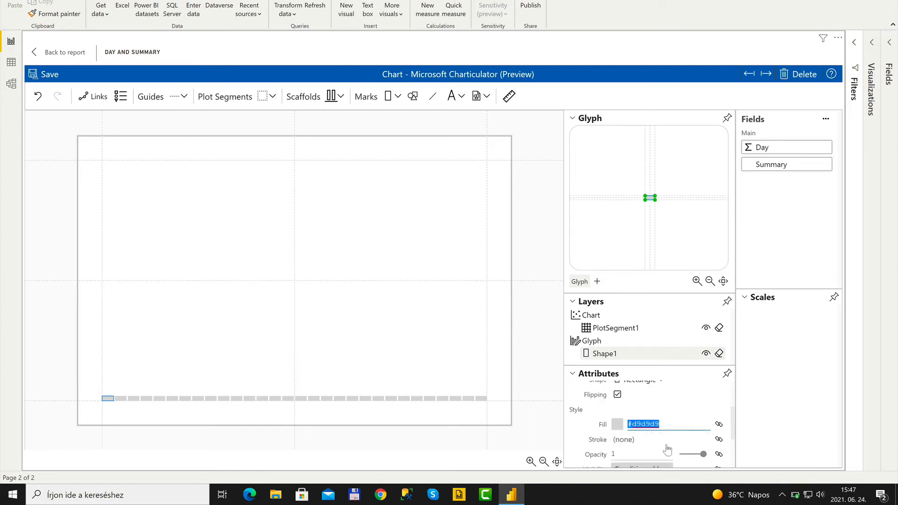
scroll(658, 426, up, 1)
scroll(659, 426, up, 2)
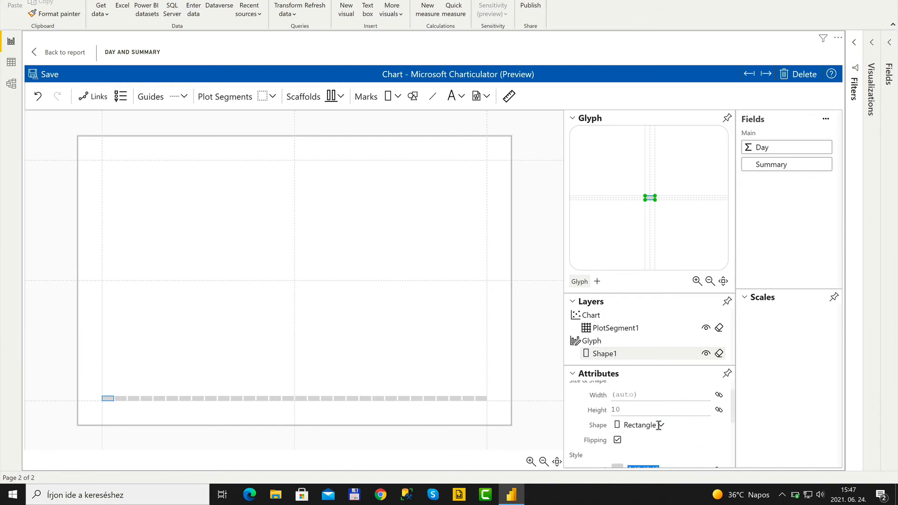
click(649, 396)
text(20)
key(Tab)
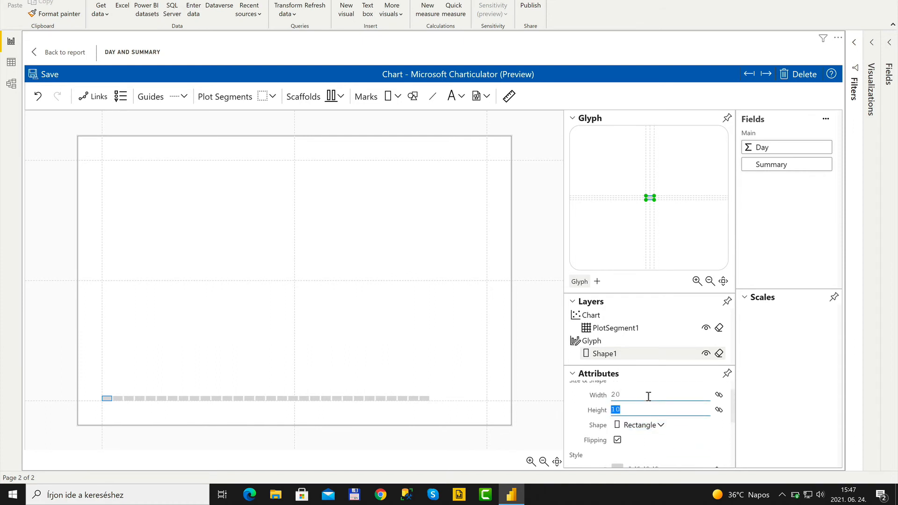
Try a width of 10 for the rectangle mark, and set it back to 20.
click(615, 396)
text(10)
key(Tab)
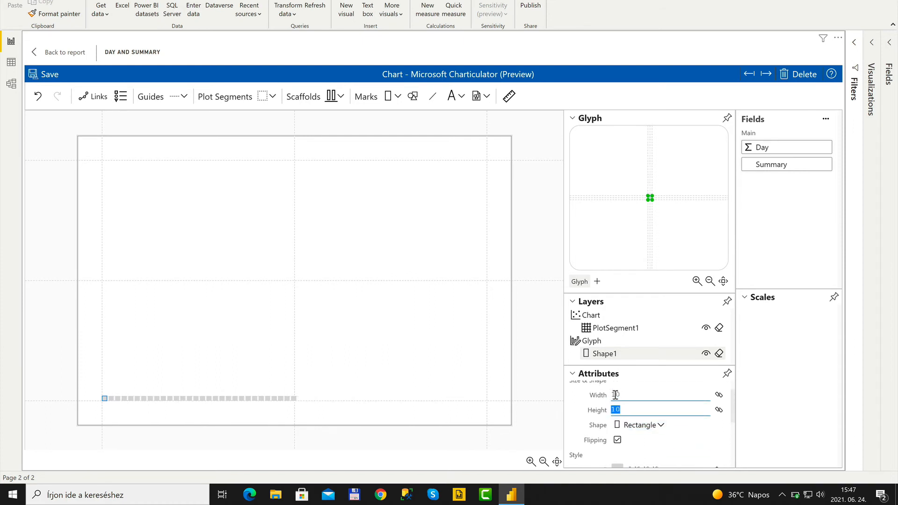
click(618, 395)
text(20)
key(Tab)
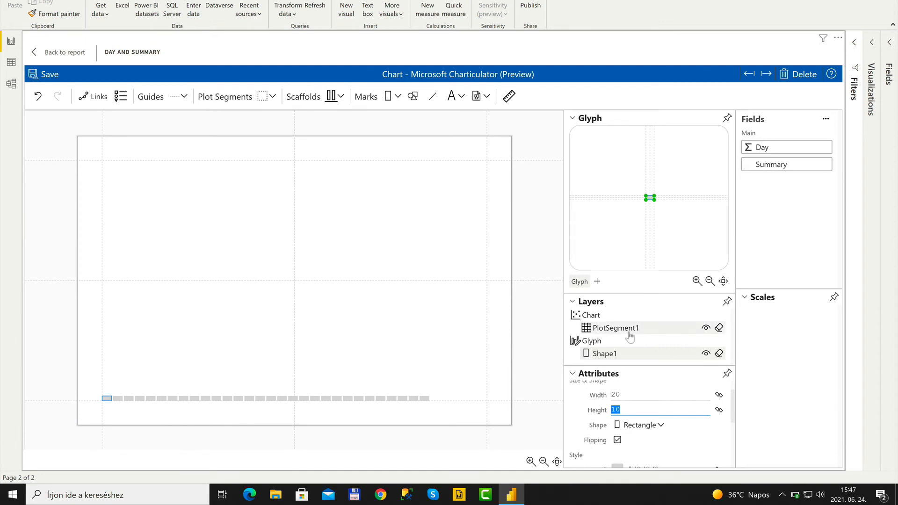
Map the Day field to the plot segment's horizontal axis.
drag(769, 146, 337, 403)
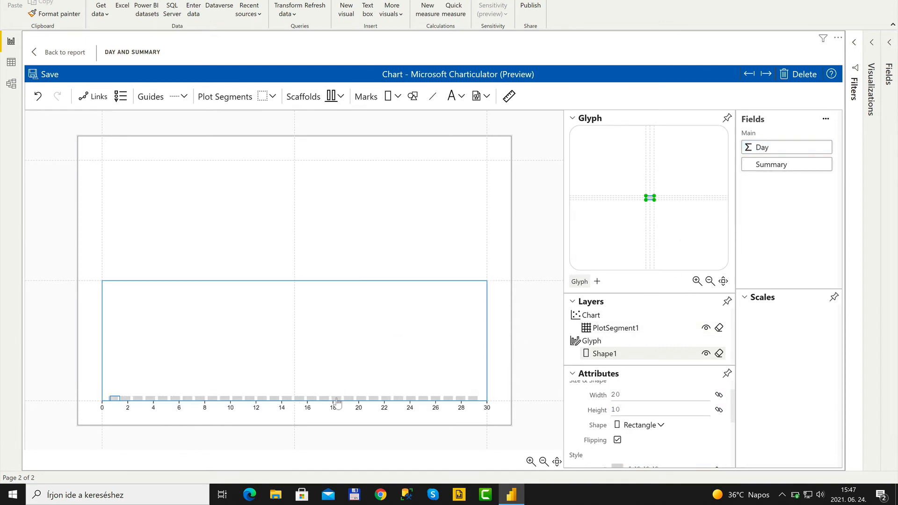
Set the start of the plot segment's horizontal axis range to 1.
click(615, 327)
click(623, 423)
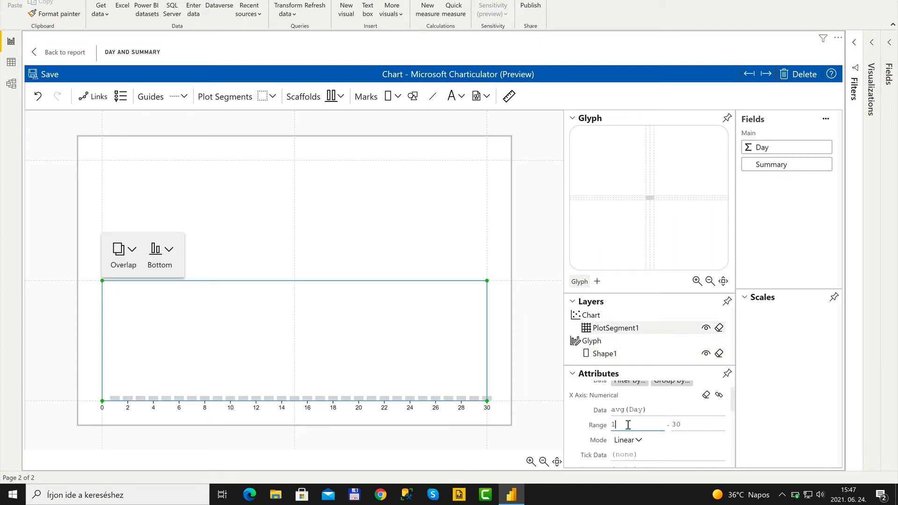
key(Tab)
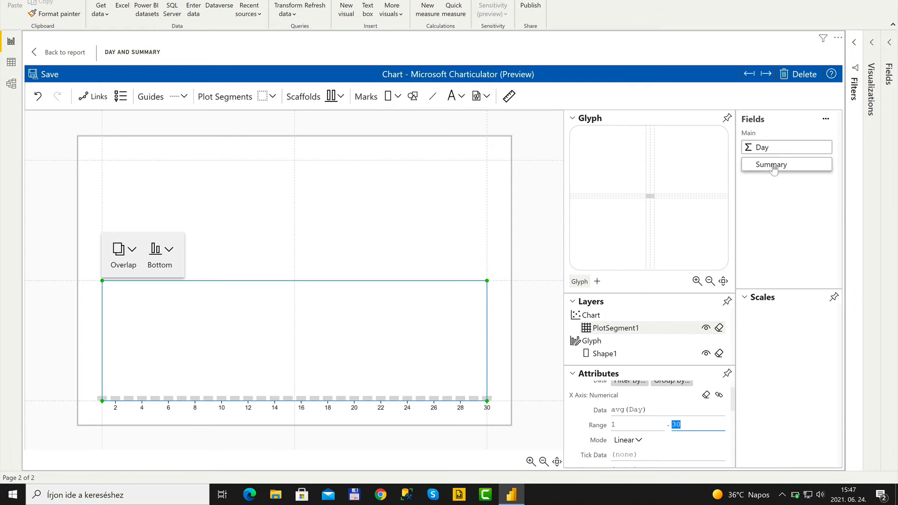
Map the Summary field to the rectangle mark's fill colour.
click(627, 356)
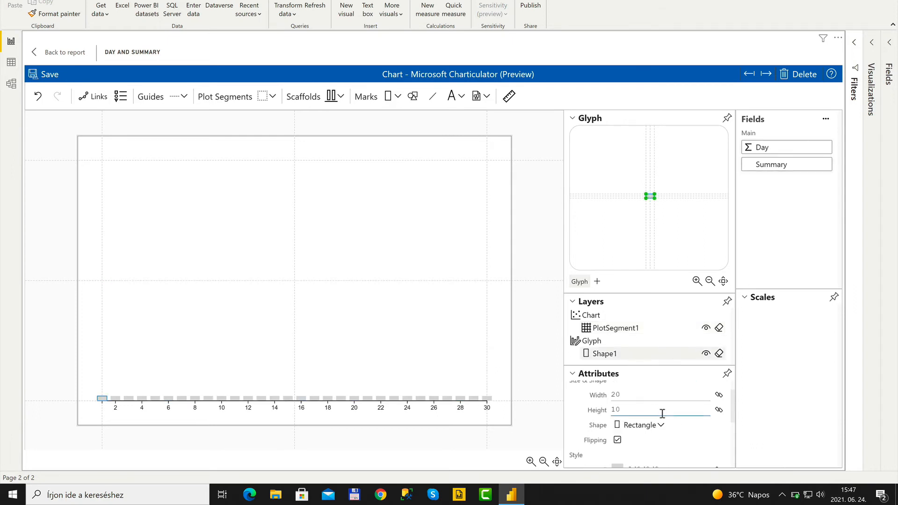
scroll(662, 414, down, 2)
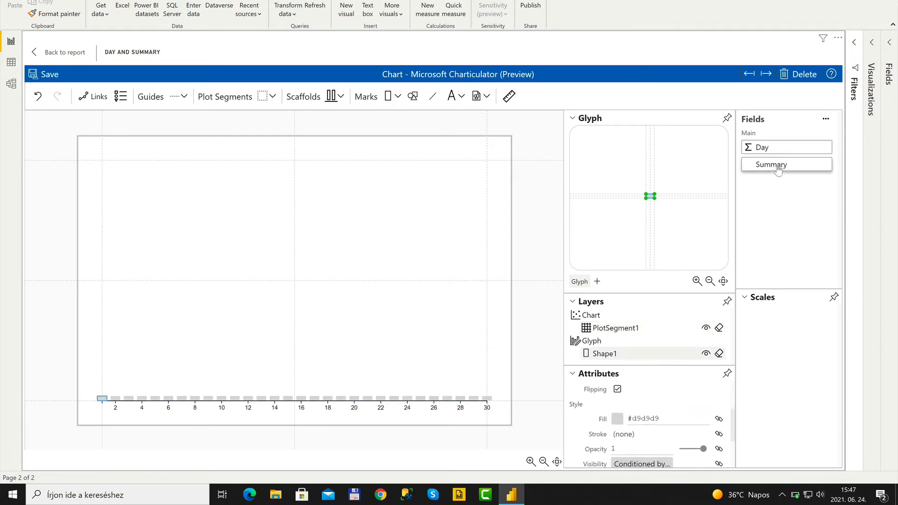
drag(778, 170, 653, 418)
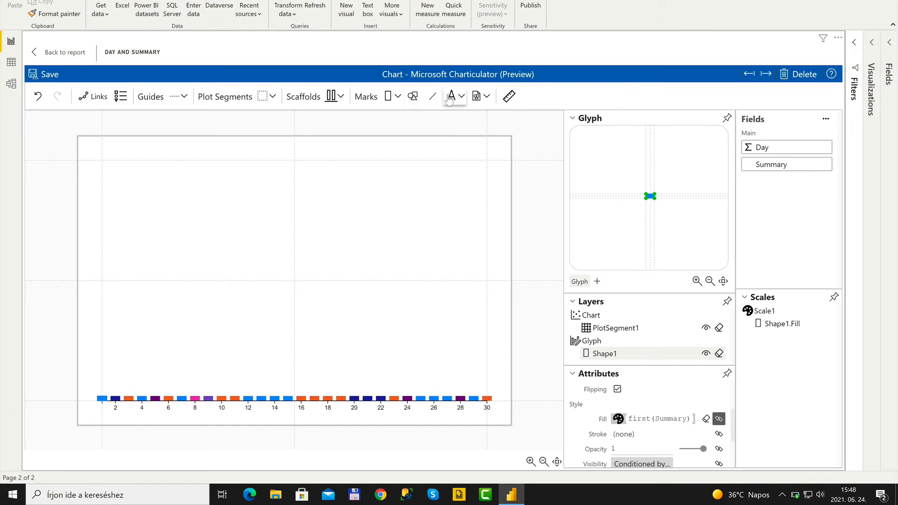
Add a text mark to the glyph and rotate it so that it reads vertically upwards.
drag(452, 101, 652, 224)
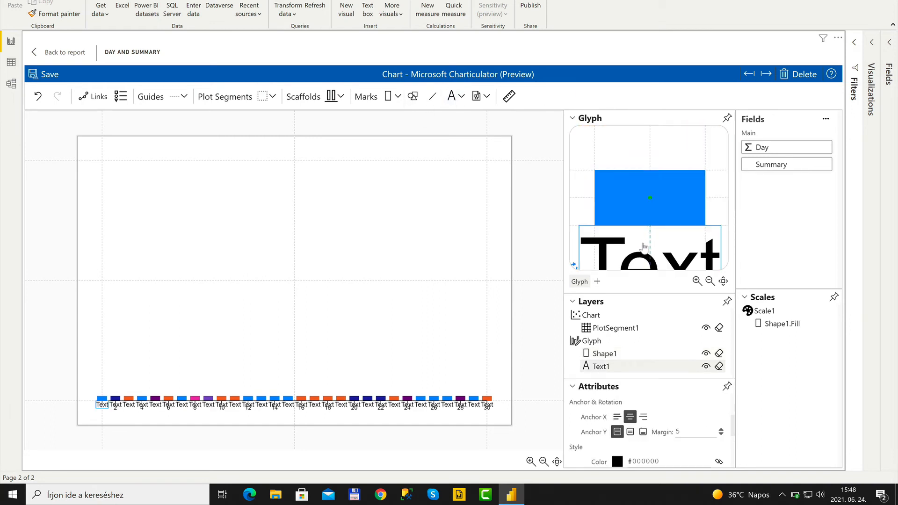
double_click(601, 259)
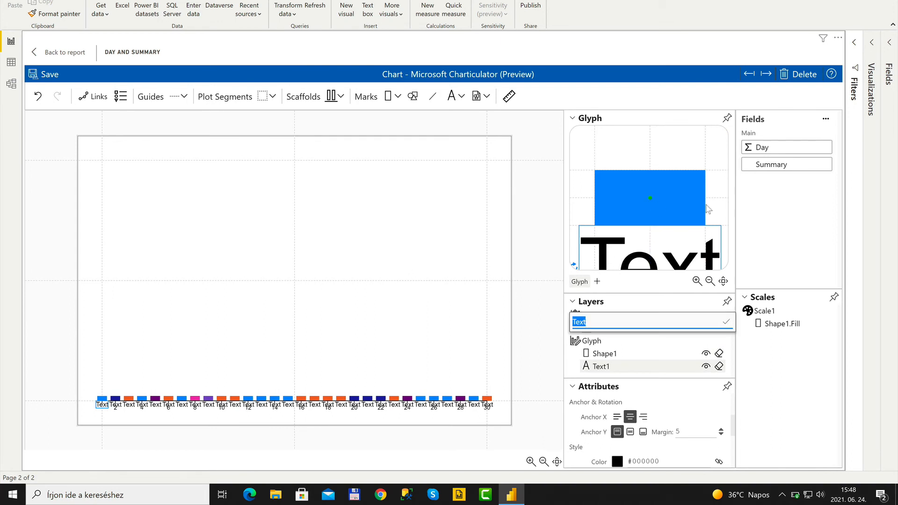
click(710, 282)
click(710, 282)
click(709, 282)
click(709, 282)
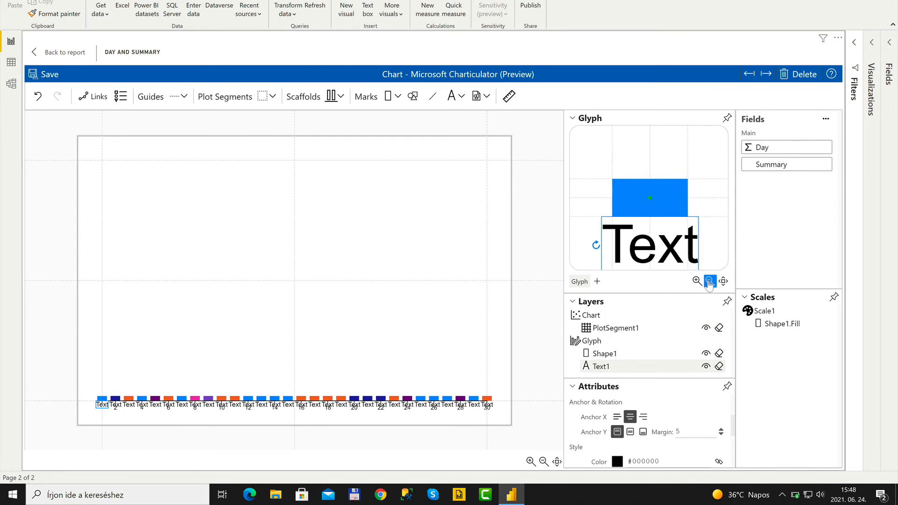
click(710, 282)
click(710, 282)
drag(602, 239, 653, 271)
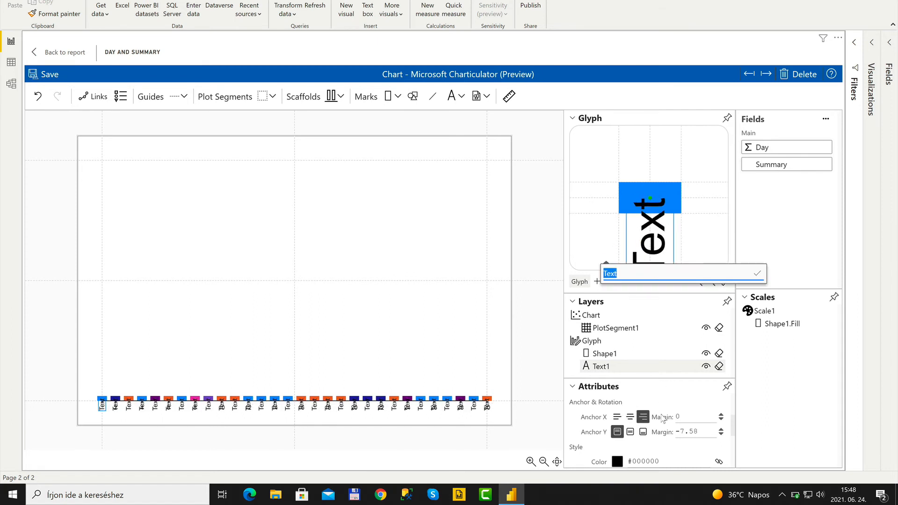
Set the text mark's font size to 8 and map the Summary field to its text.
scroll(621, 444, up, 2)
drag(621, 444, 592, 443)
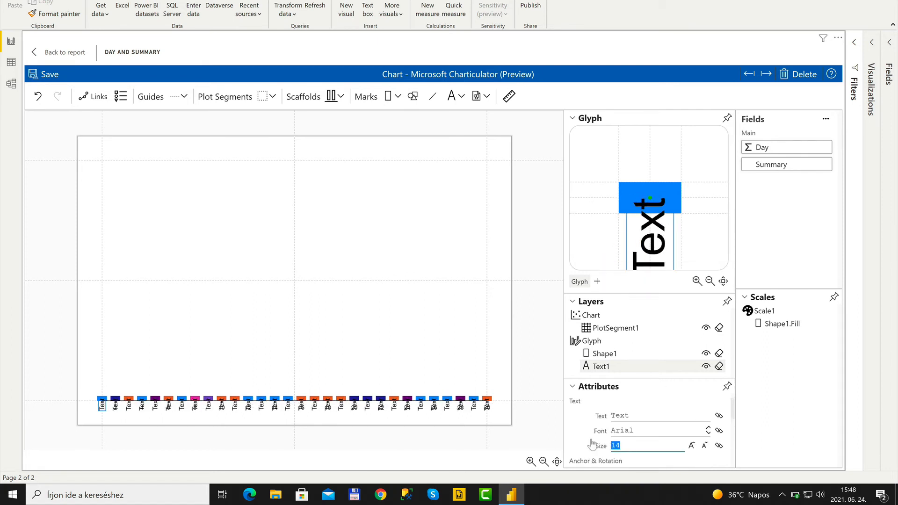
text(8)
key(Tab)
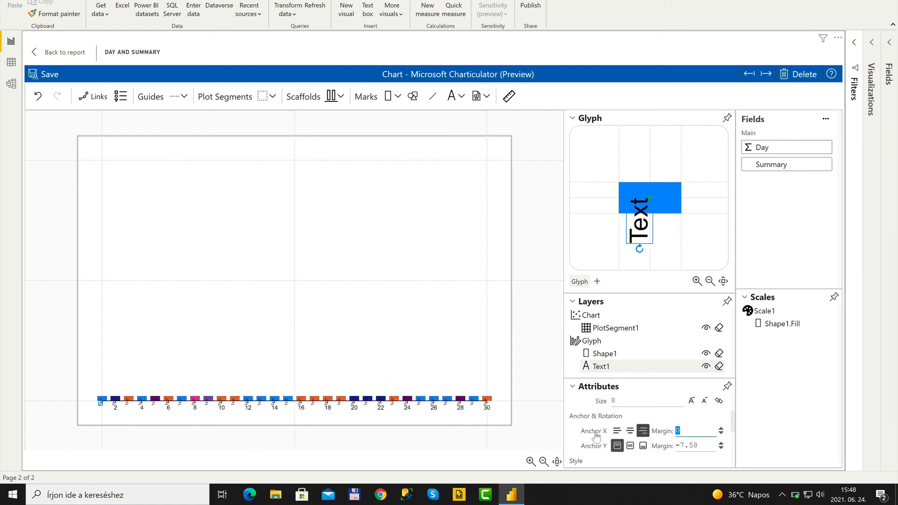
scroll(671, 434, up, 1)
scroll(671, 433, up, 1)
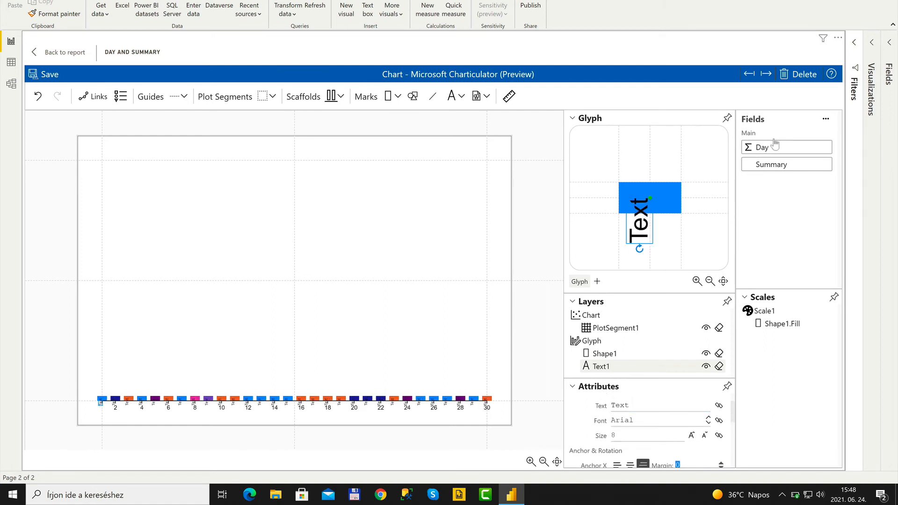
drag(775, 163, 643, 400)
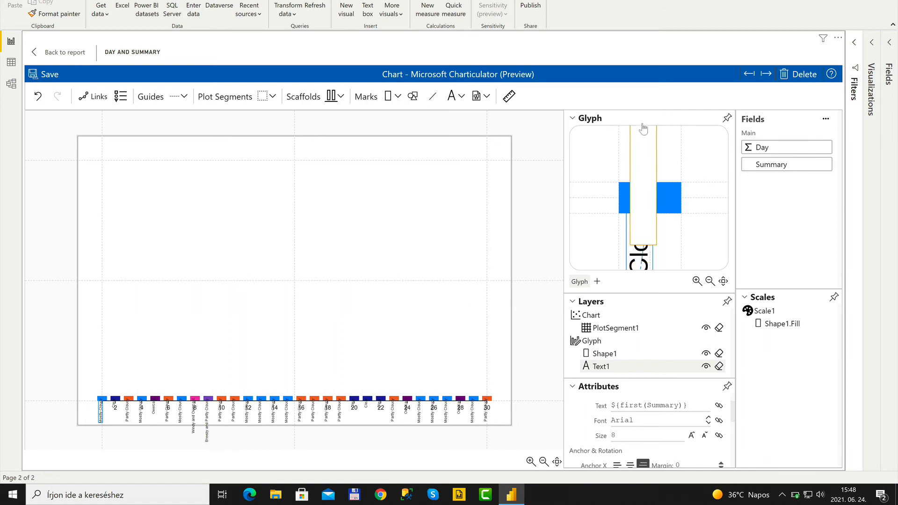
Move the vertical summary label in the glyph so that it sits just above the rectangle, and deselect it.
drag(643, 129, 642, 140)
click(709, 282)
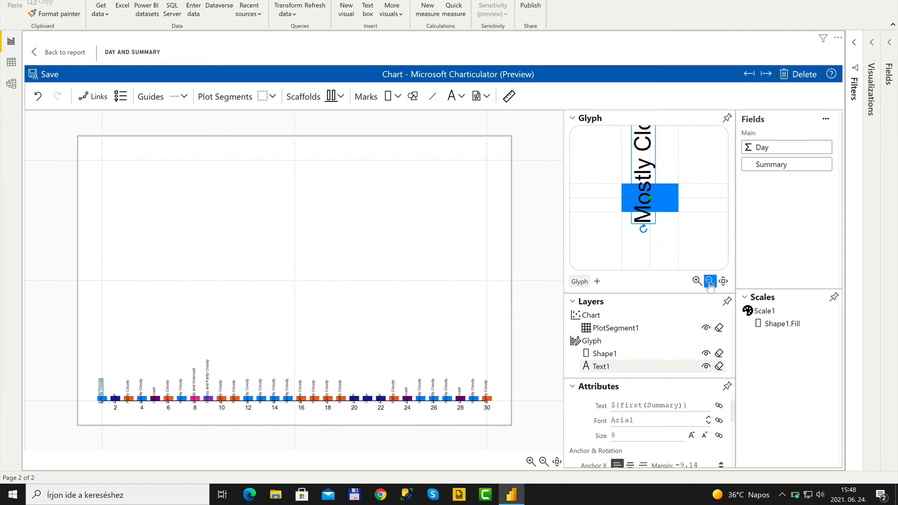
click(710, 281)
click(709, 281)
click(709, 281)
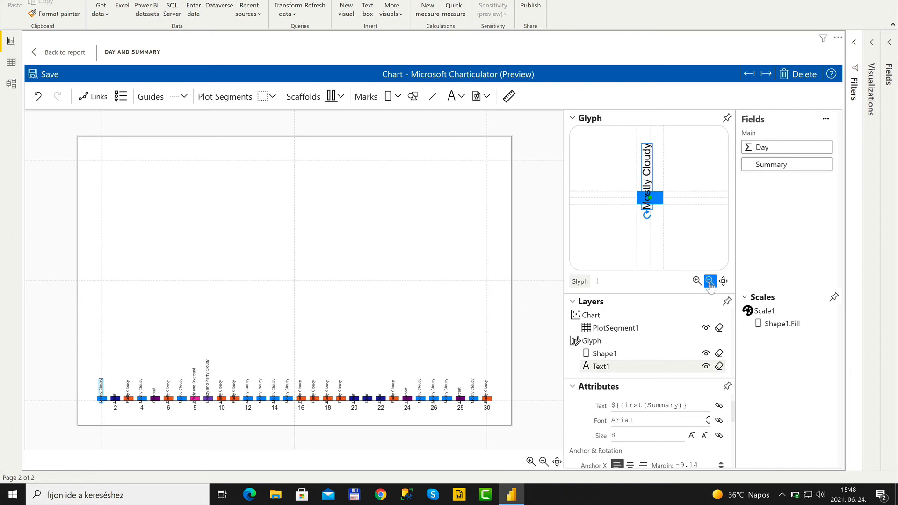
click(709, 281)
click(710, 281)
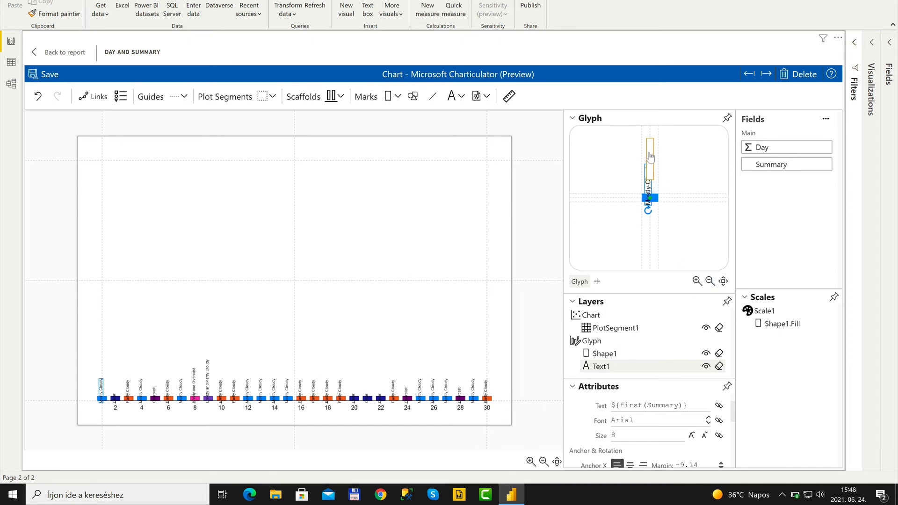
drag(649, 154, 651, 173)
double_click(650, 174)
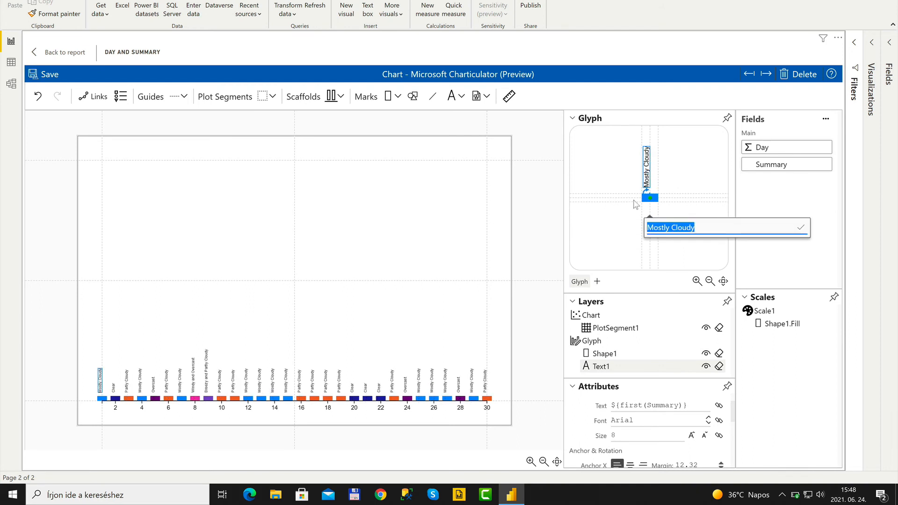
click(531, 243)
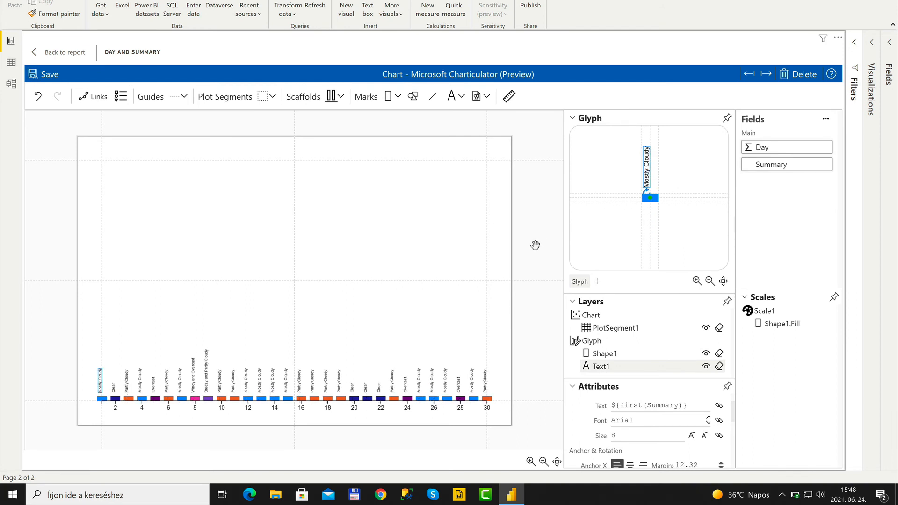
click(526, 272)
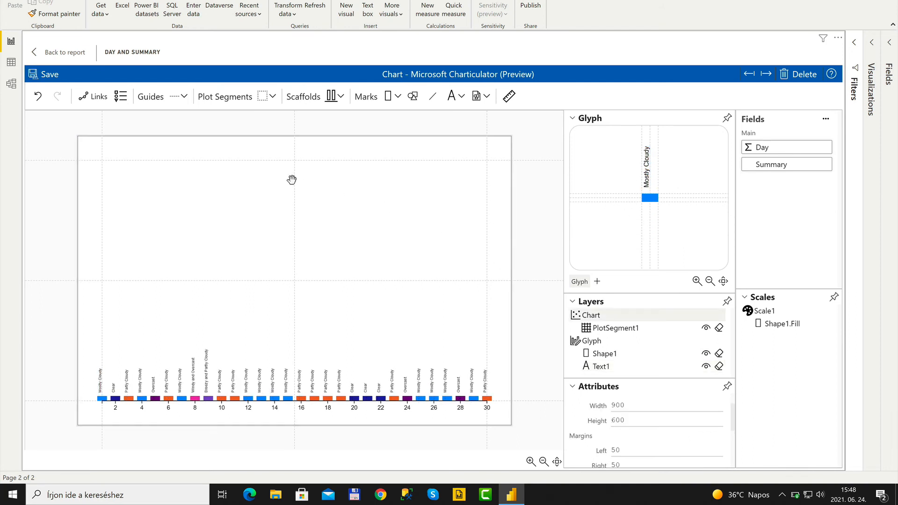
Create a second glyph and draw a line plot segment for it along the chart's upper margin guide.
click(597, 282)
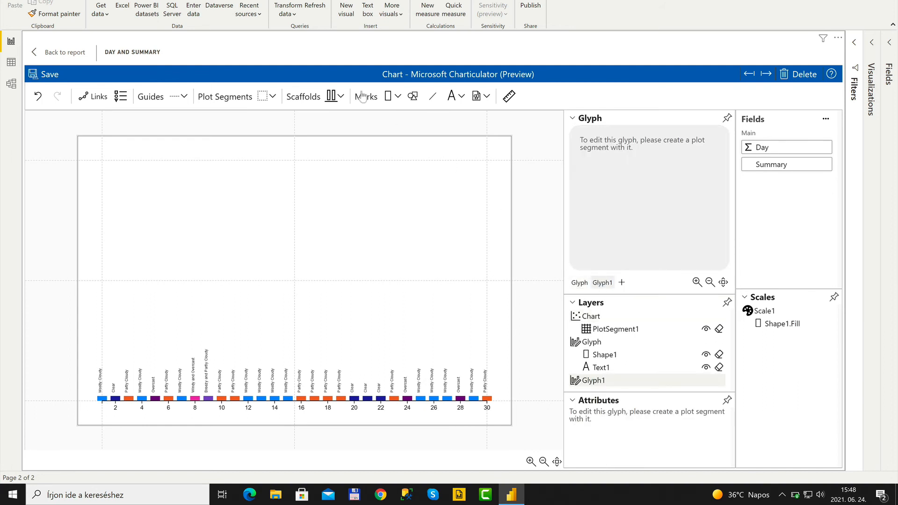
click(273, 97)
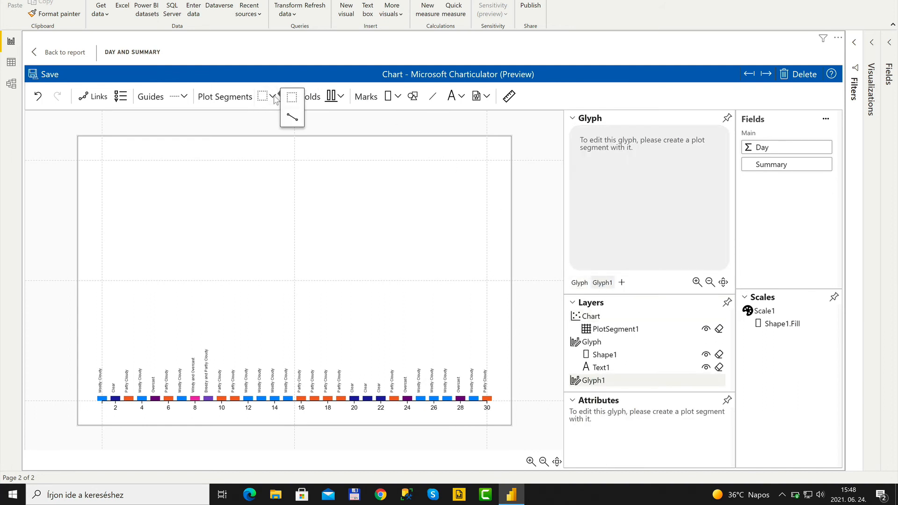
click(292, 116)
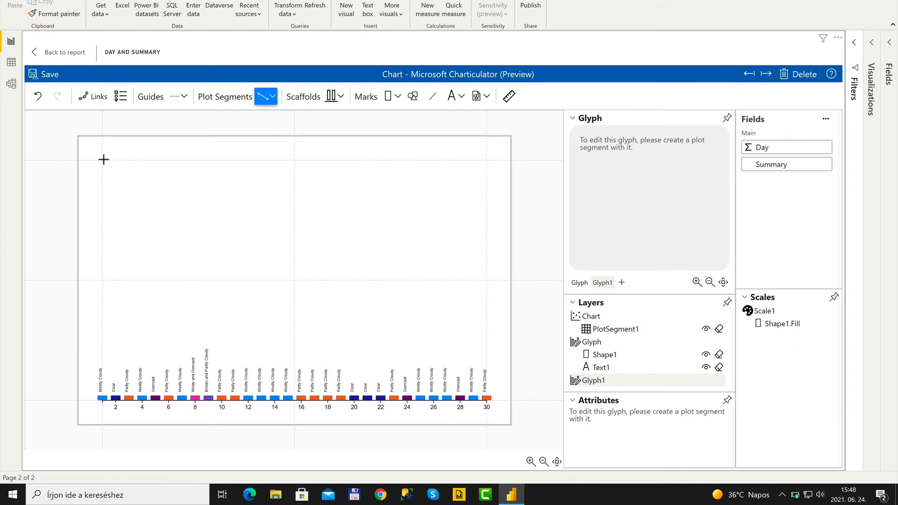
drag(103, 160, 487, 159)
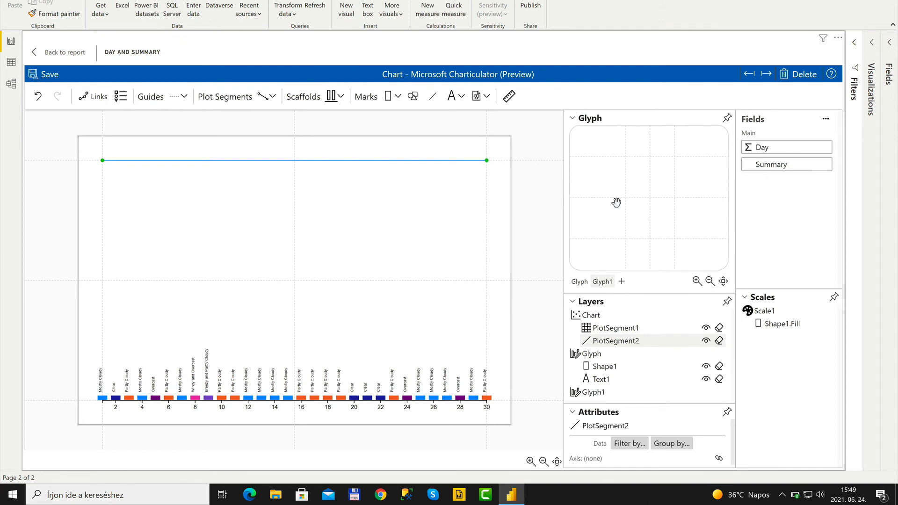
Draw a rectangle mark filling the second glyph, and map the Summary field to the line plot segment's axis.
click(388, 96)
drag(516, 154, 651, 204)
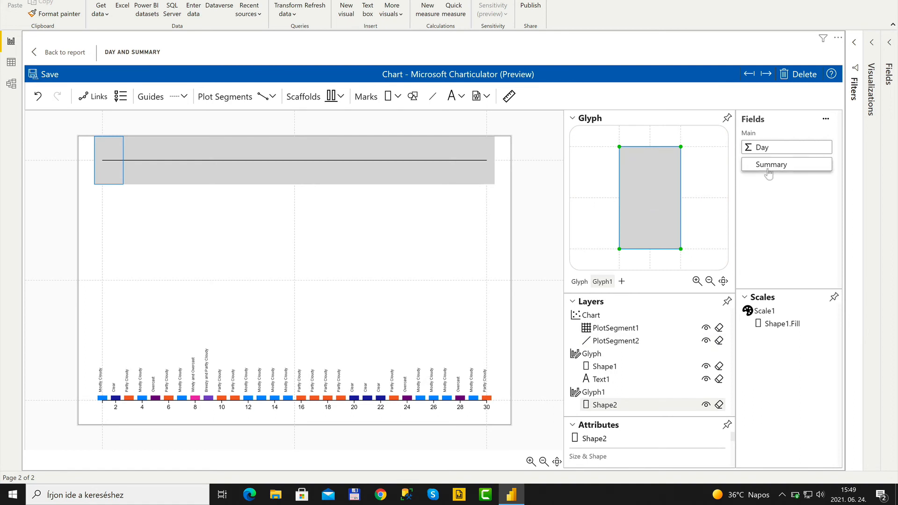
drag(769, 164, 372, 155)
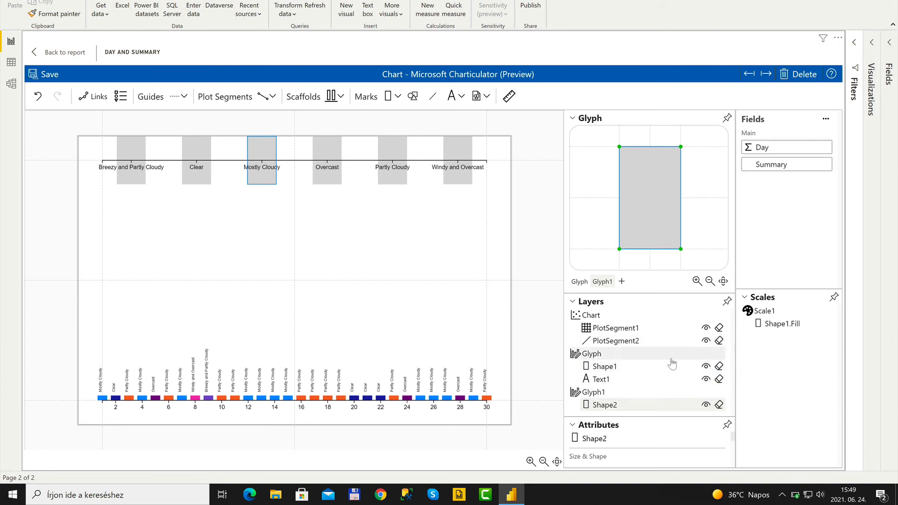
Set the second glyph's rectangle to width 80 and height 10, and map the Summary field to its fill colour.
scroll(657, 437, down, 3)
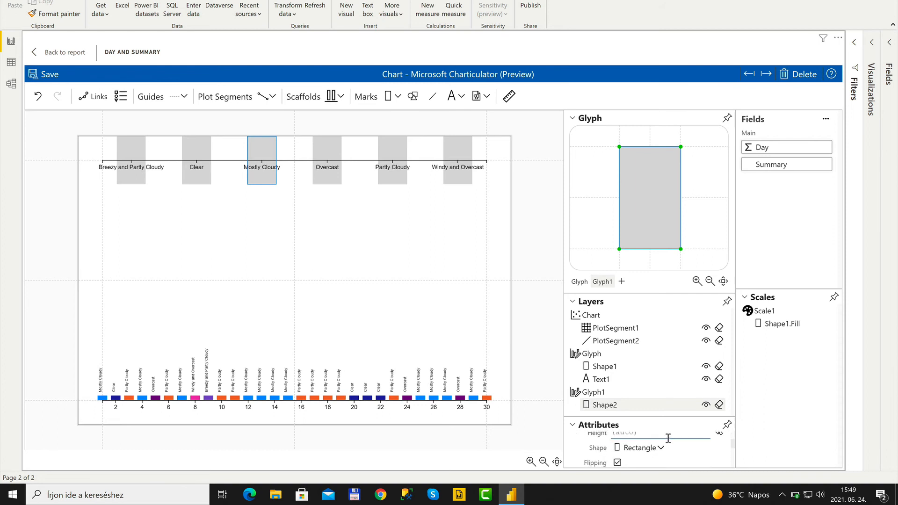
scroll(668, 437, up, 2)
click(652, 445)
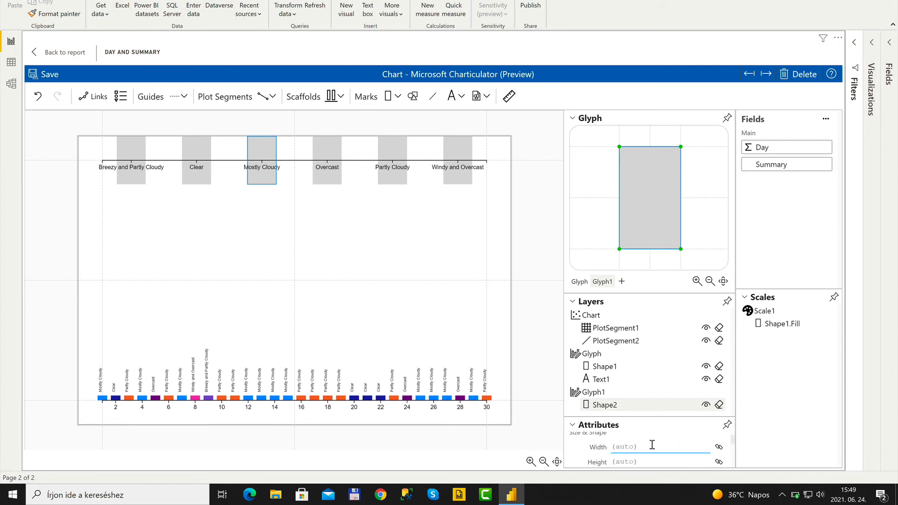
text(80)
key(Tab)
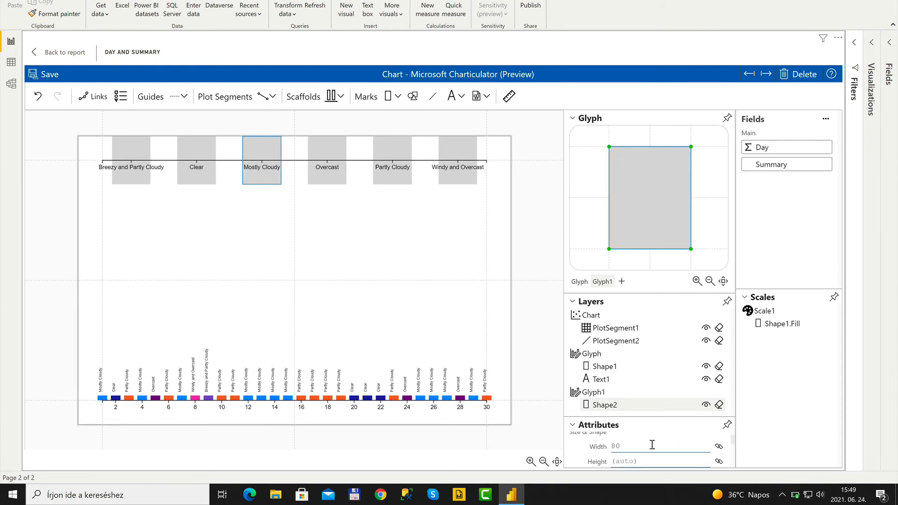
text(10)
key(Tab)
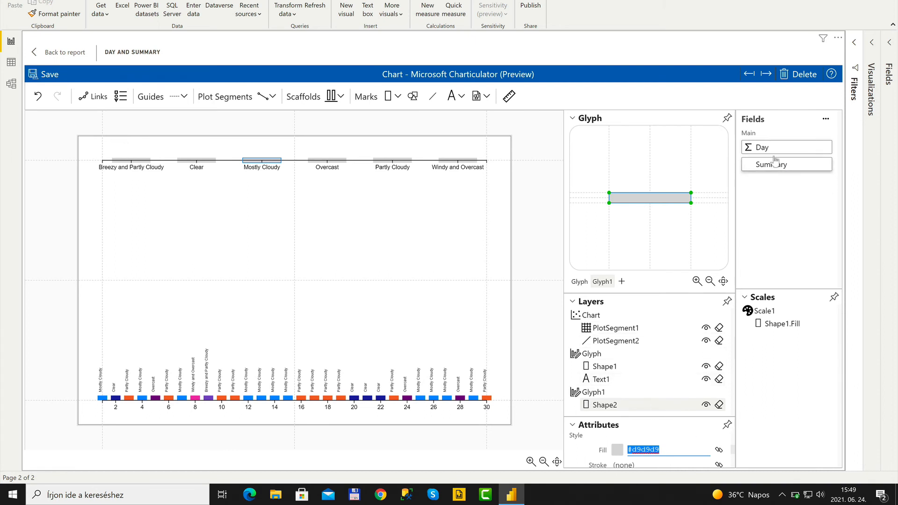
drag(775, 161, 644, 442)
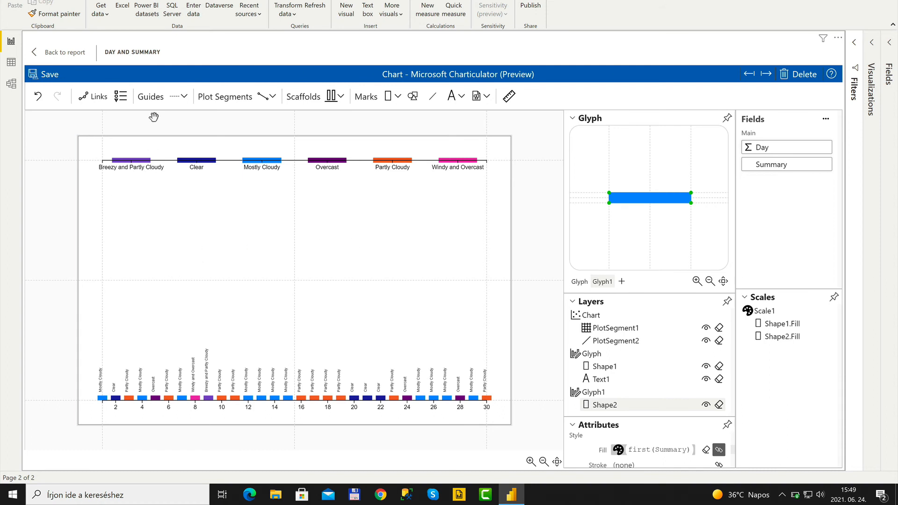
Create Band links between PlotSegment1 and PlotSegment2.
click(96, 99)
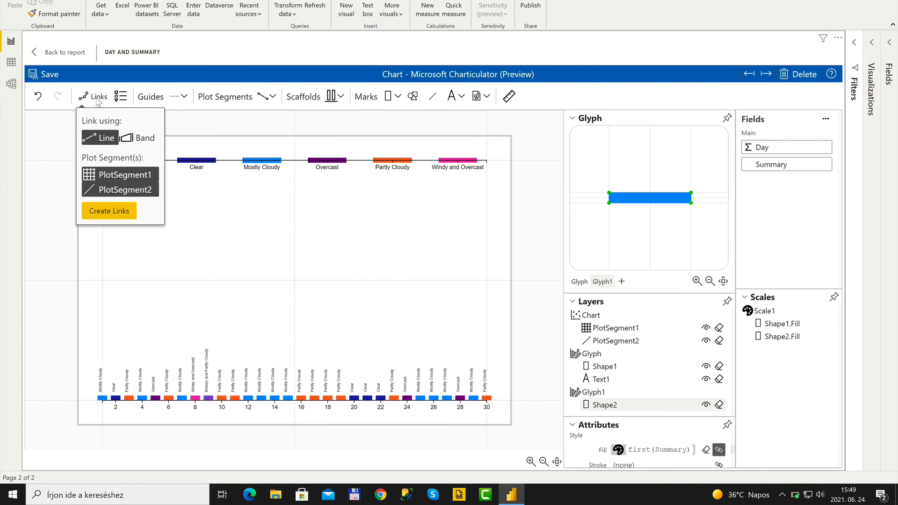
click(145, 138)
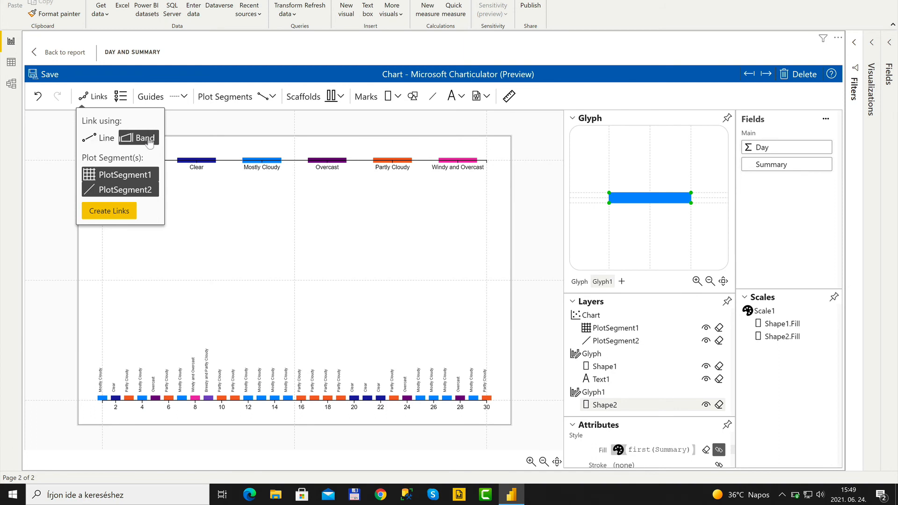
click(120, 211)
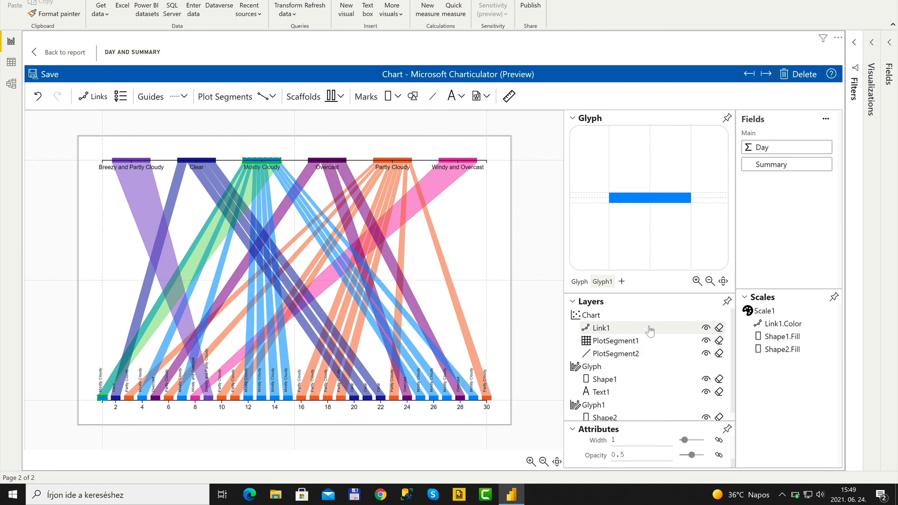
Float the attributes of the band links in a separate window over the editor, and set the link type to Bezier.
click(727, 429)
drag(223, 128, 763, 160)
click(678, 210)
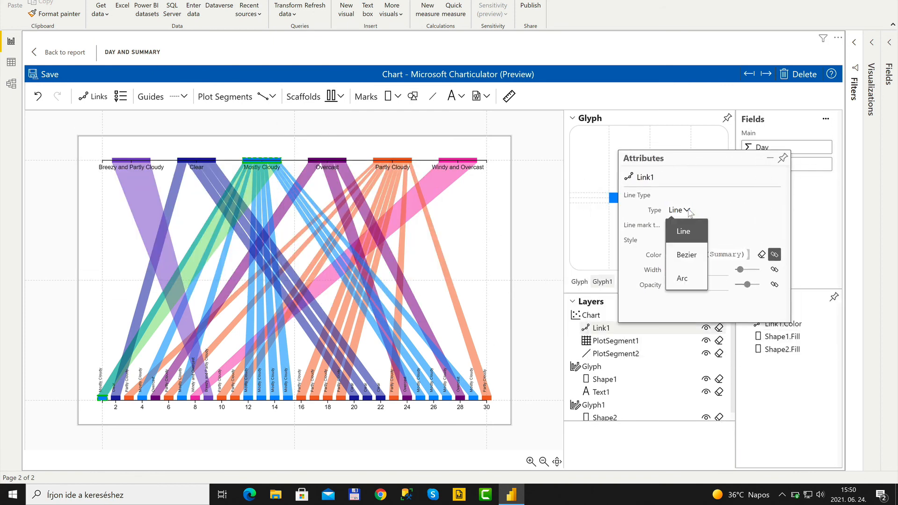
click(689, 255)
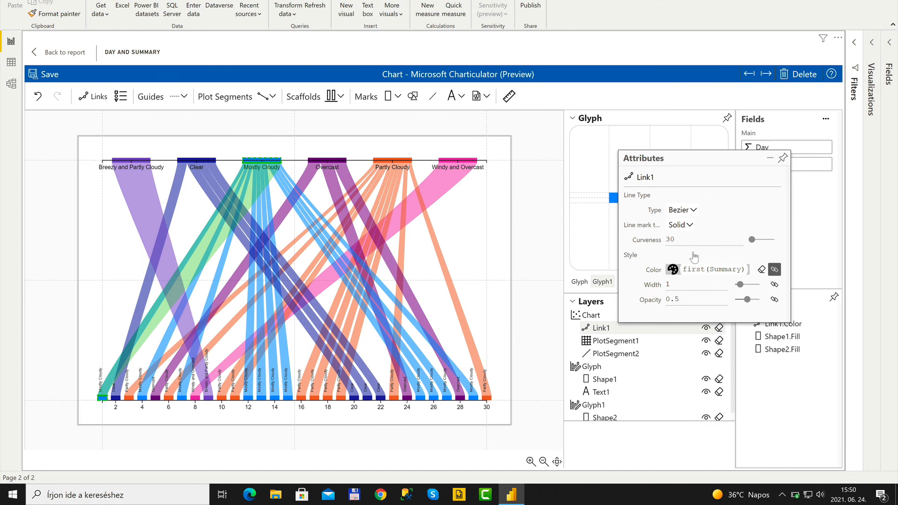
Set the curveness of the Bezier band links to 90.91 and dock the floating attributes back into the editor.
click(721, 290)
drag(752, 240, 754, 243)
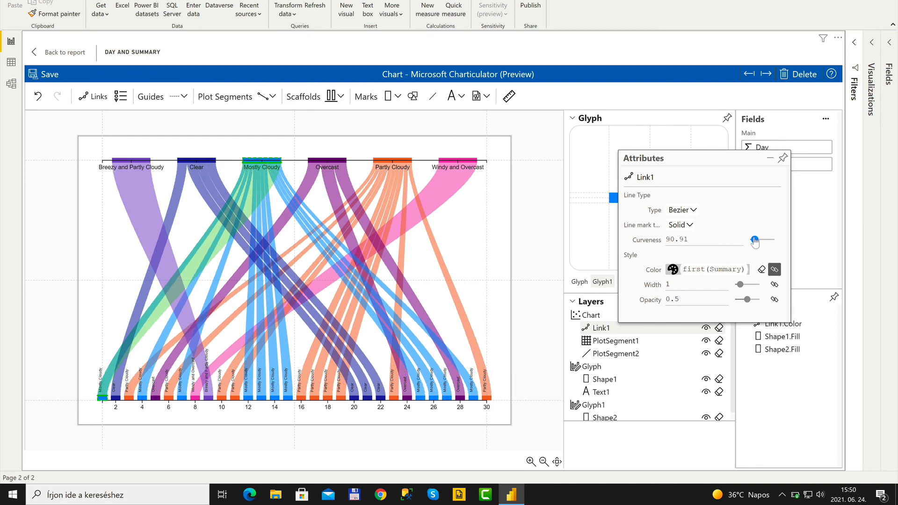
click(537, 229)
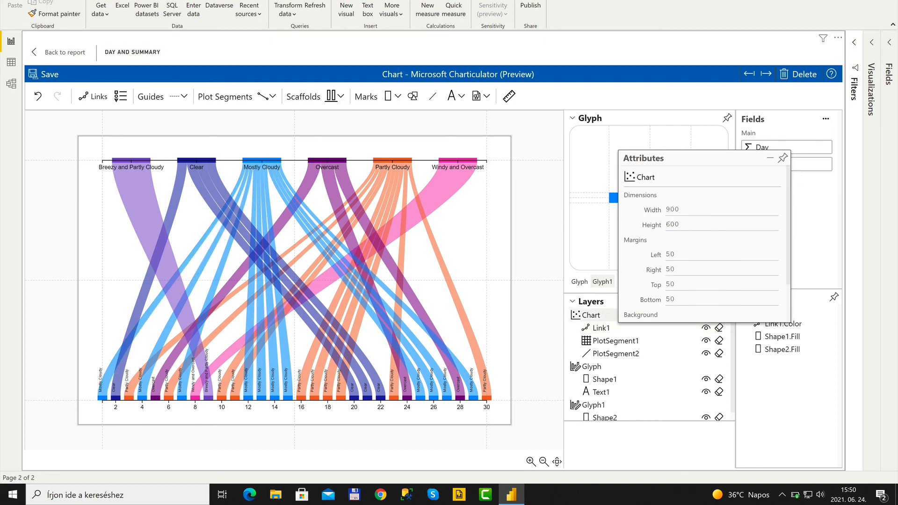
click(782, 158)
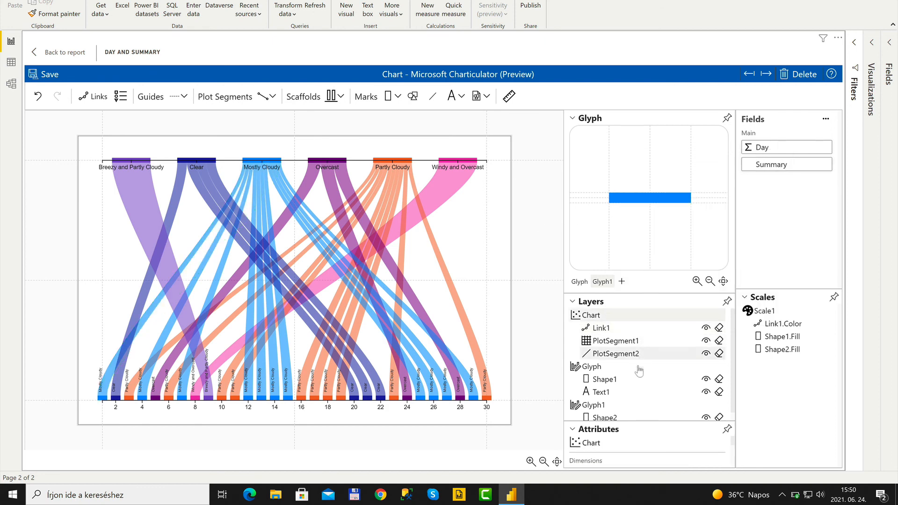
Shift the summary text mark in the first glyph so it is centred above the rectangle.
click(632, 392)
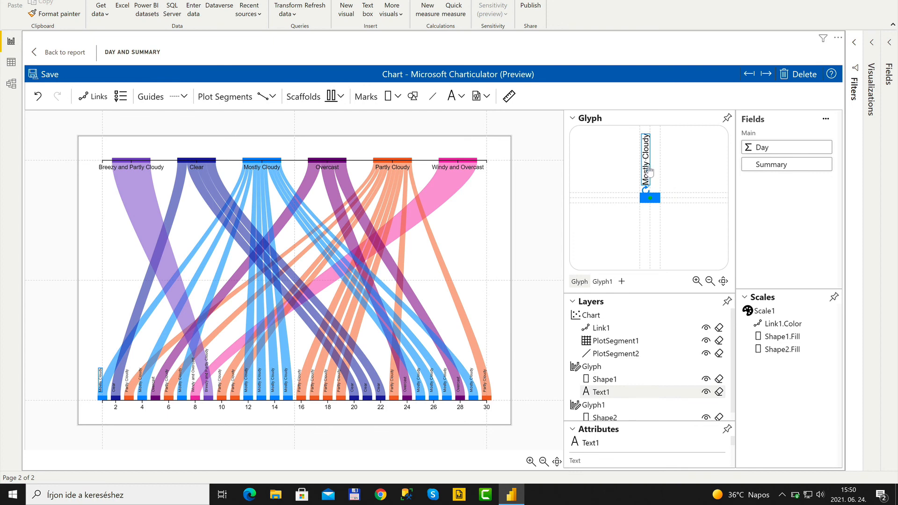
double_click(649, 173)
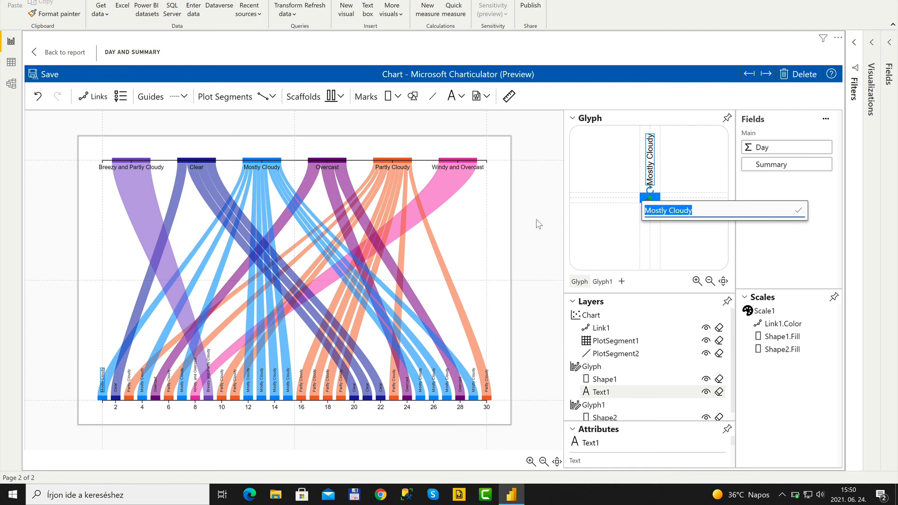
click(536, 218)
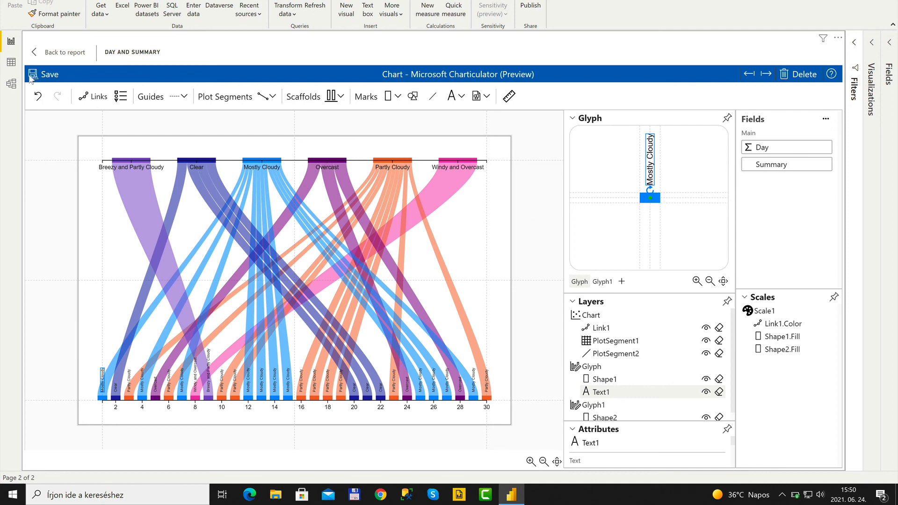
Return to the report, saving the changes made to the chart, and open Page 1.
click(73, 53)
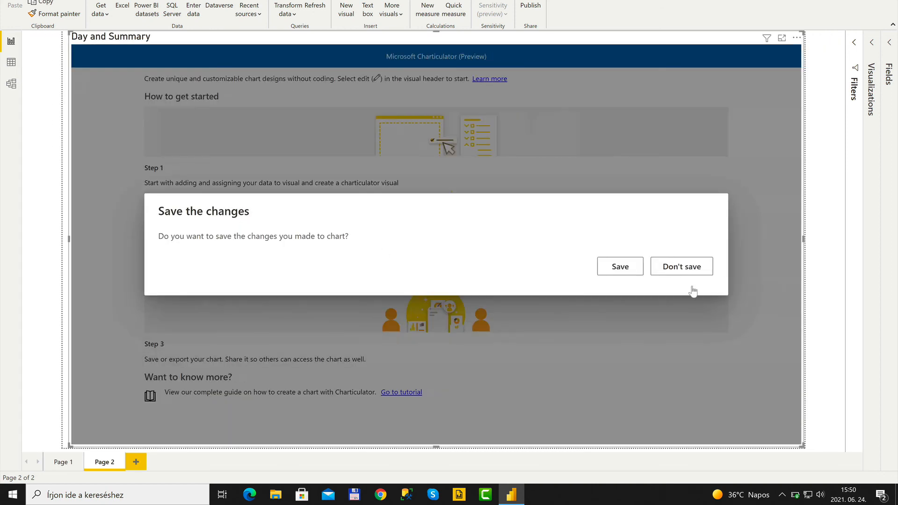
click(620, 266)
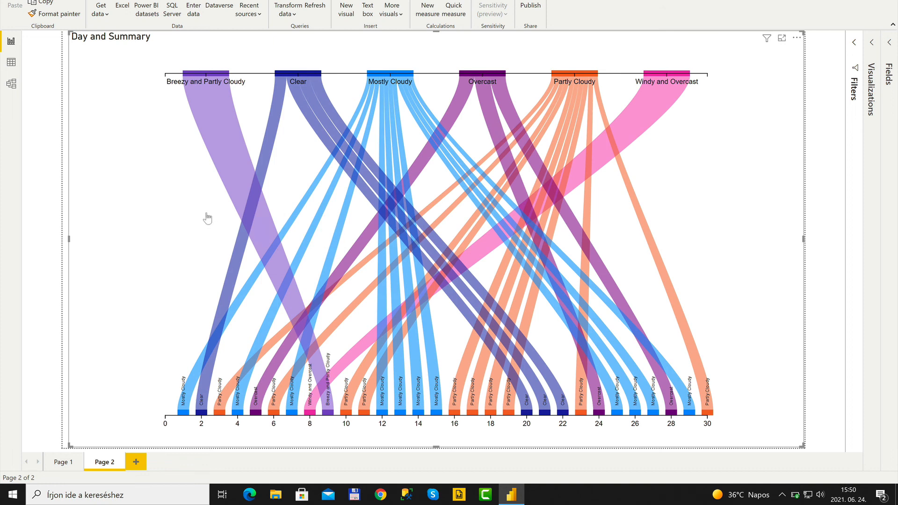
click(63, 463)
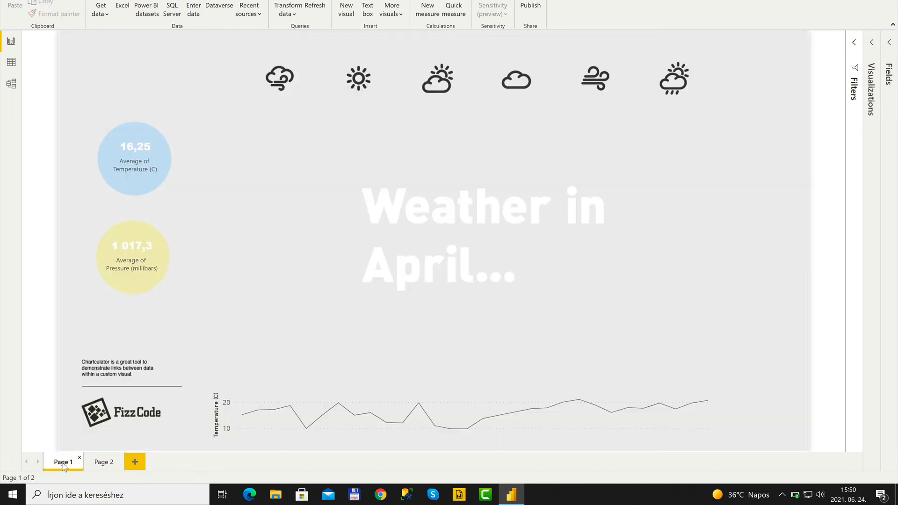